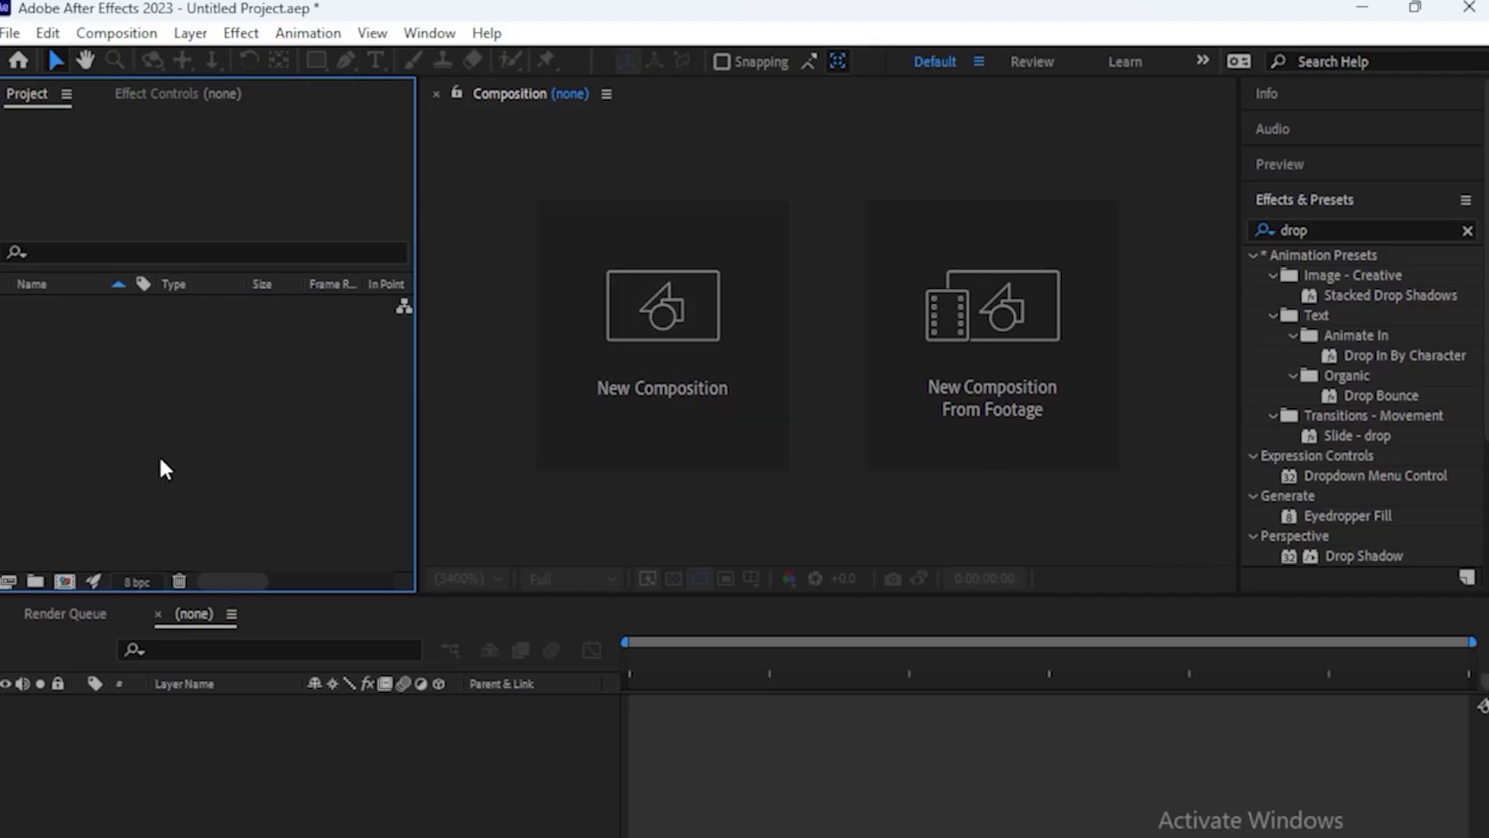
Create a new HD 1920x1080 composition at 29.97 fps with a duration of 10 seconds
click(671, 403)
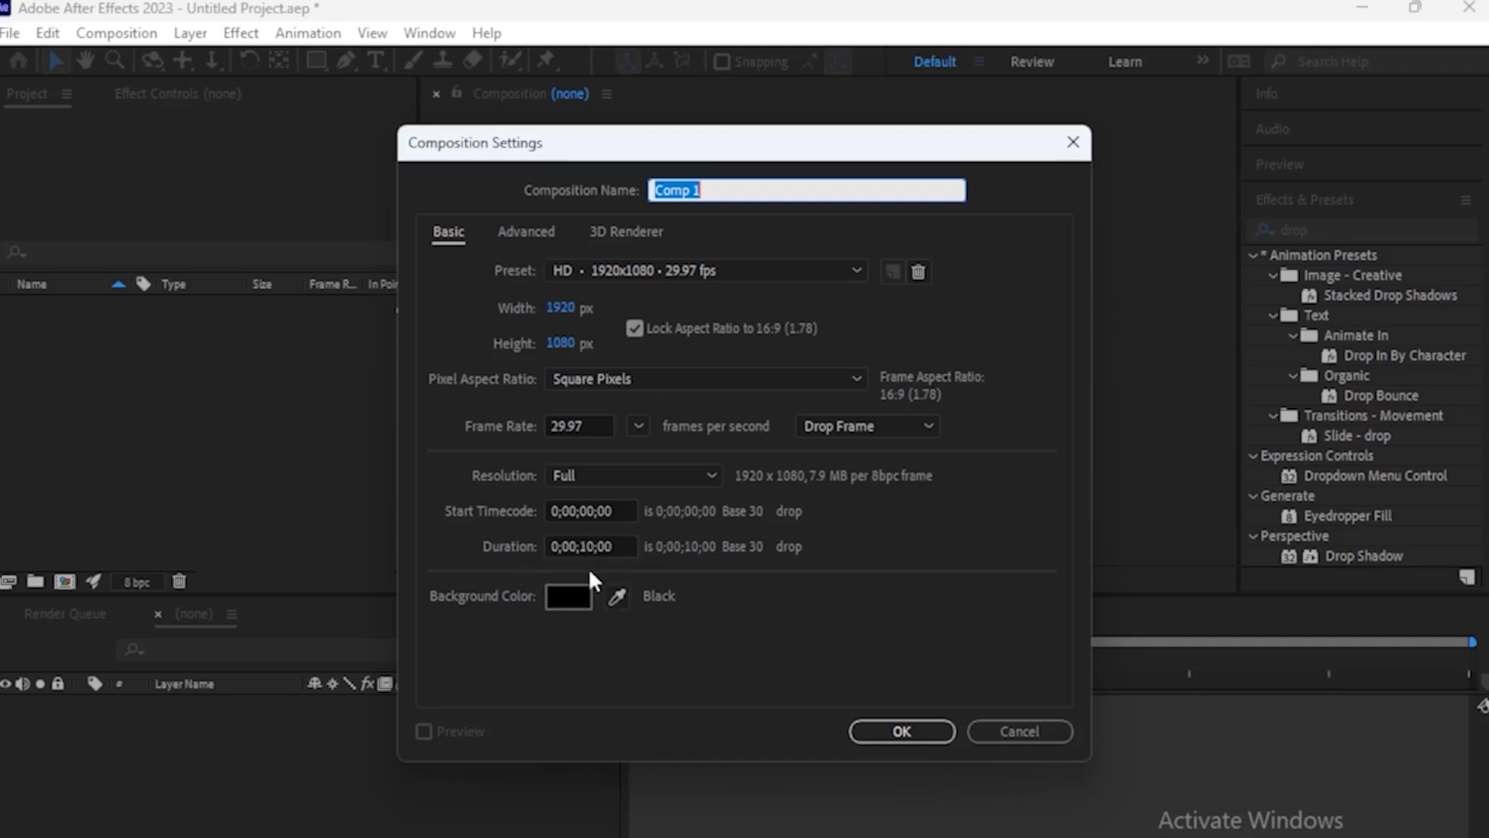
click(874, 734)
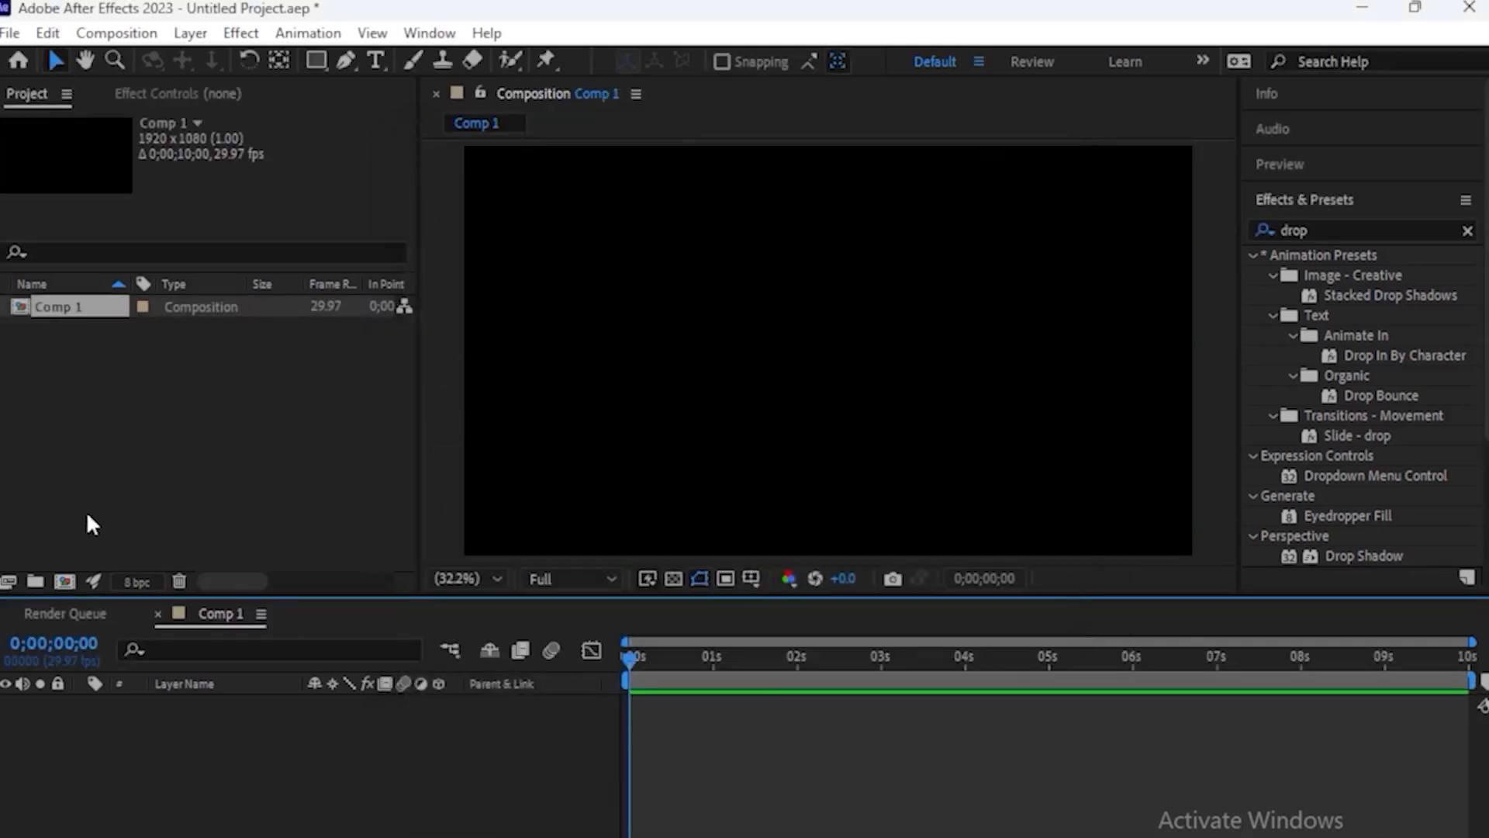
Import the satellite image mainpng.png from the Desktop and add it to the composition as a layer
double_click(165, 394)
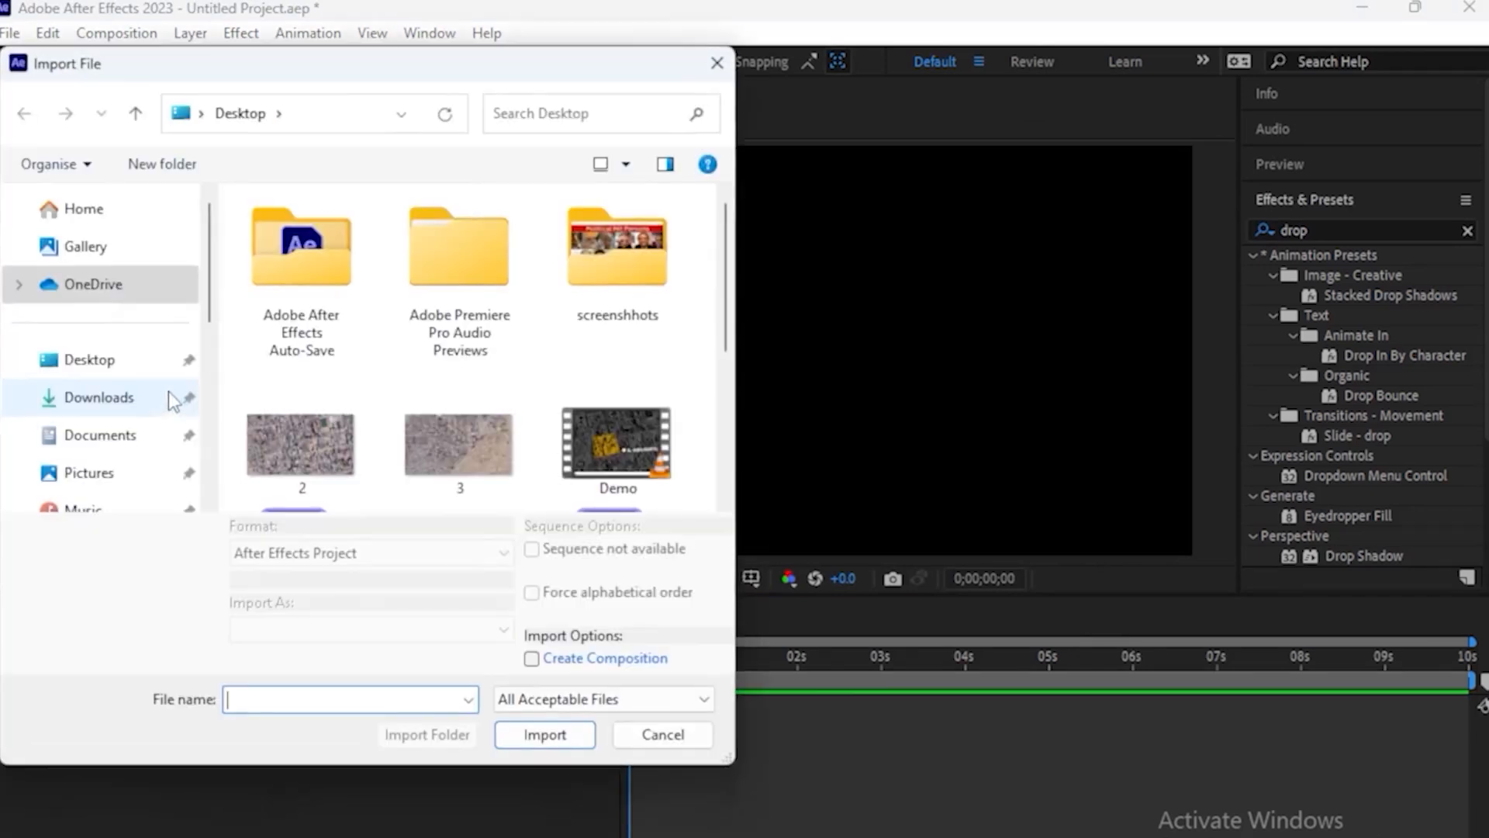
scroll(459, 349, down, 2)
click(460, 388)
click(542, 715)
drag(76, 329, 106, 765)
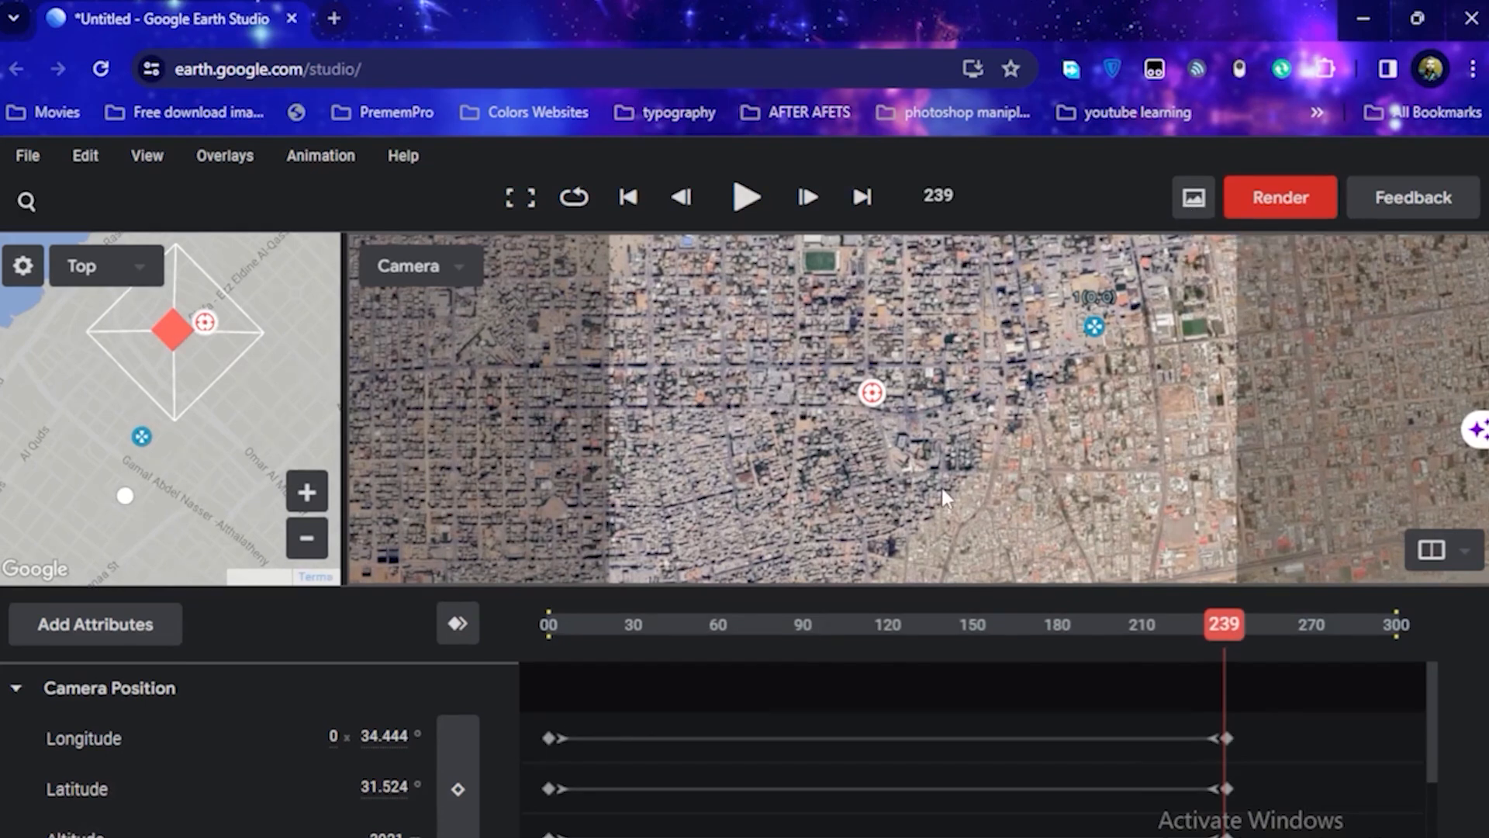
drag(1206, 621, 1166, 644)
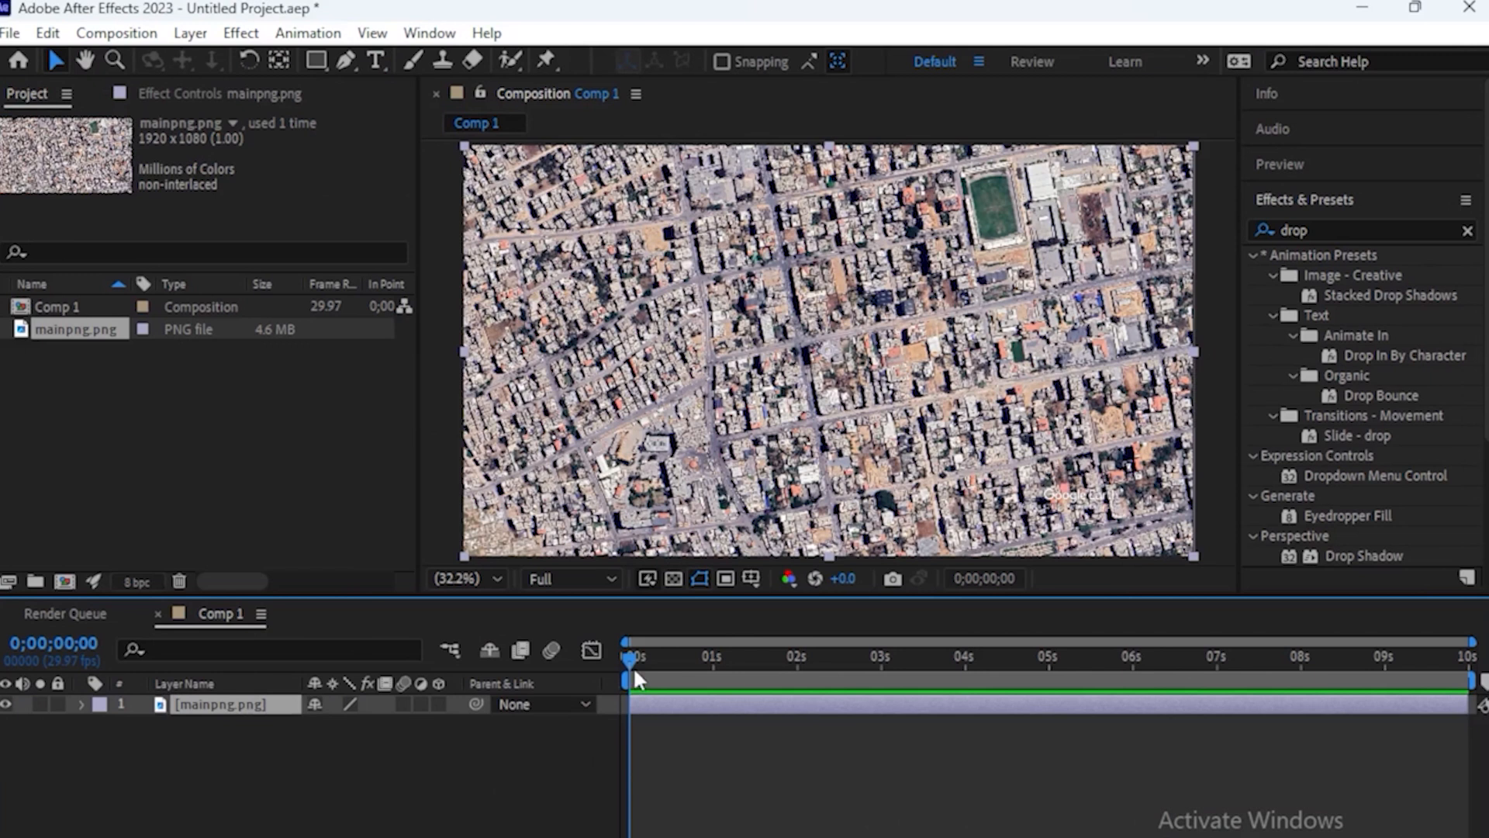
Rename the satellite image layer as "main img"
right_click(201, 710)
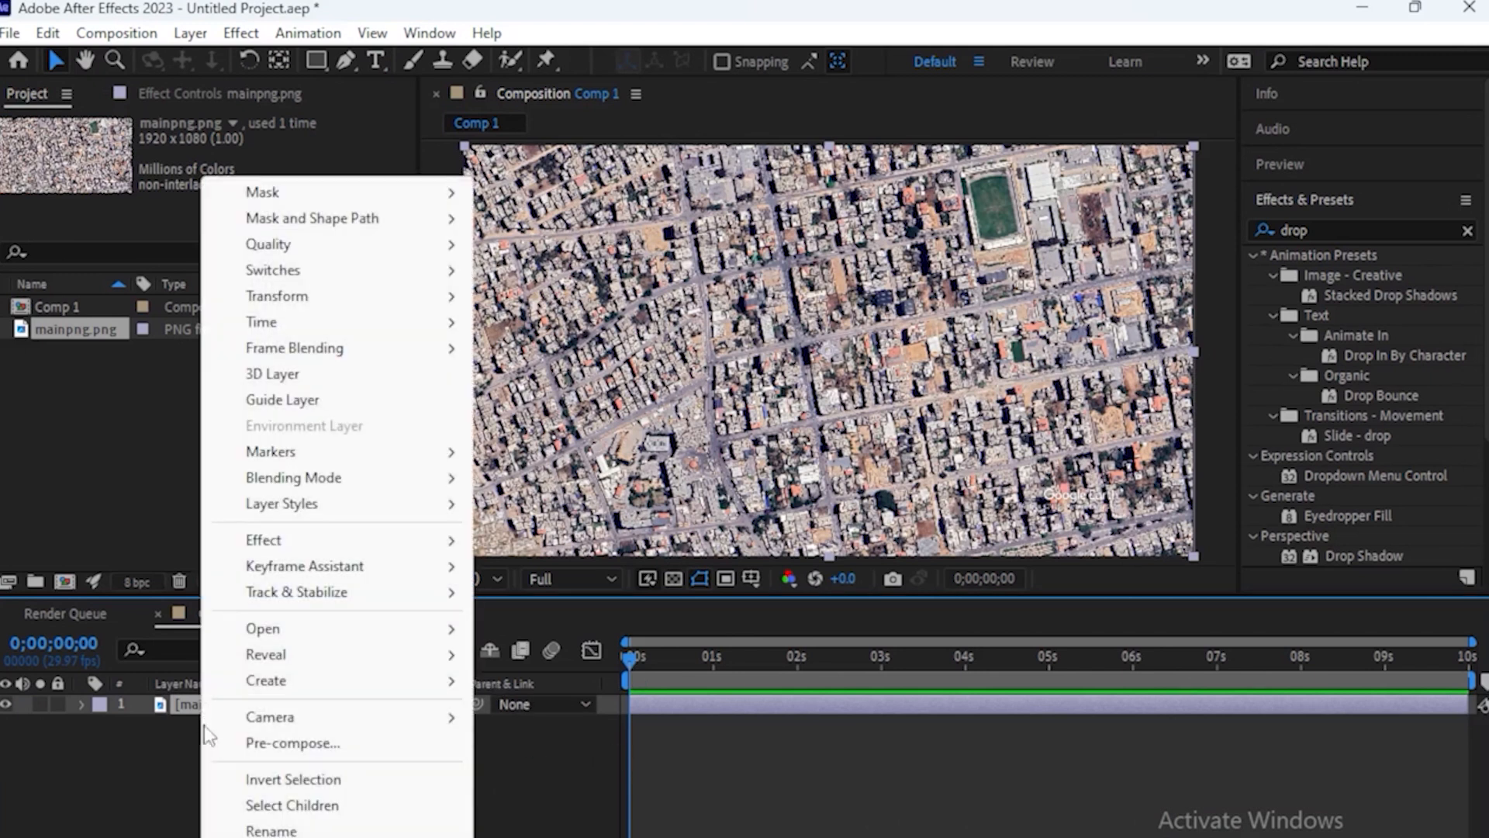
click(263, 830)
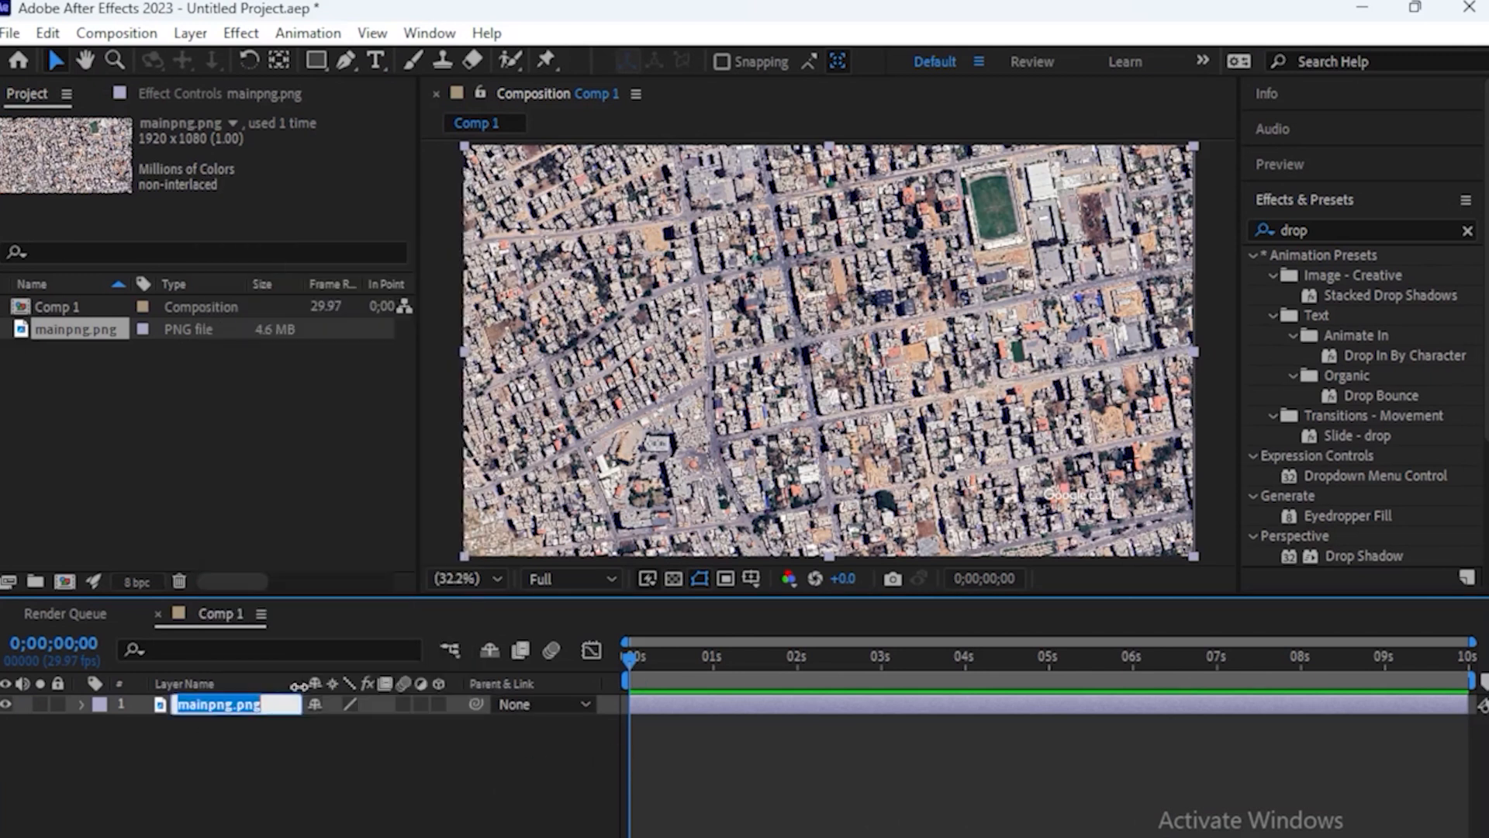
text(main)
click(342, 794)
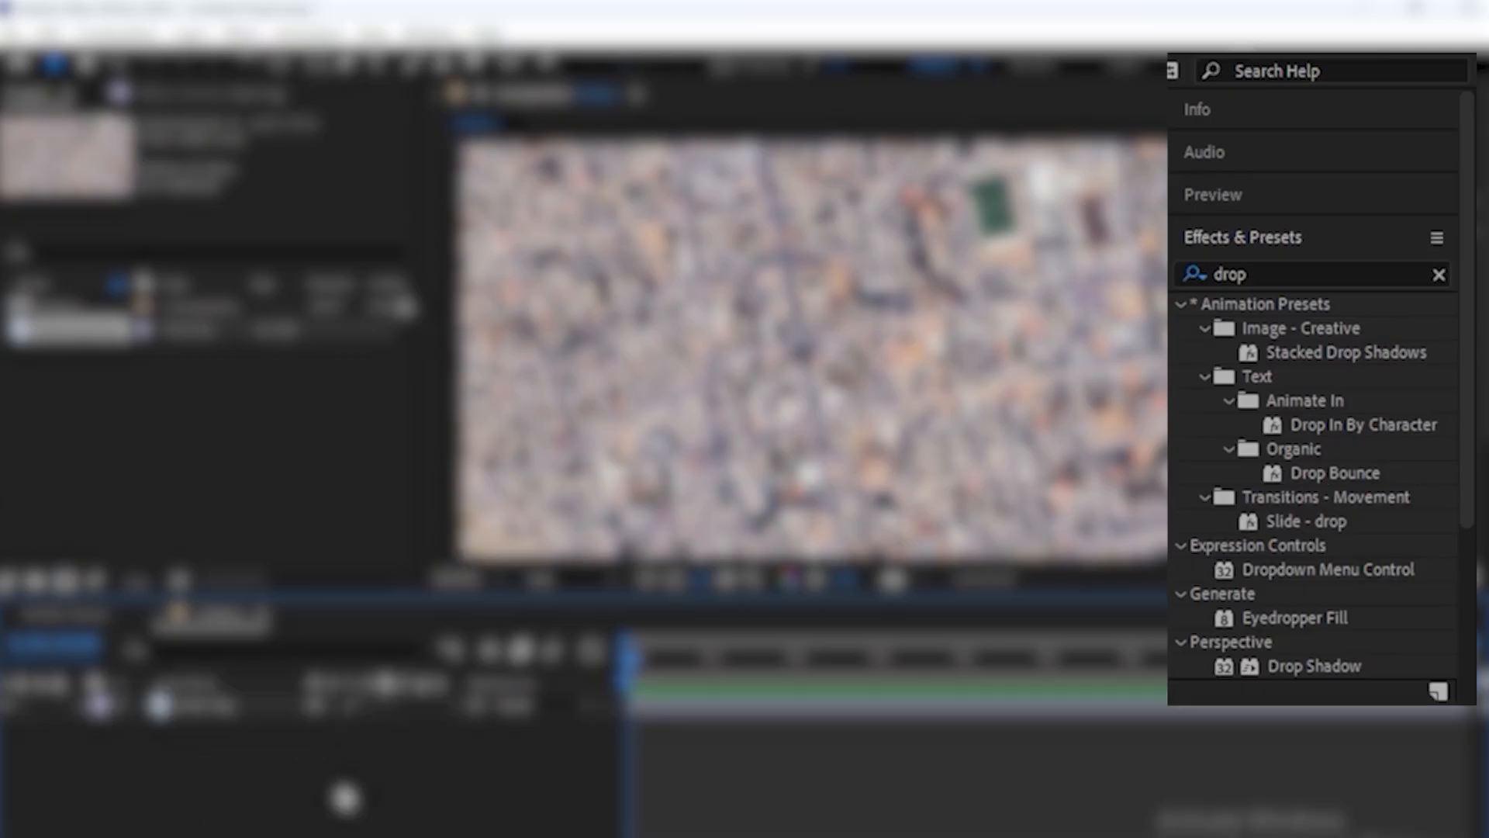
Find the Levels and Tint effects and apply them to the main img layer
click(1326, 223)
key(ctrl+a)
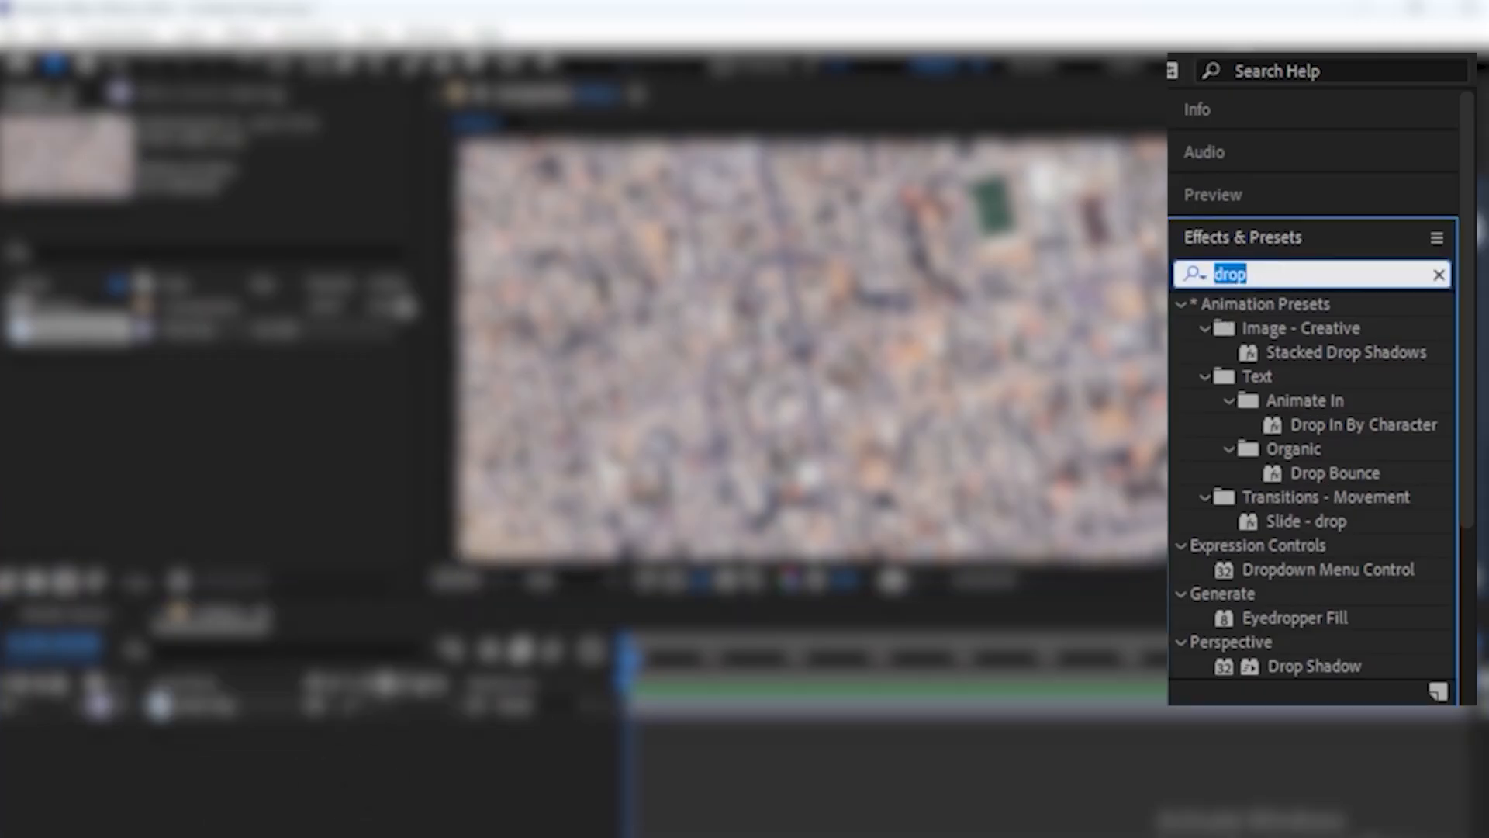
text(level)
drag(1348, 374, 726, 372)
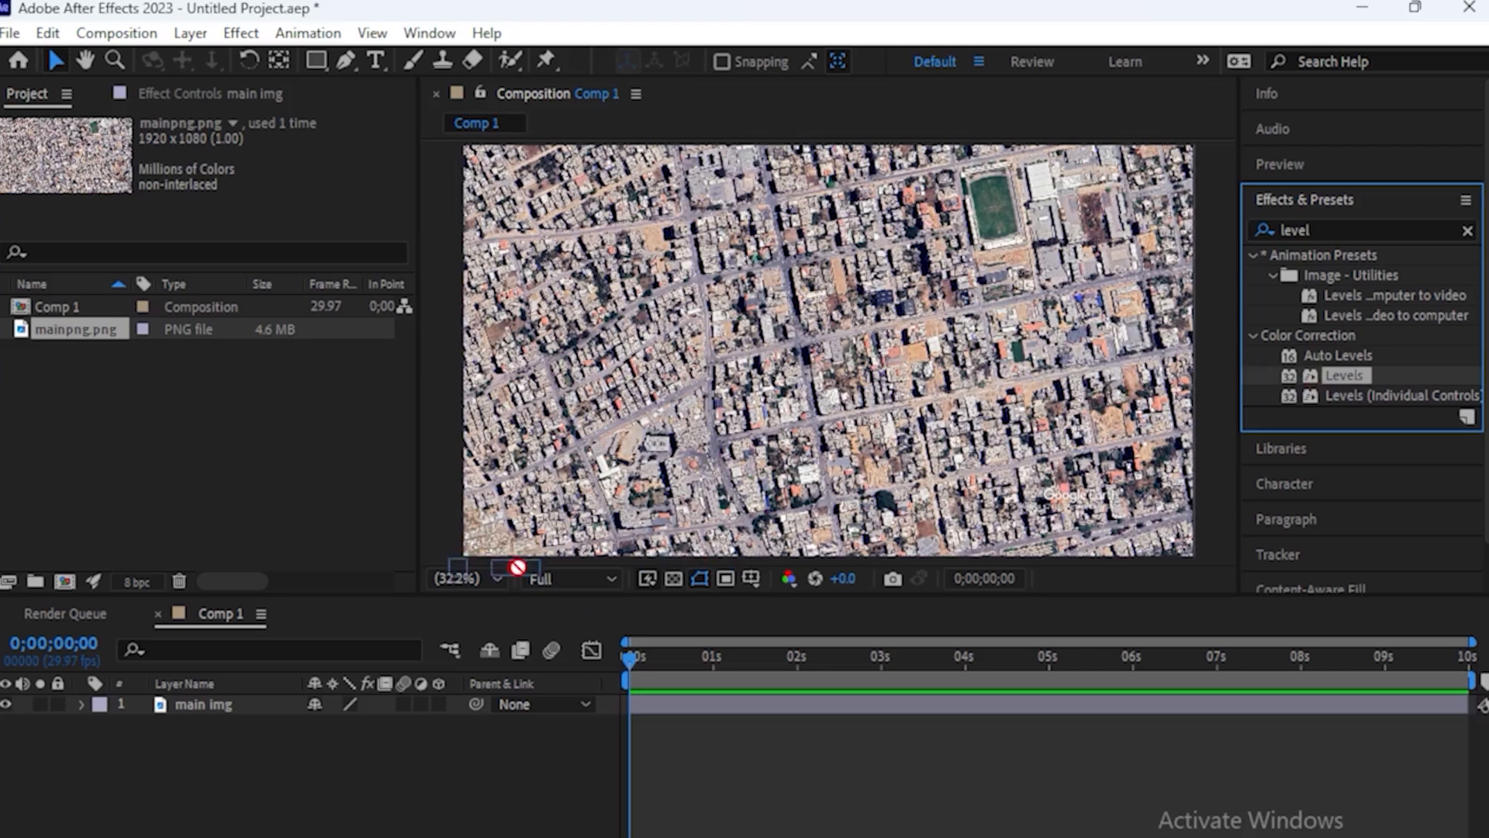
click(1275, 122)
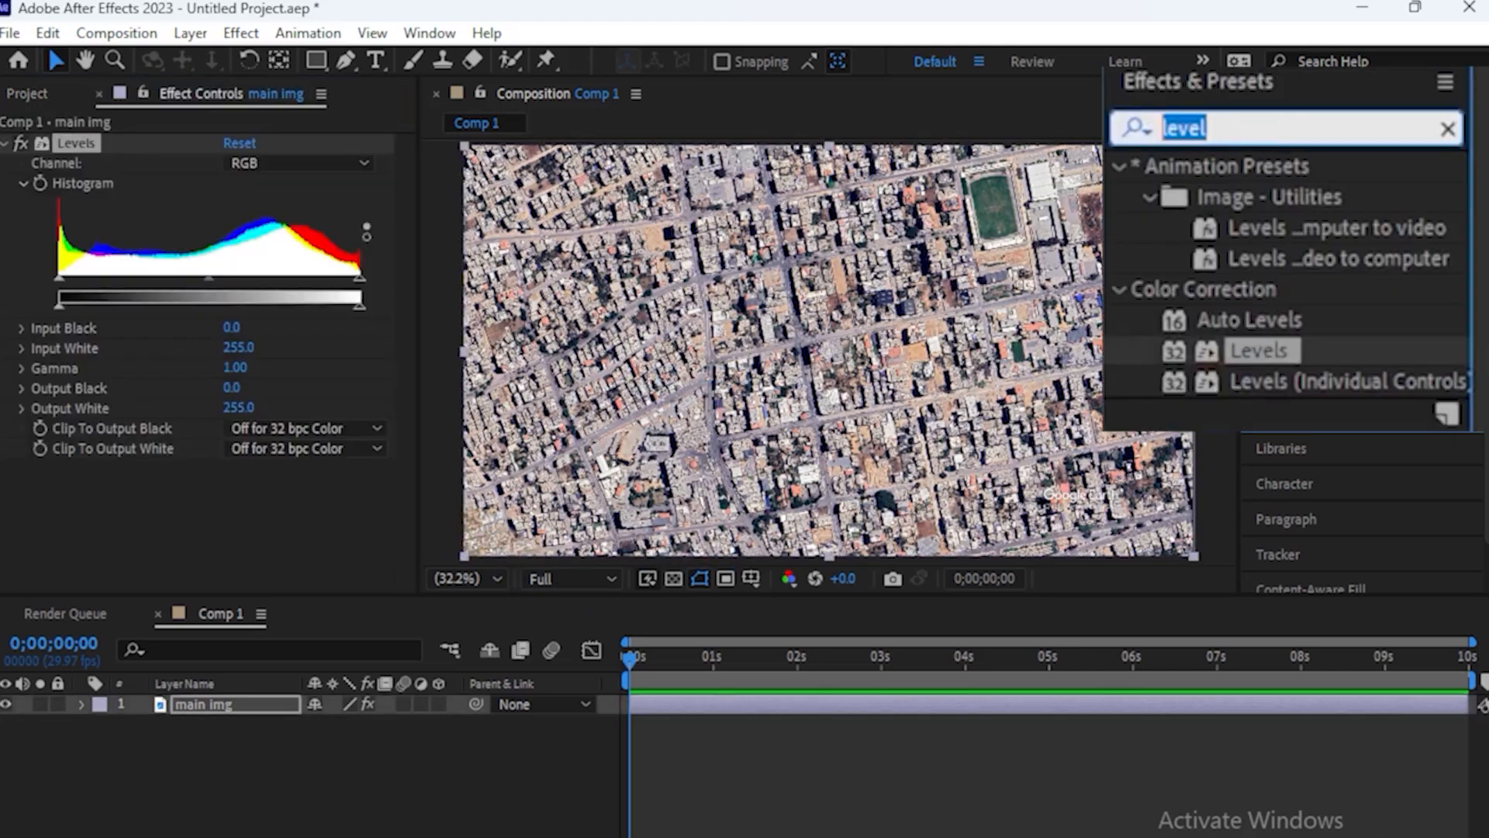
text(tint)
drag(1248, 292, 296, 517)
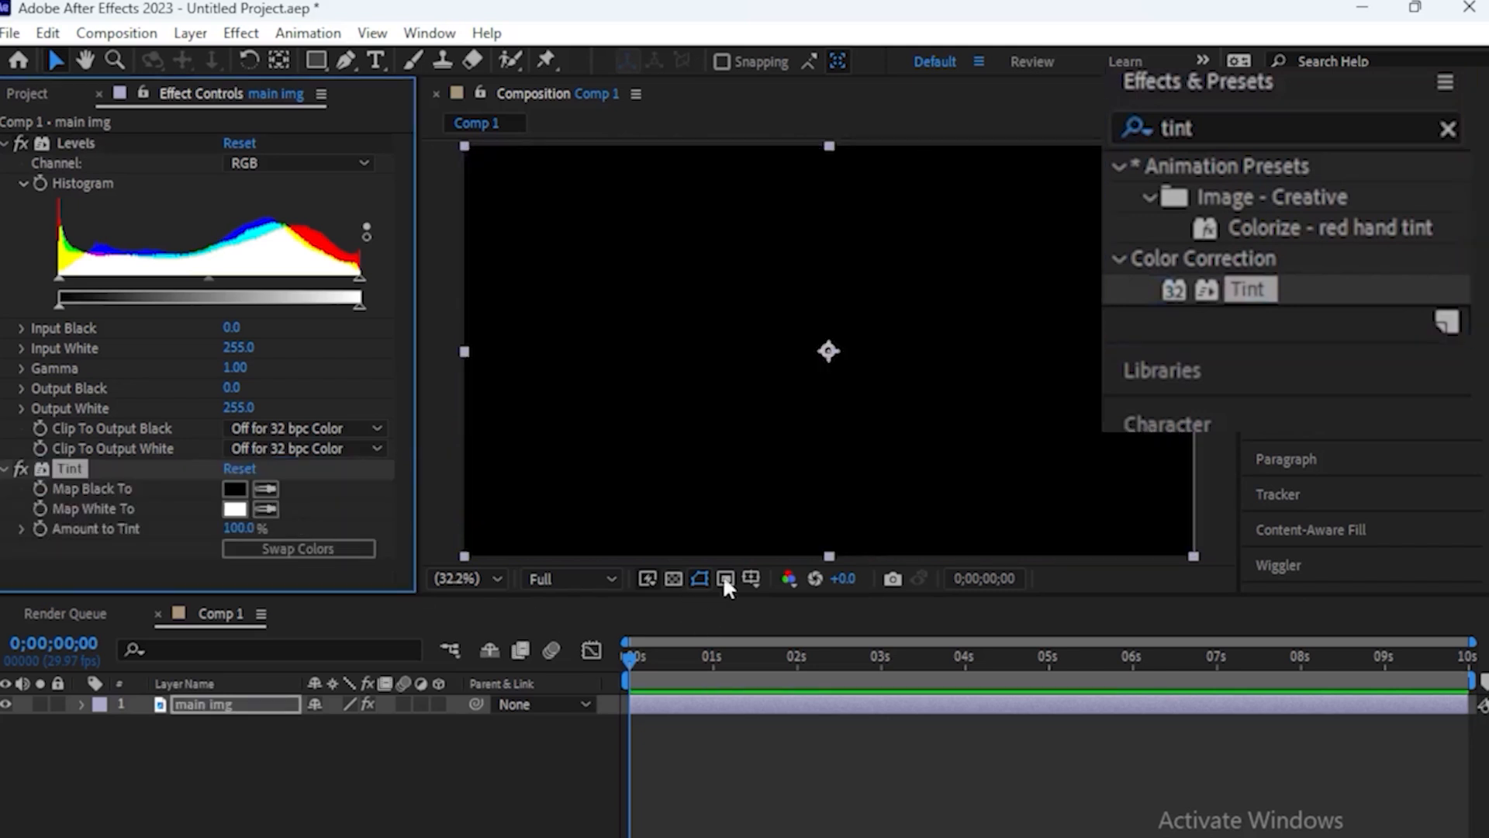
Find the Sharpen and Brightness & Contrast effects and apply them to the main img layer
click(1220, 127)
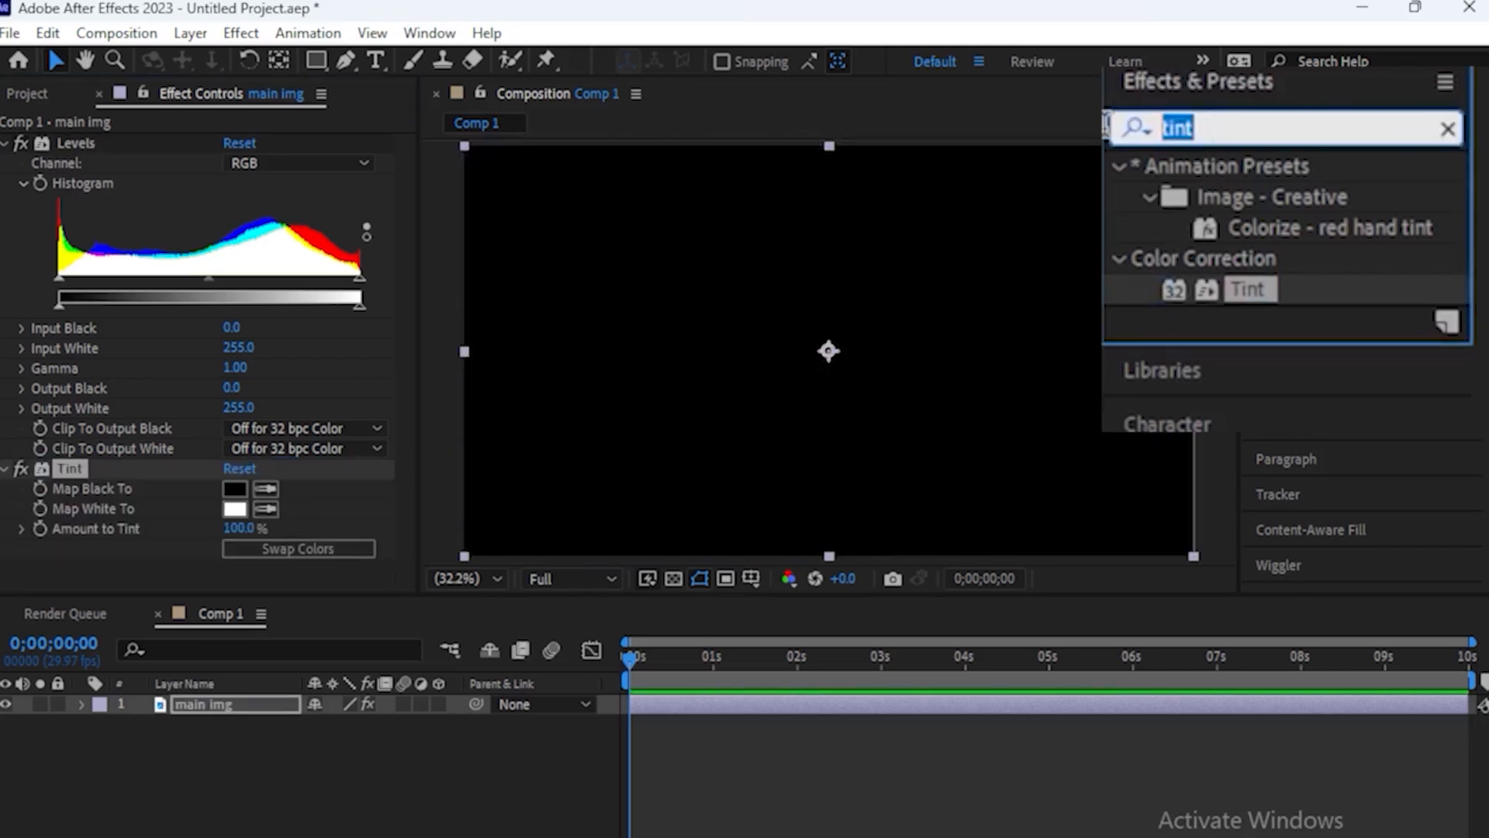
text(shar)
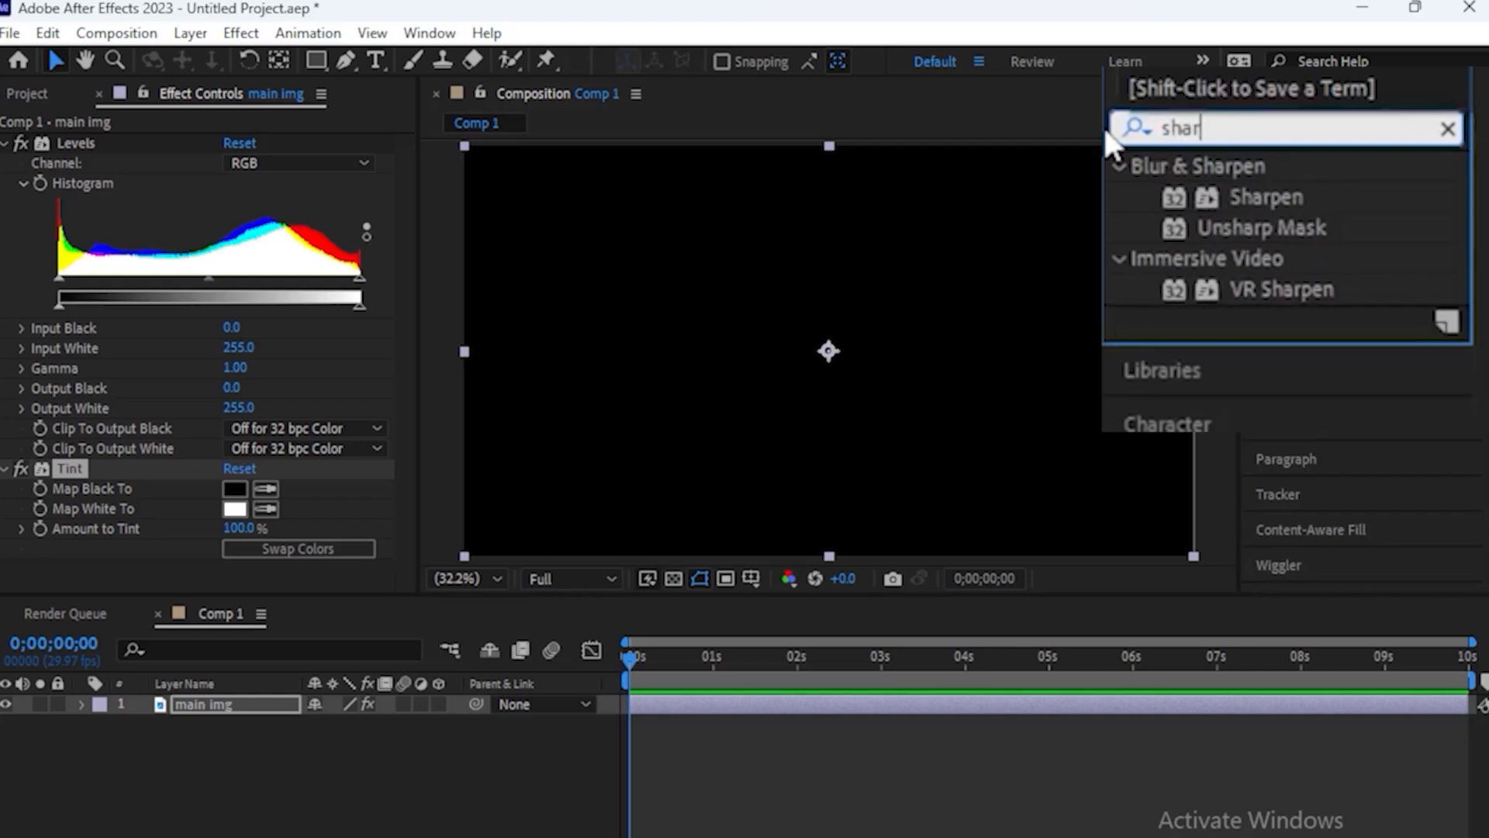
drag(1309, 200, 1008, 284)
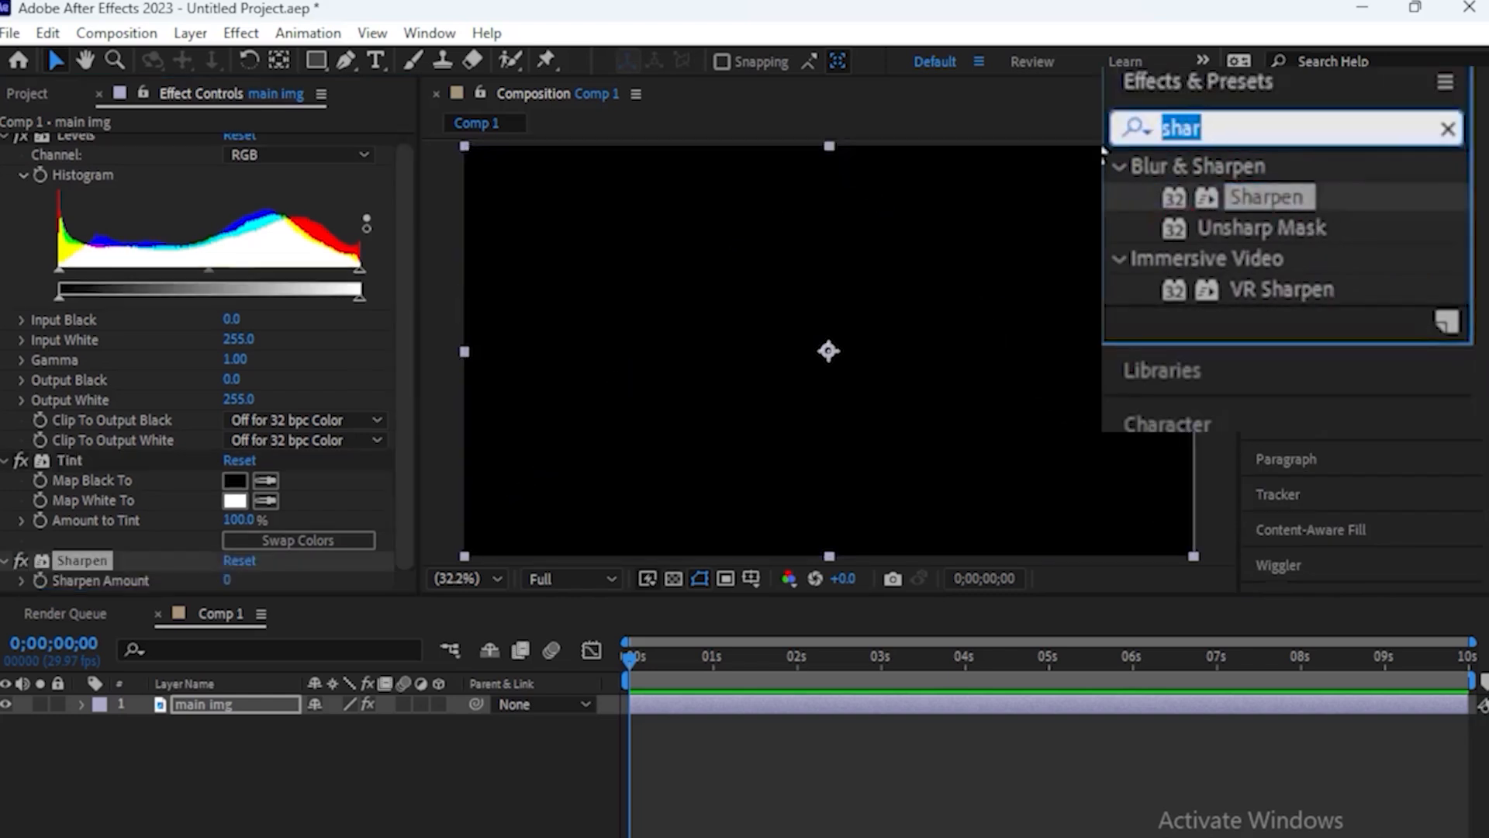
text(bri)
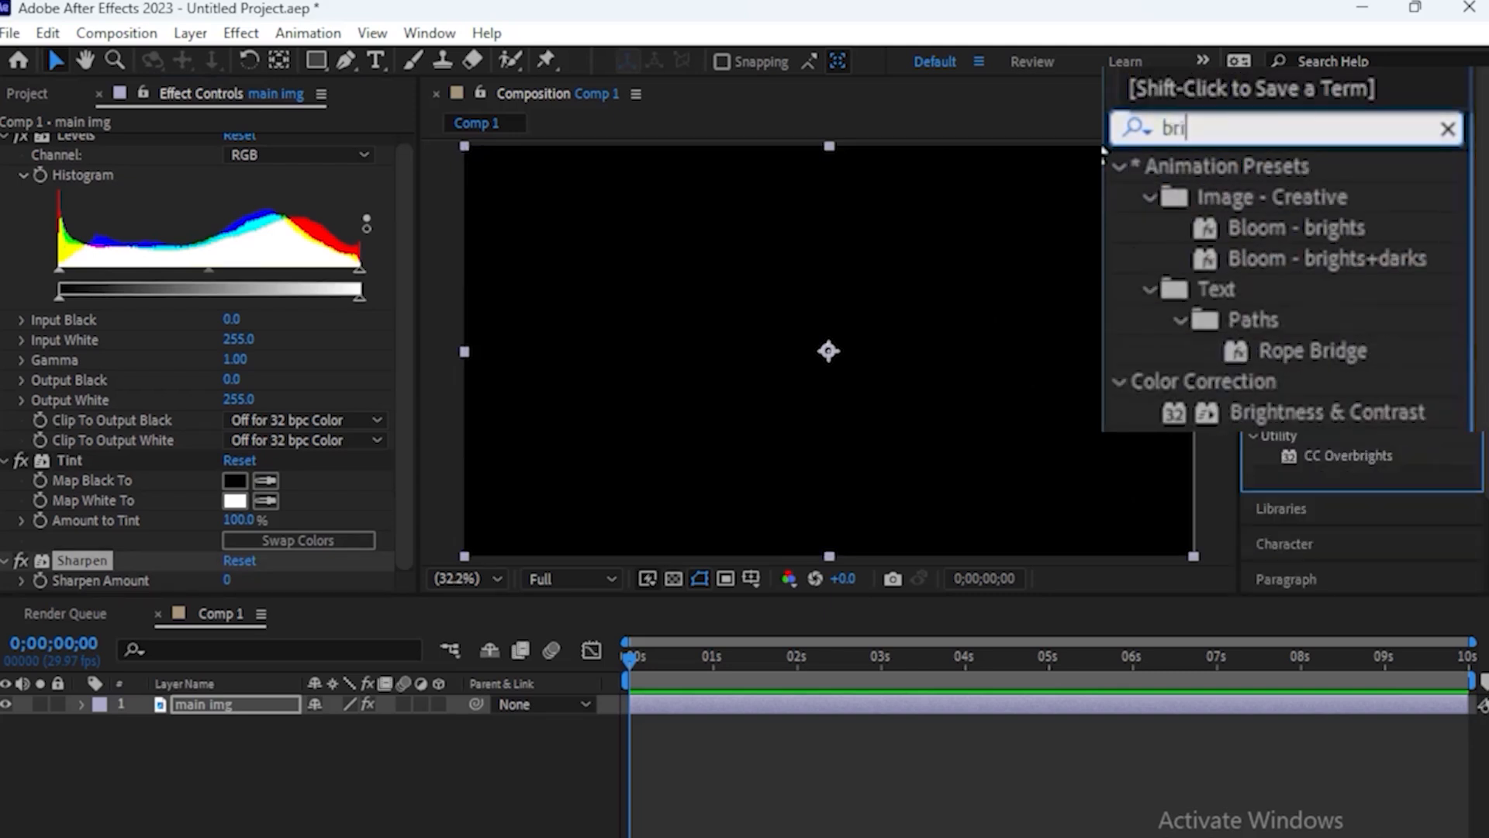
drag(1319, 412, 801, 388)
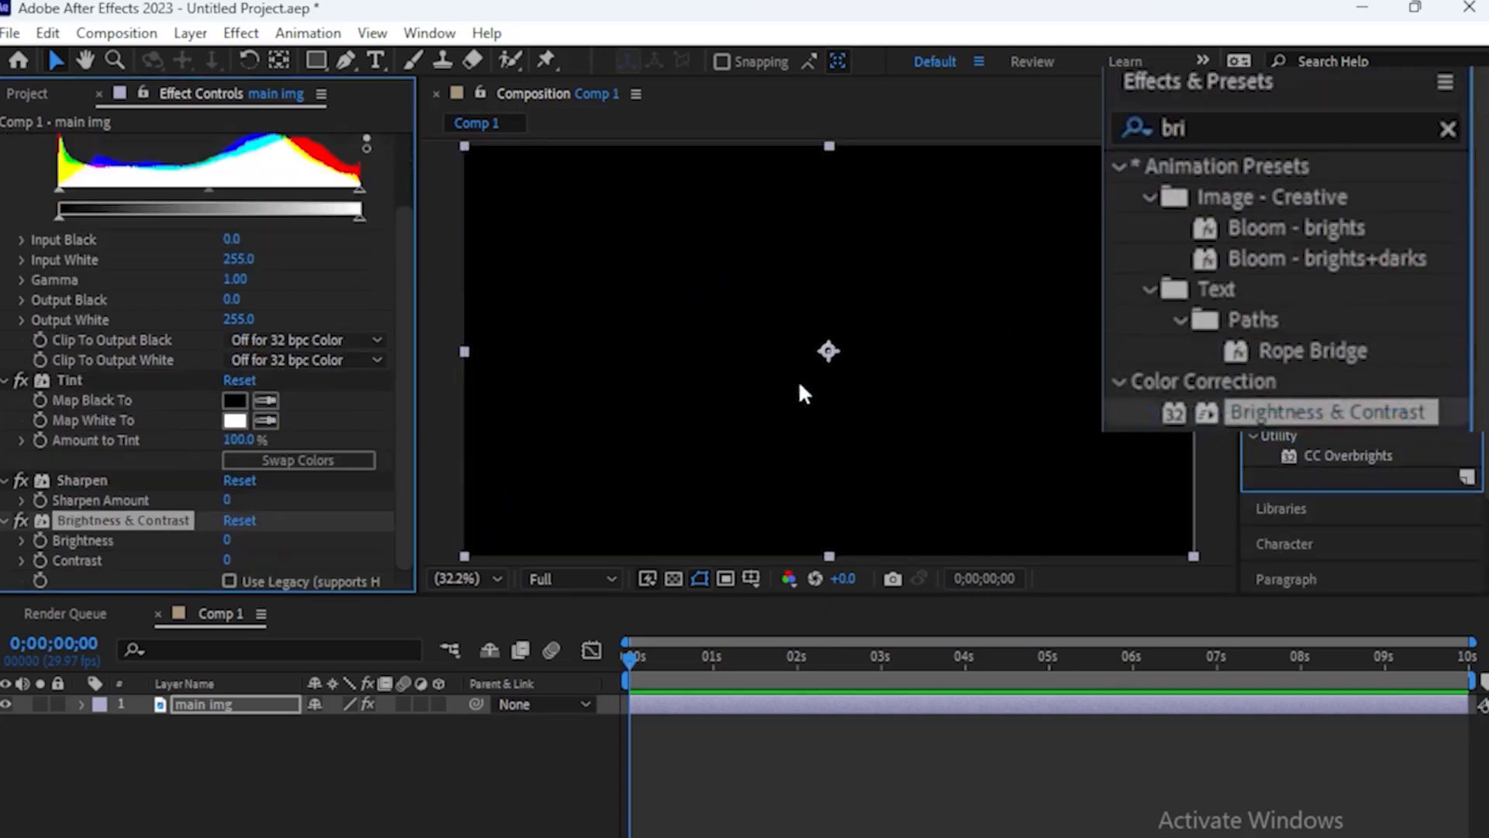
Set the Tint effect's Map Black To color to a medium grey on the main img layer
scroll(323, 416, up, 2)
scroll(323, 416, up, 1)
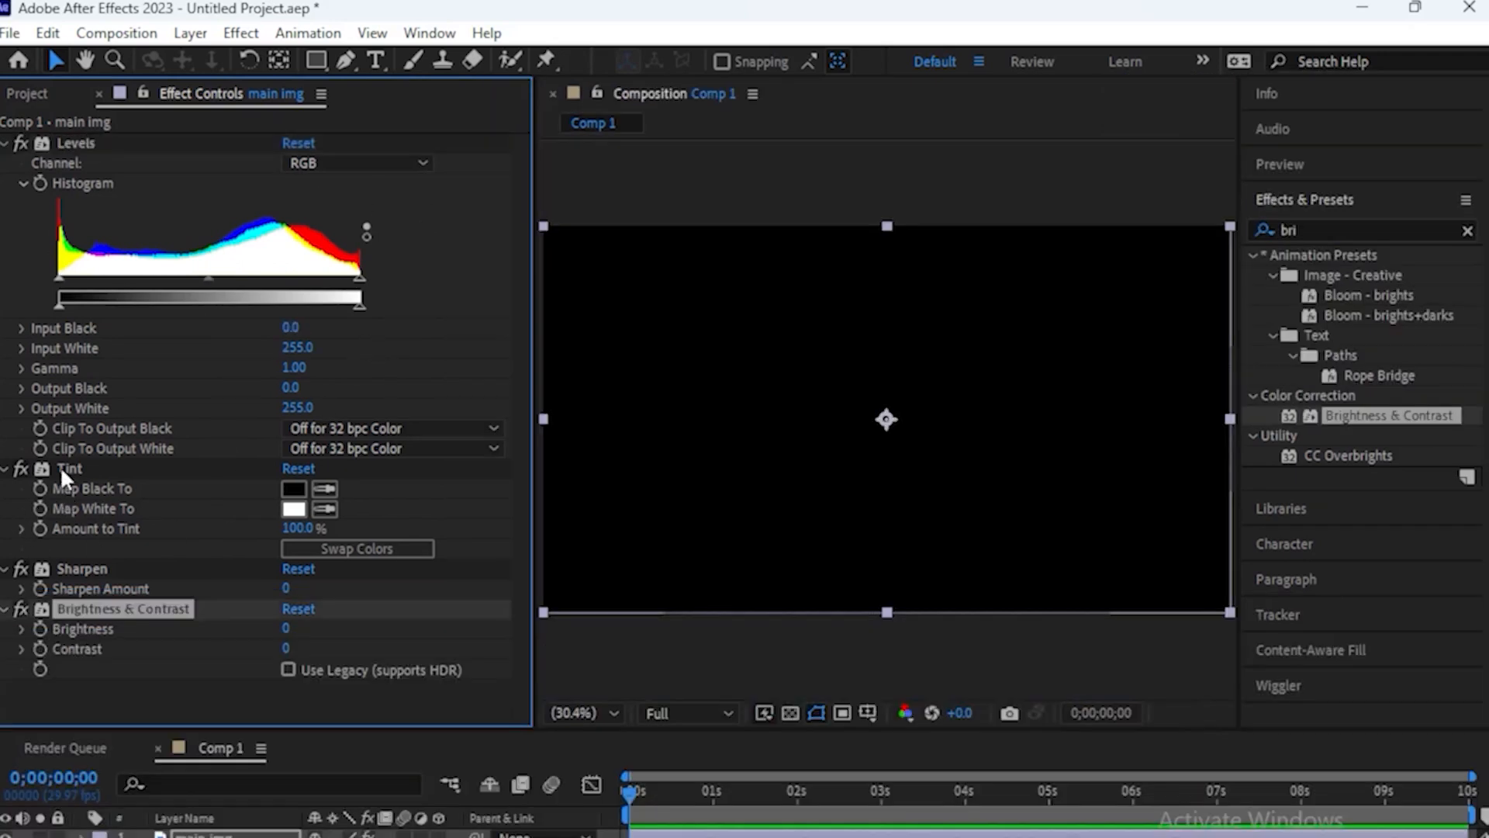
click(293, 492)
drag(605, 638, 510, 643)
drag(776, 515, 774, 582)
click(1072, 611)
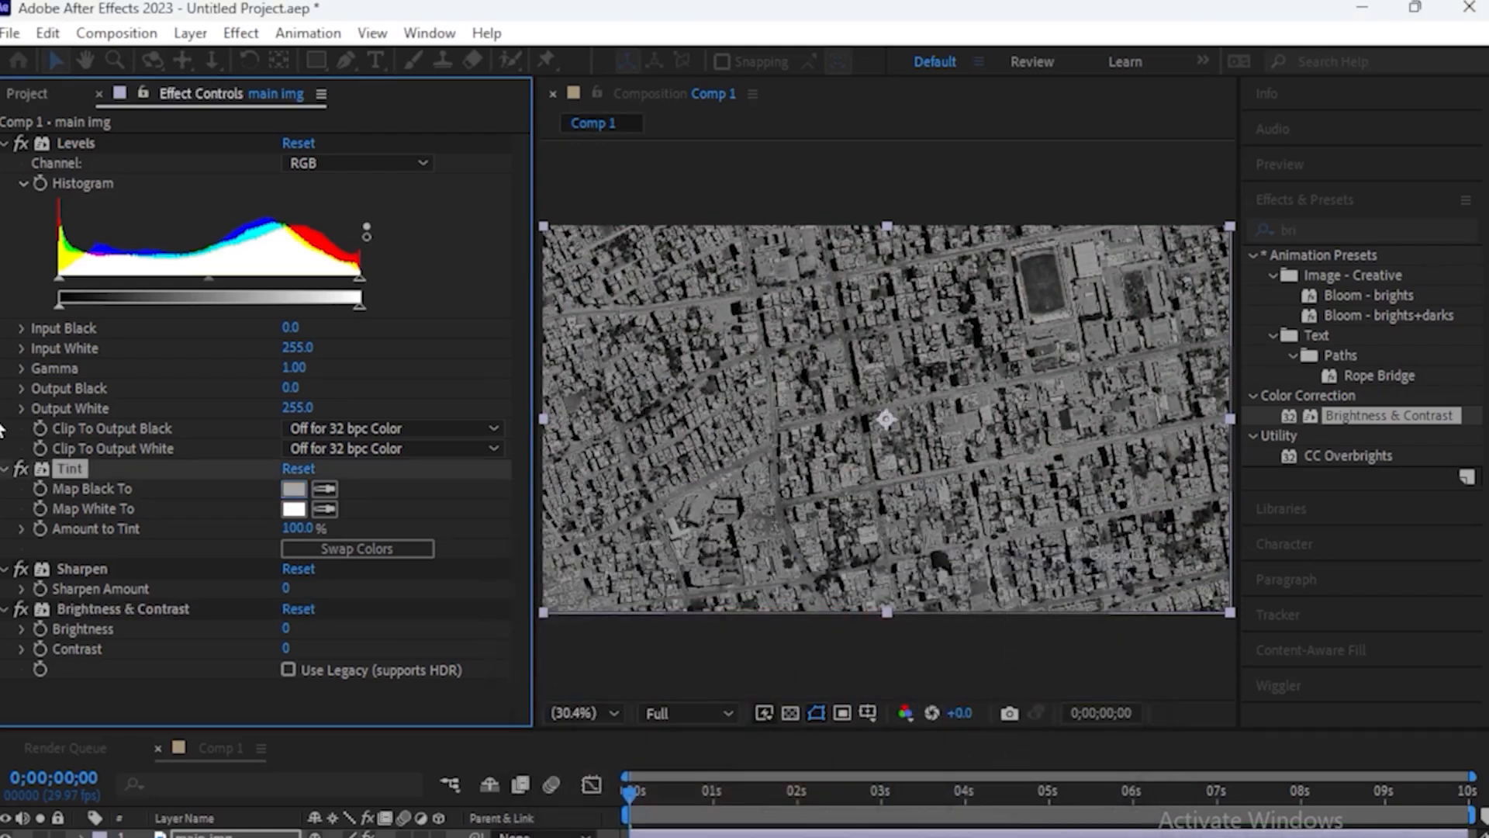
Set the Levels Input Black to 60 and the Sharpen Amount to 24 on the main img layer
drag(60, 282, 121, 279)
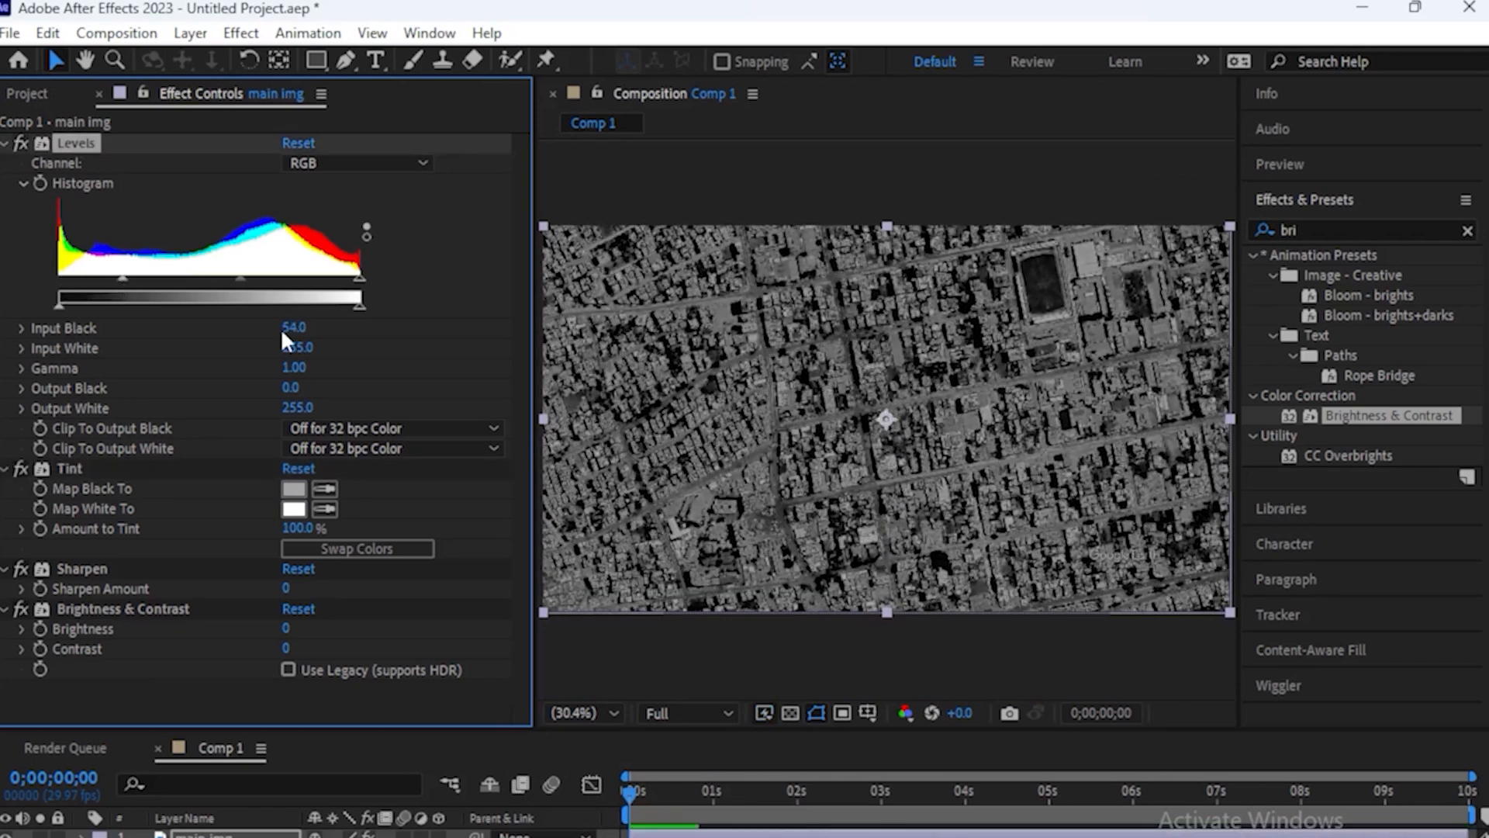
click(288, 327)
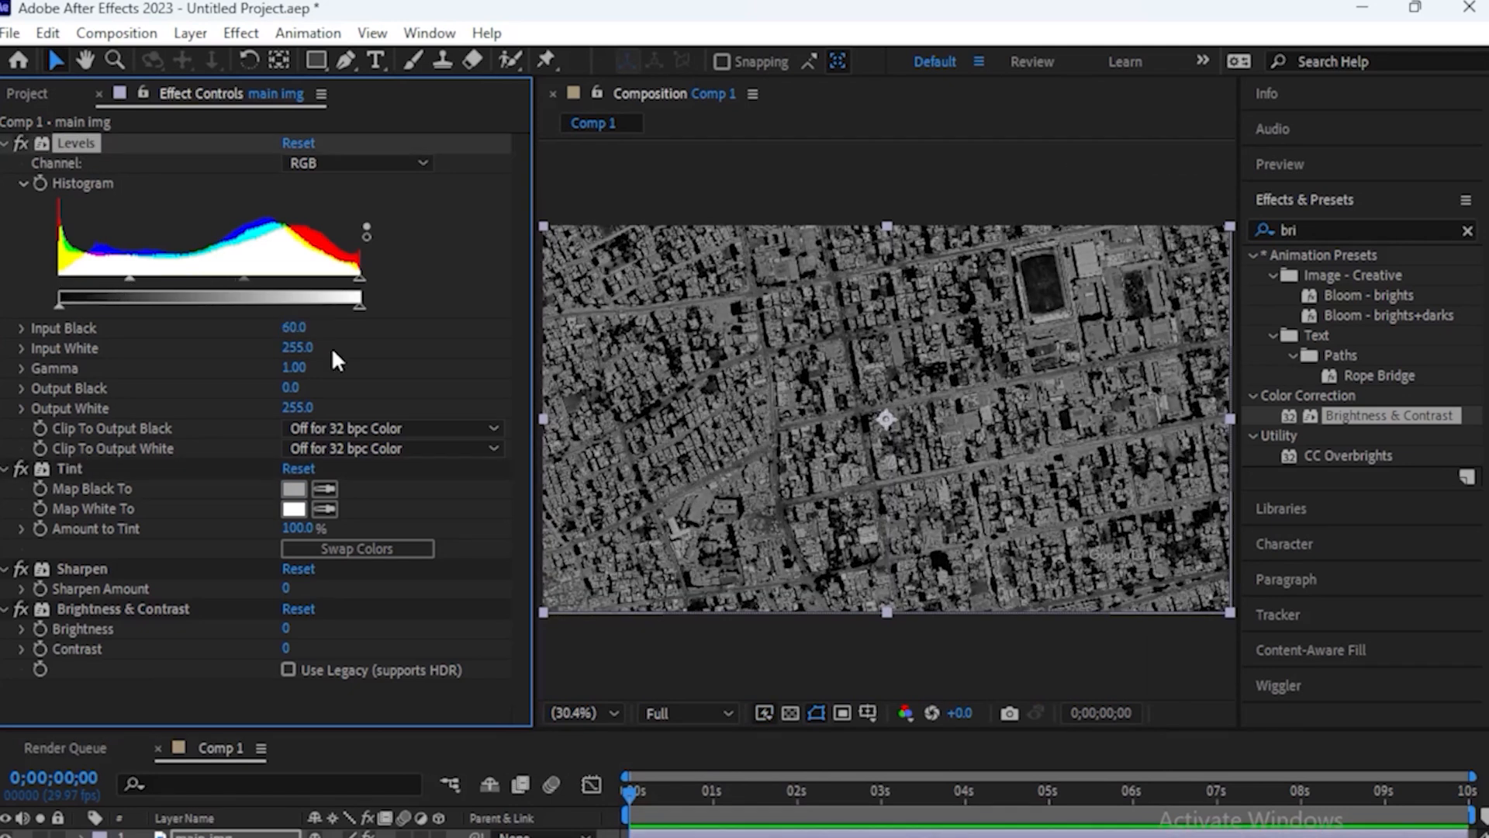
click(287, 589)
text(24)
key(Return)
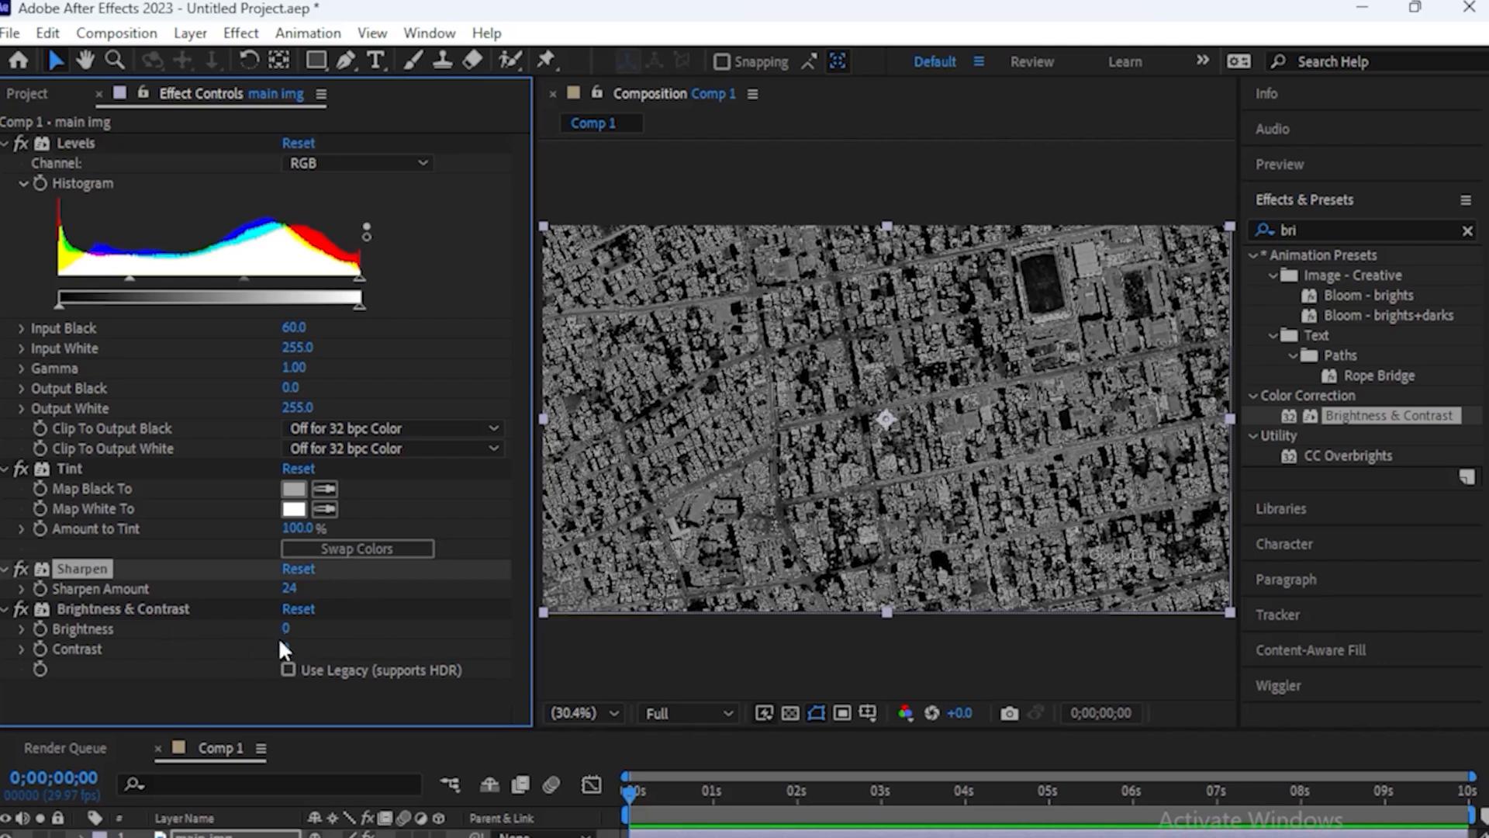
Duplicate the main img layer and rename the copy as "Mask"
drag(365, 726, 354, 619)
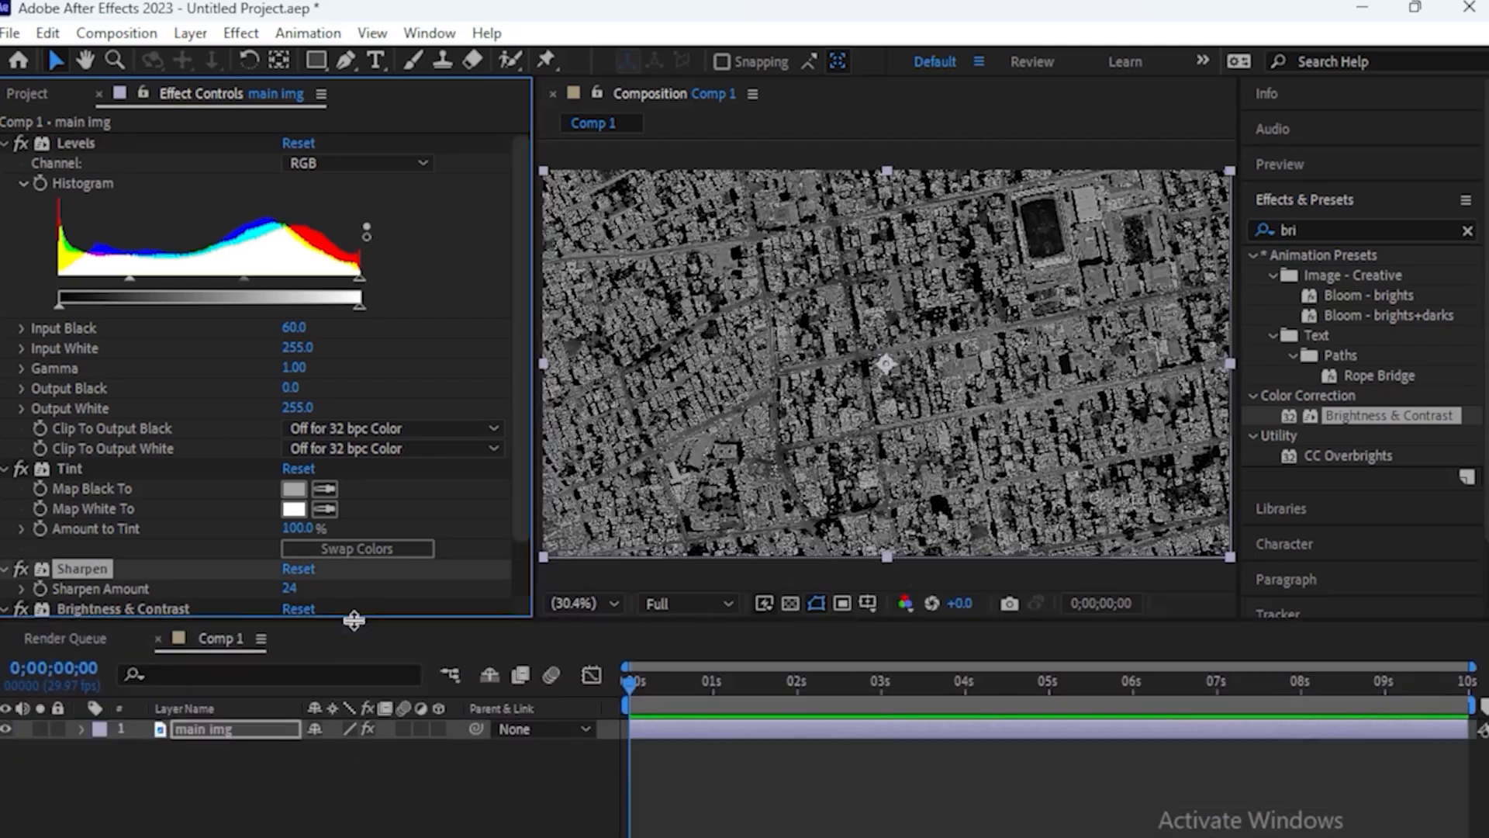
scroll(521, 546, down, 2)
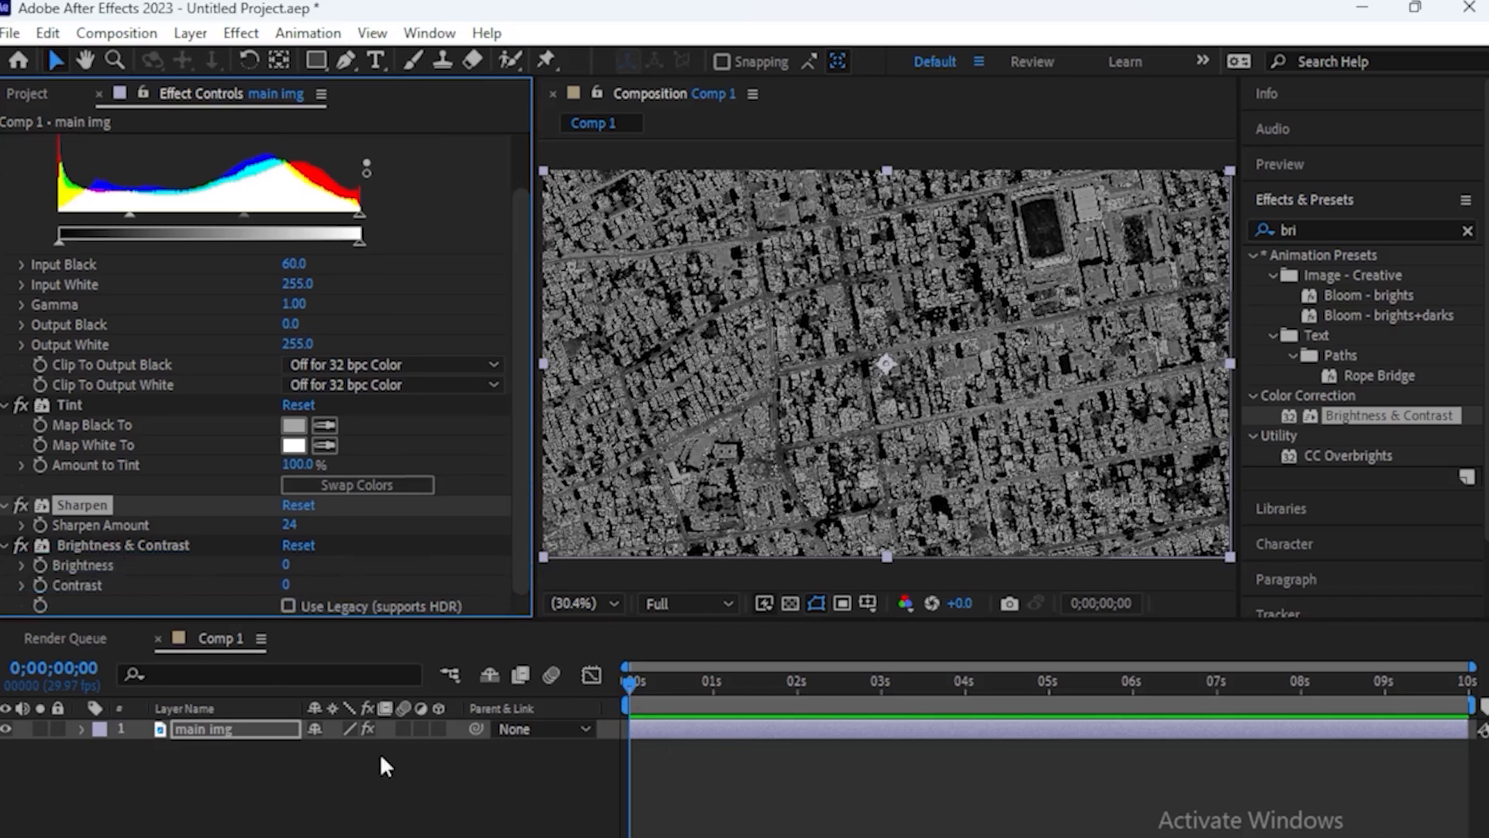
click(210, 727)
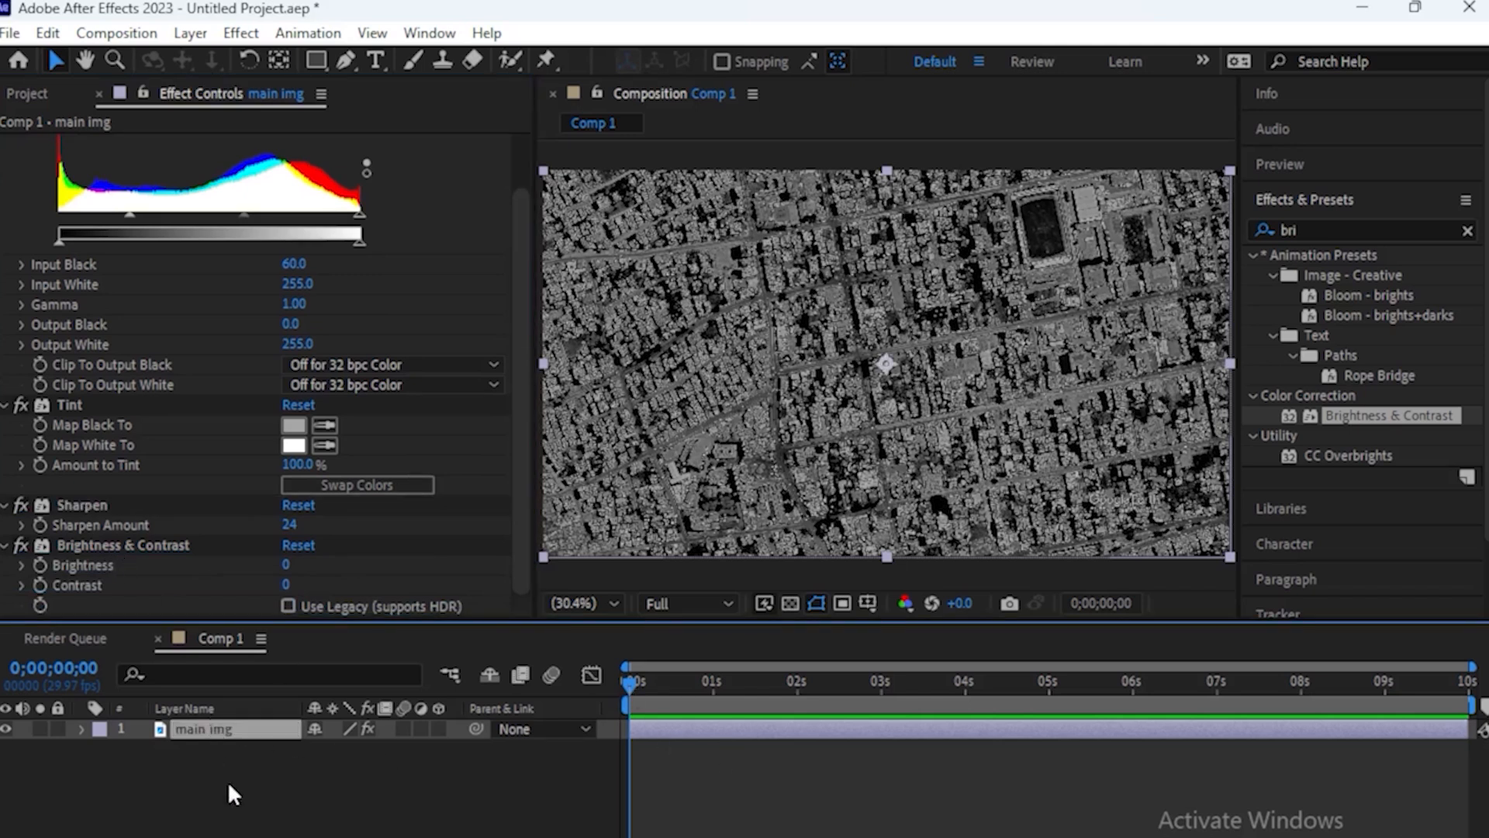
key(ctrl+d)
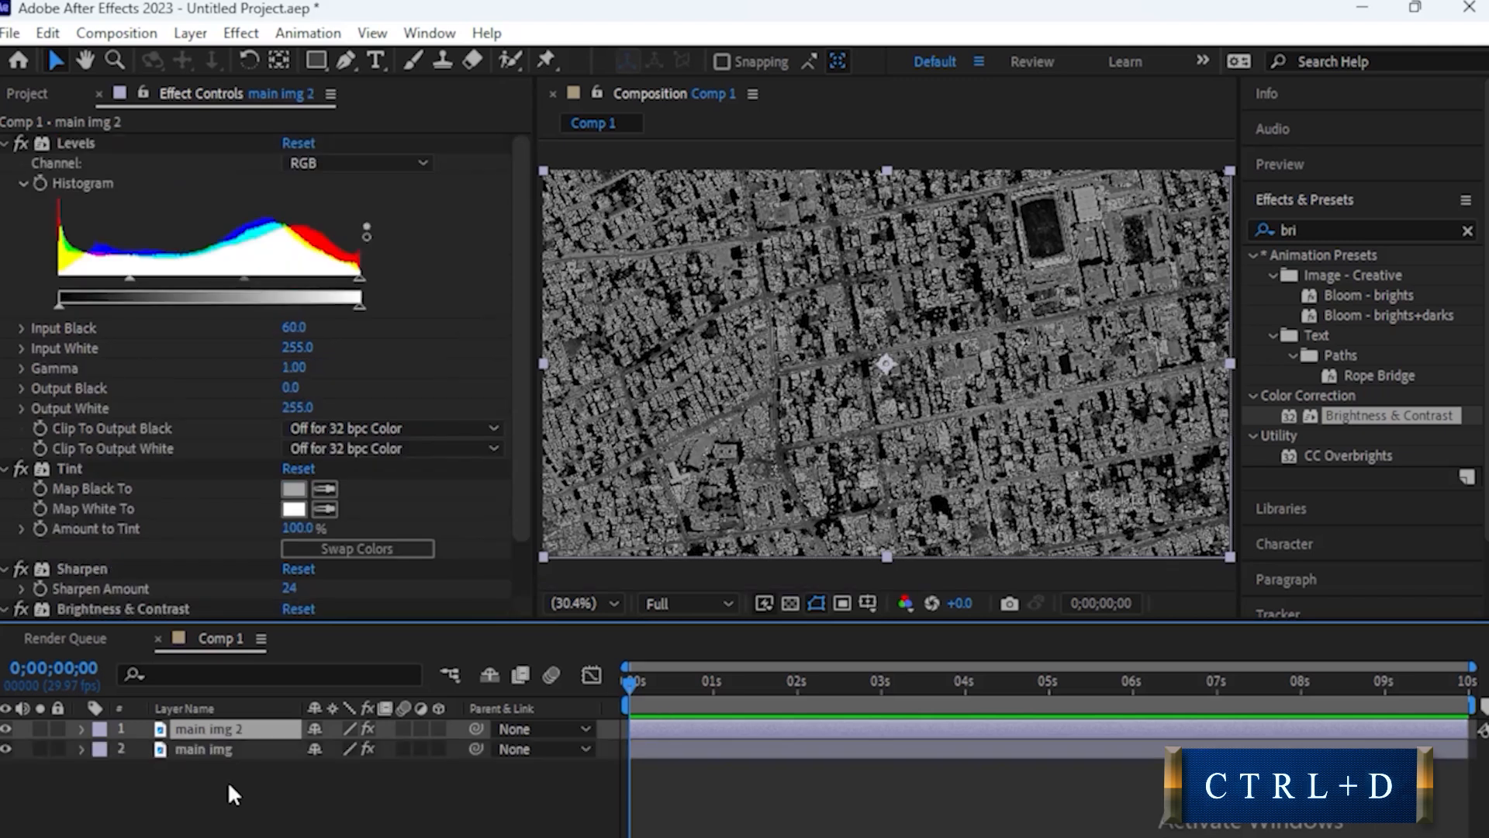
right_click(219, 729)
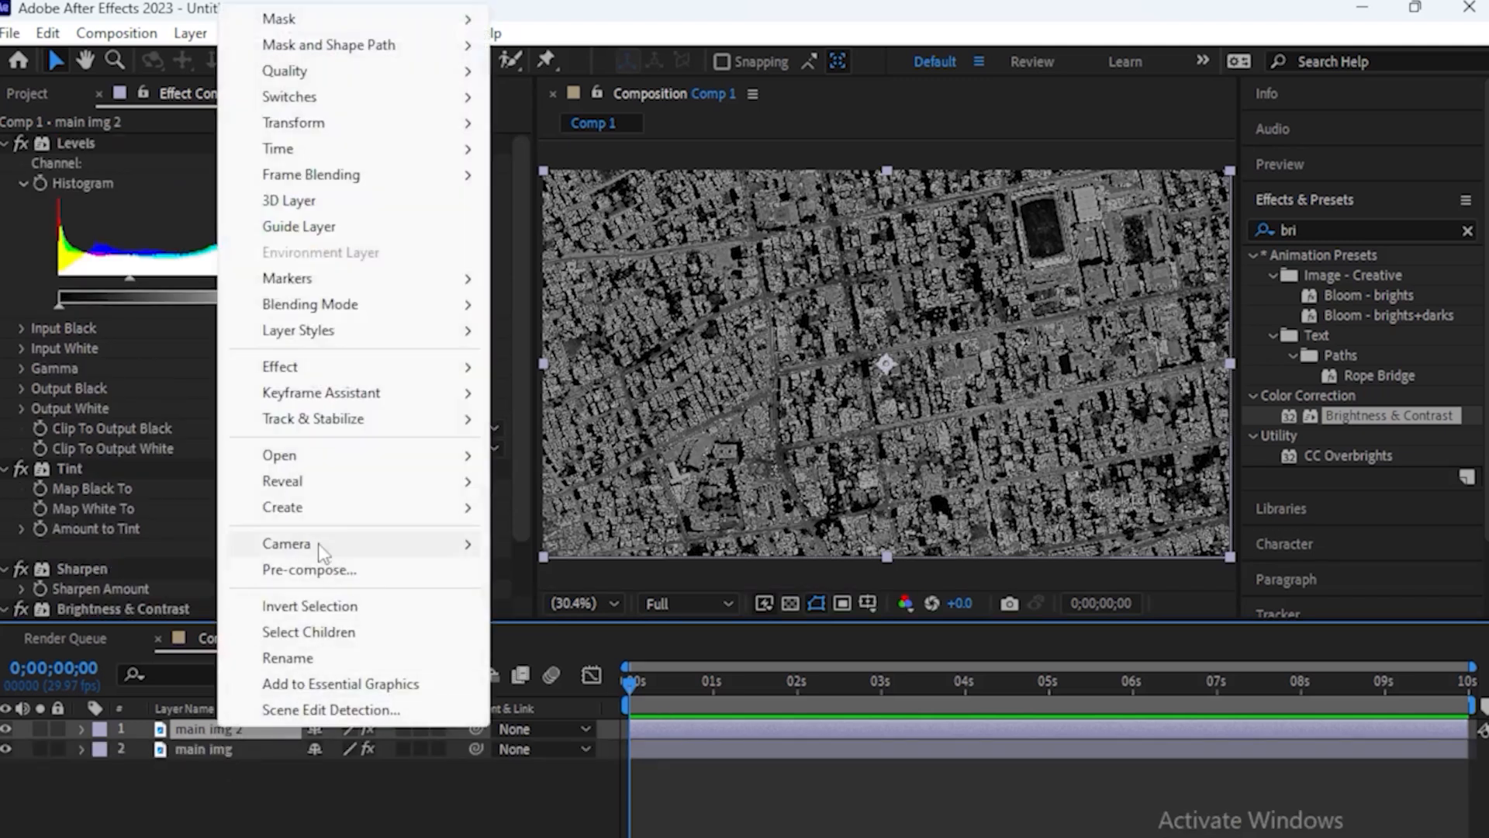
click(329, 659)
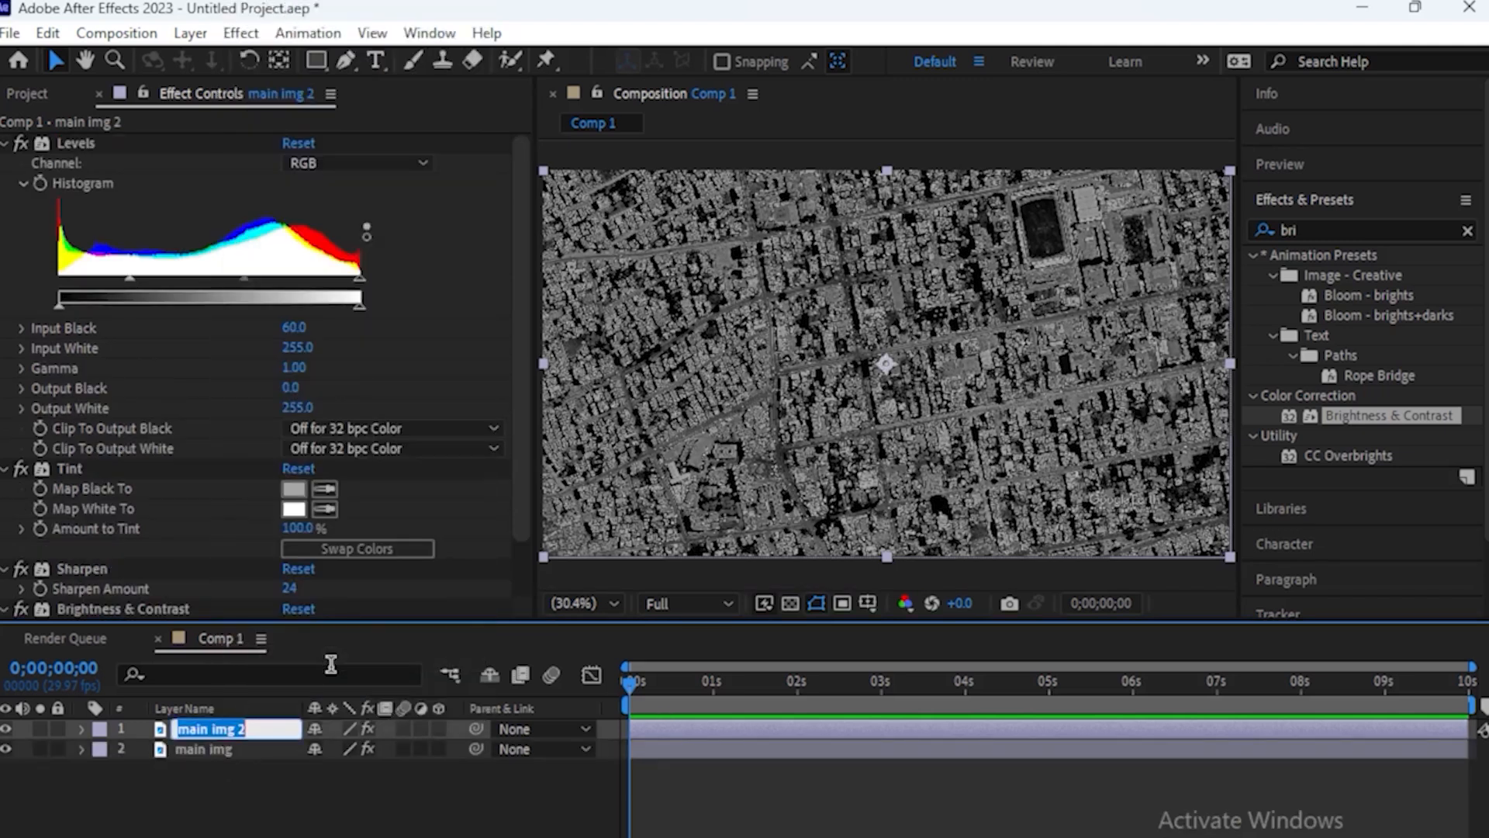
text(Mask)
key(Return)
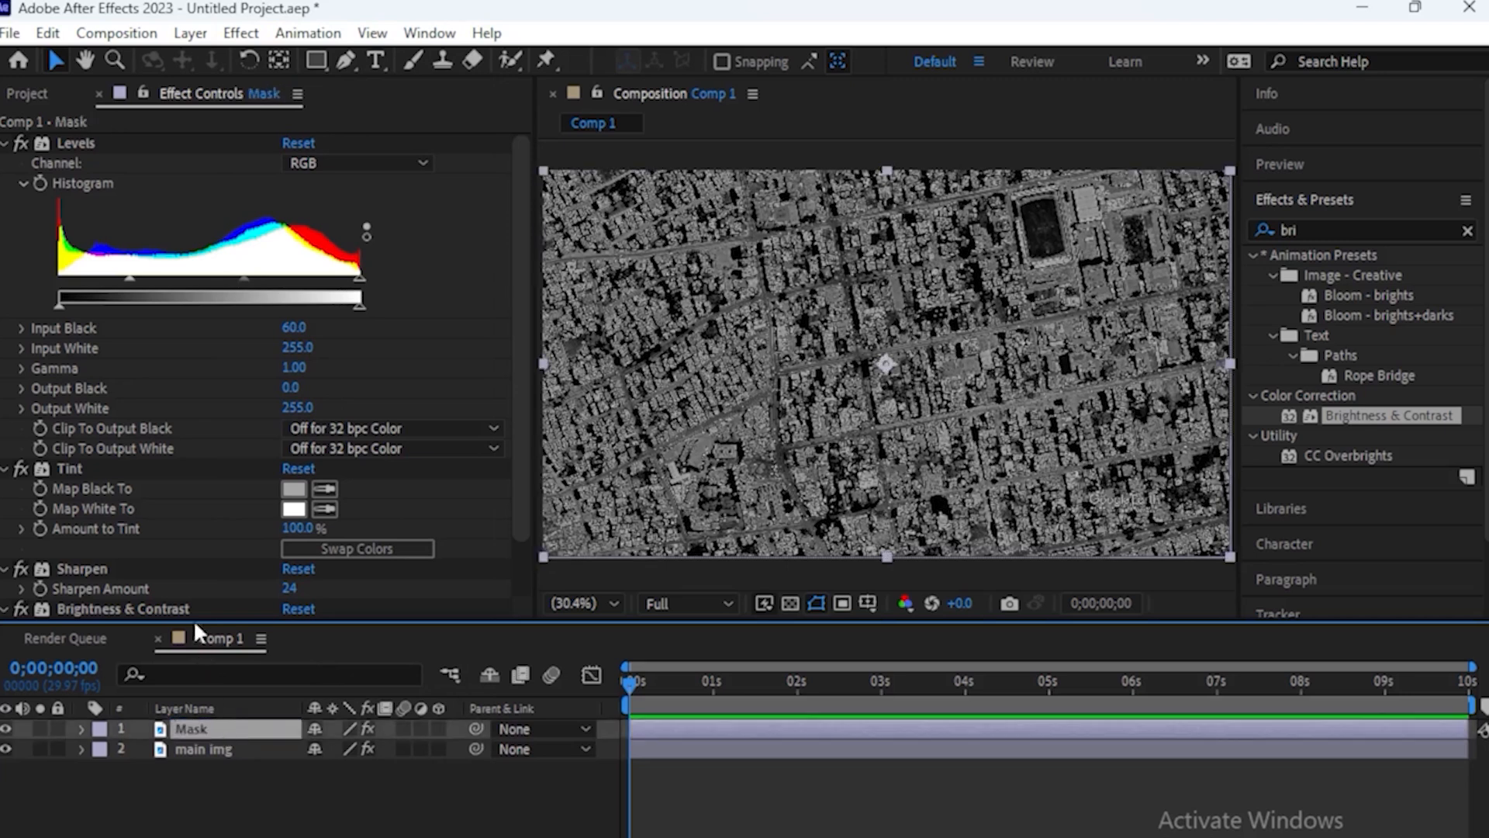
Remove the Levels effect from the Mask layer and set its Tint Map Black To color to golden yellow
click(72, 138)
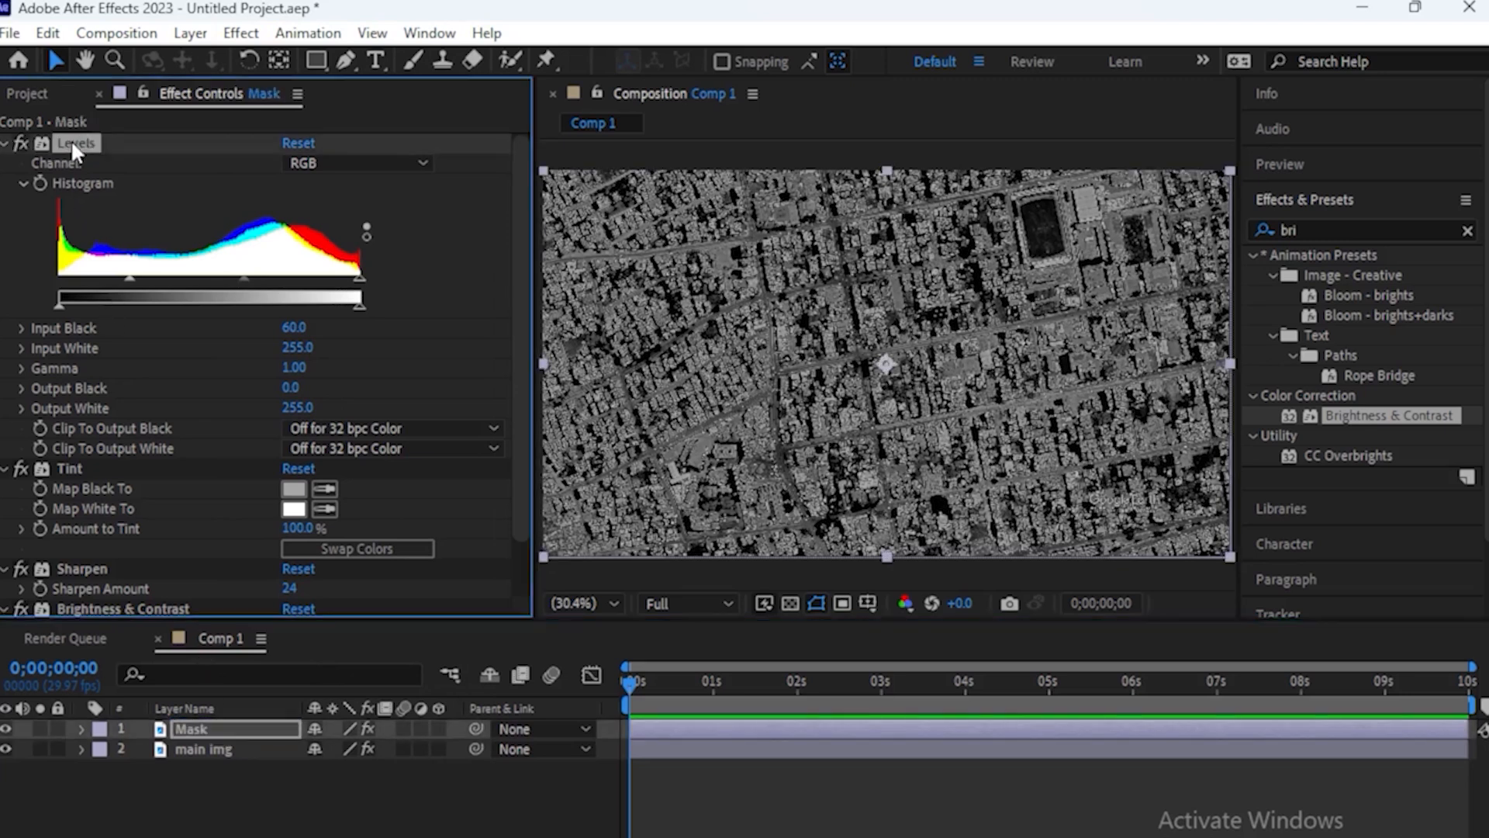
key(Delete)
click(293, 163)
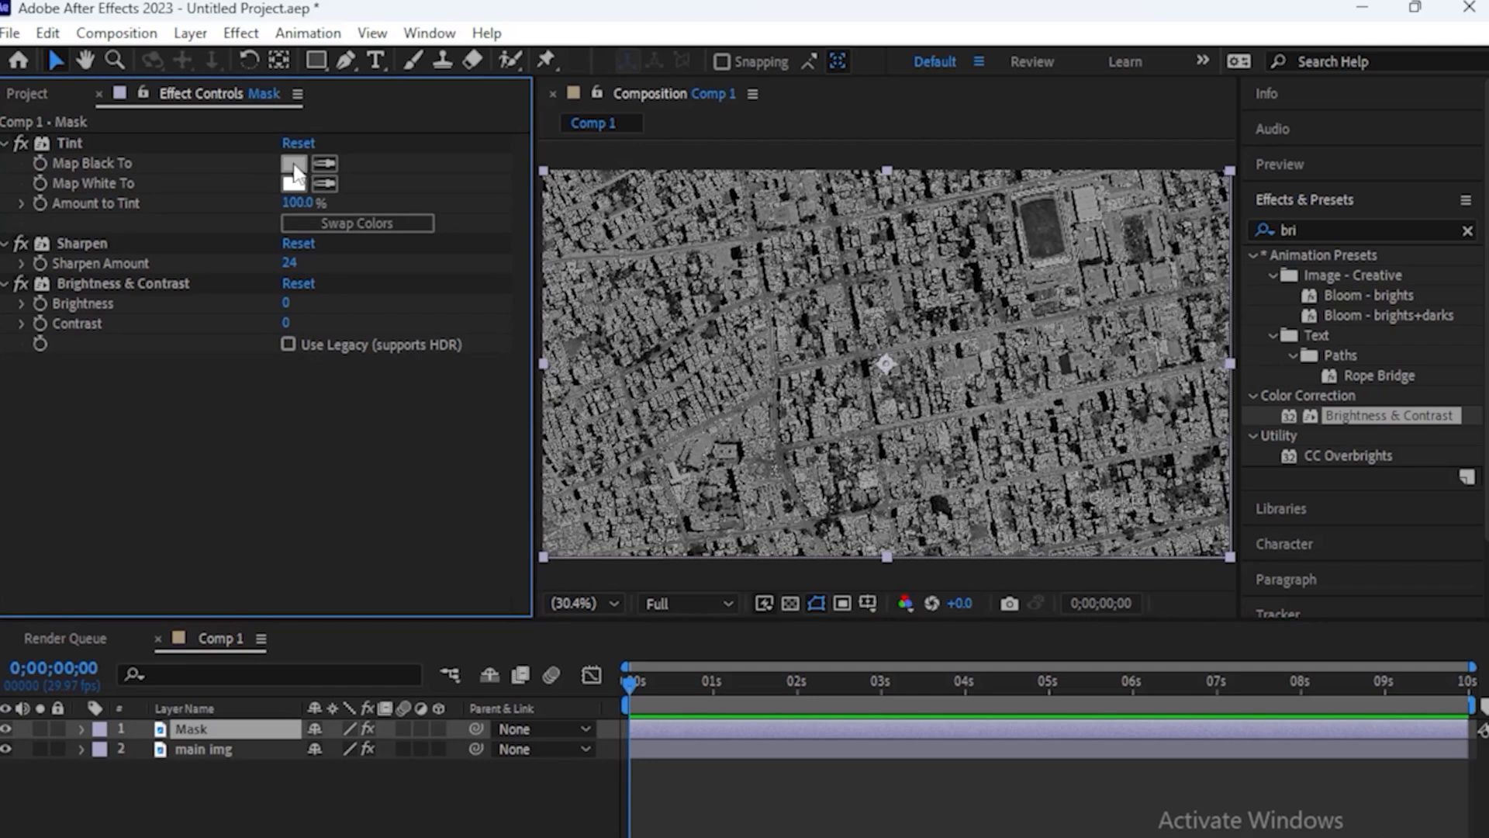
click(882, 837)
drag(832, 644, 1022, 544)
click(882, 837)
click(1043, 617)
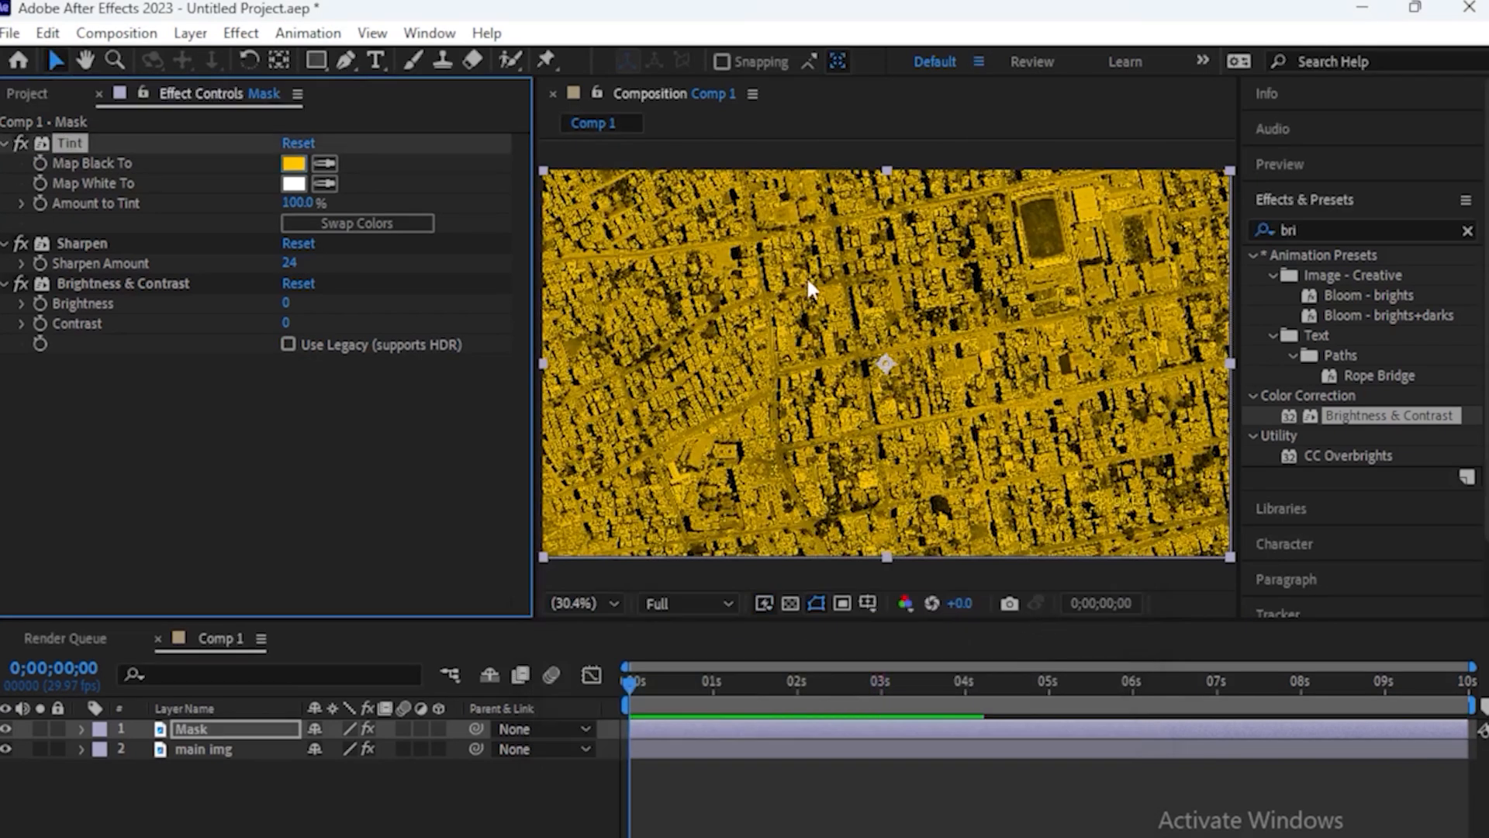
Draw a closed four-point Pen mask on the Mask layer along the roads around the city block just left of the image's center
click(347, 61)
scroll(871, 412, up, 1)
scroll(870, 419, up, 2)
scroll(868, 406, down, 1)
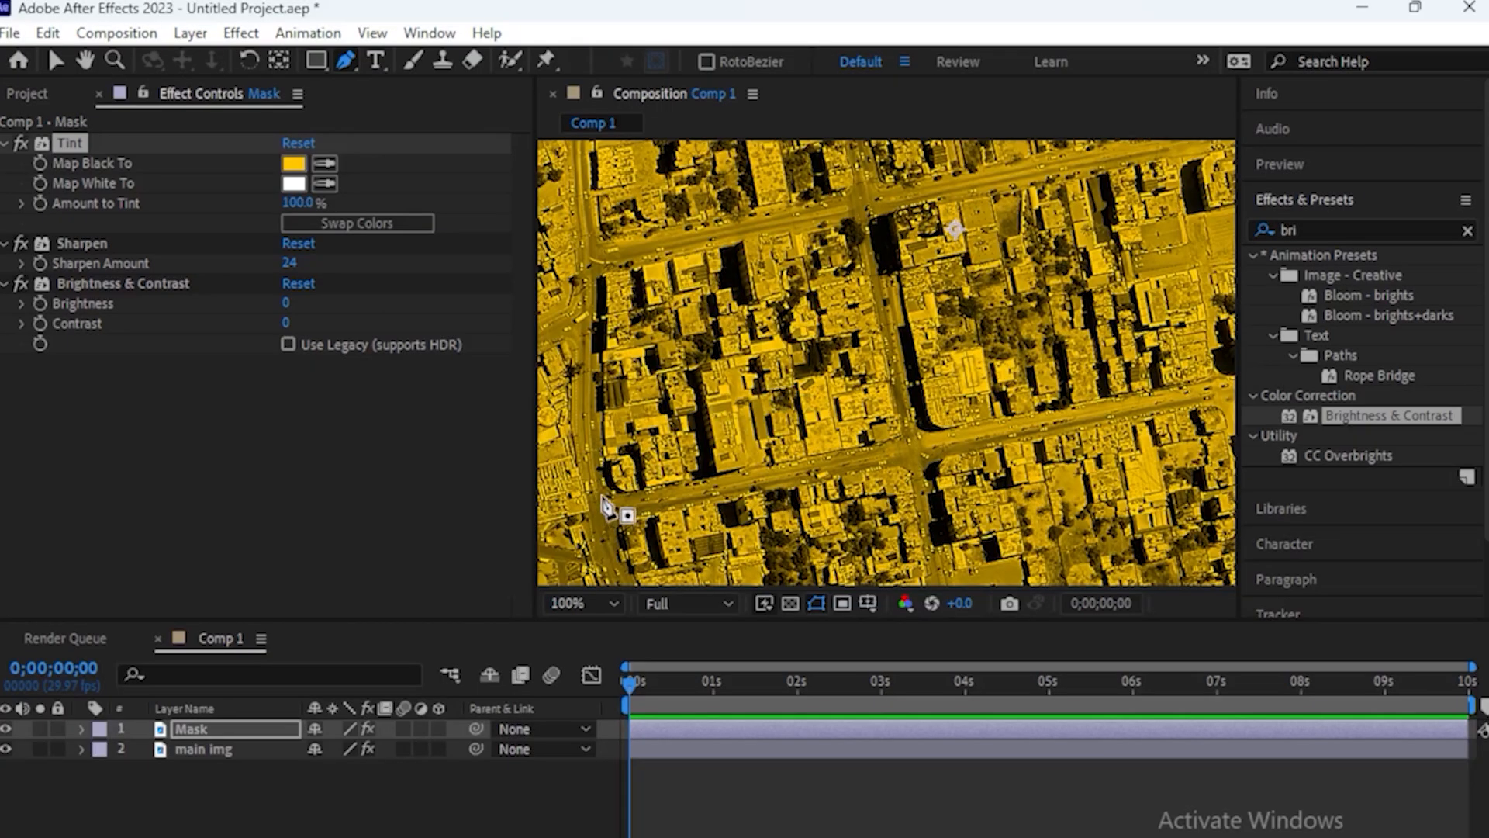
click(597, 502)
click(587, 256)
click(852, 206)
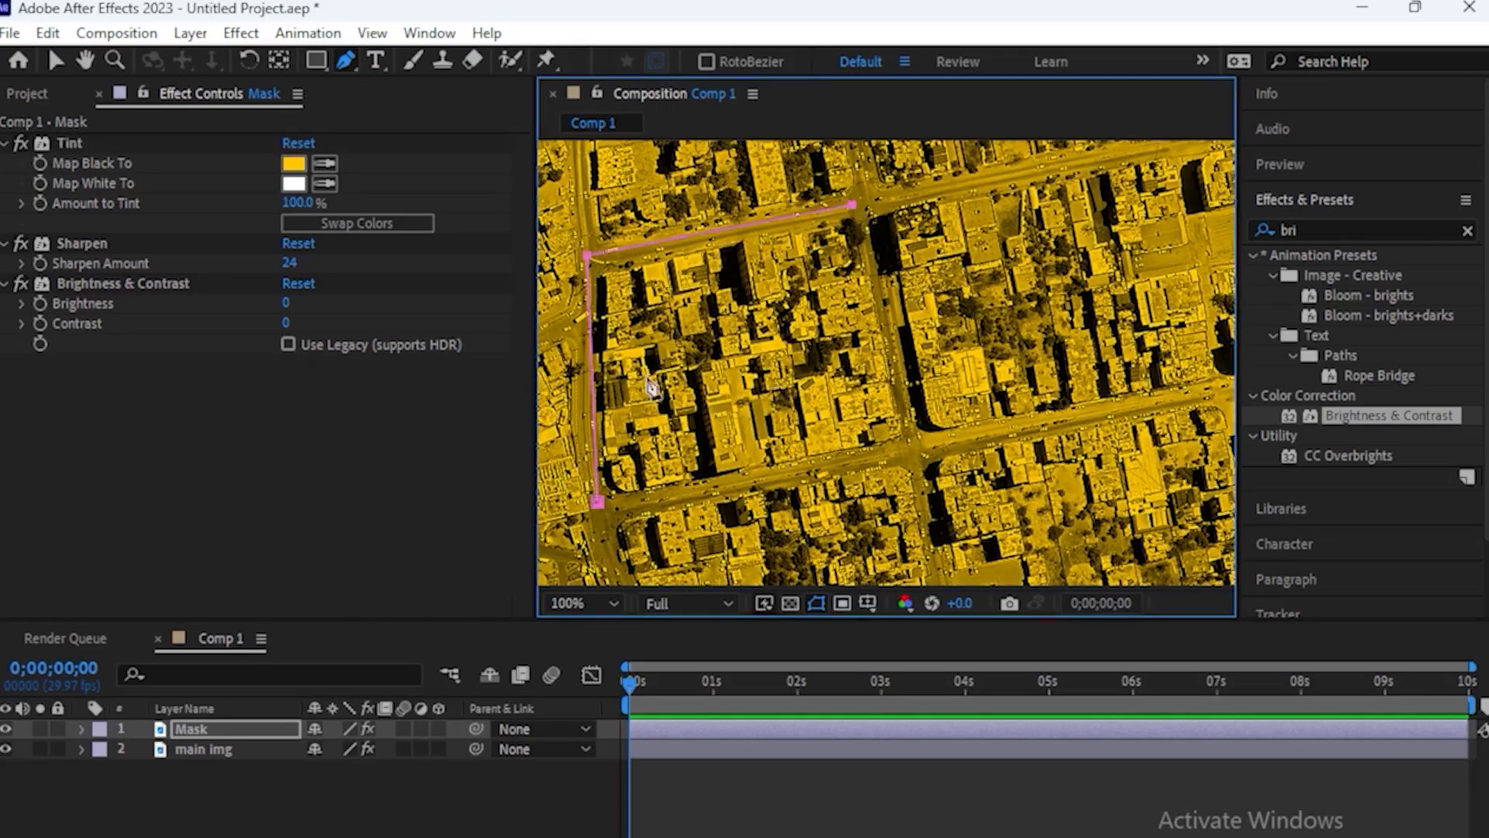
click(904, 442)
key(ctrl+z)
key(ctrl+z)
click(858, 203)
click(884, 450)
click(598, 501)
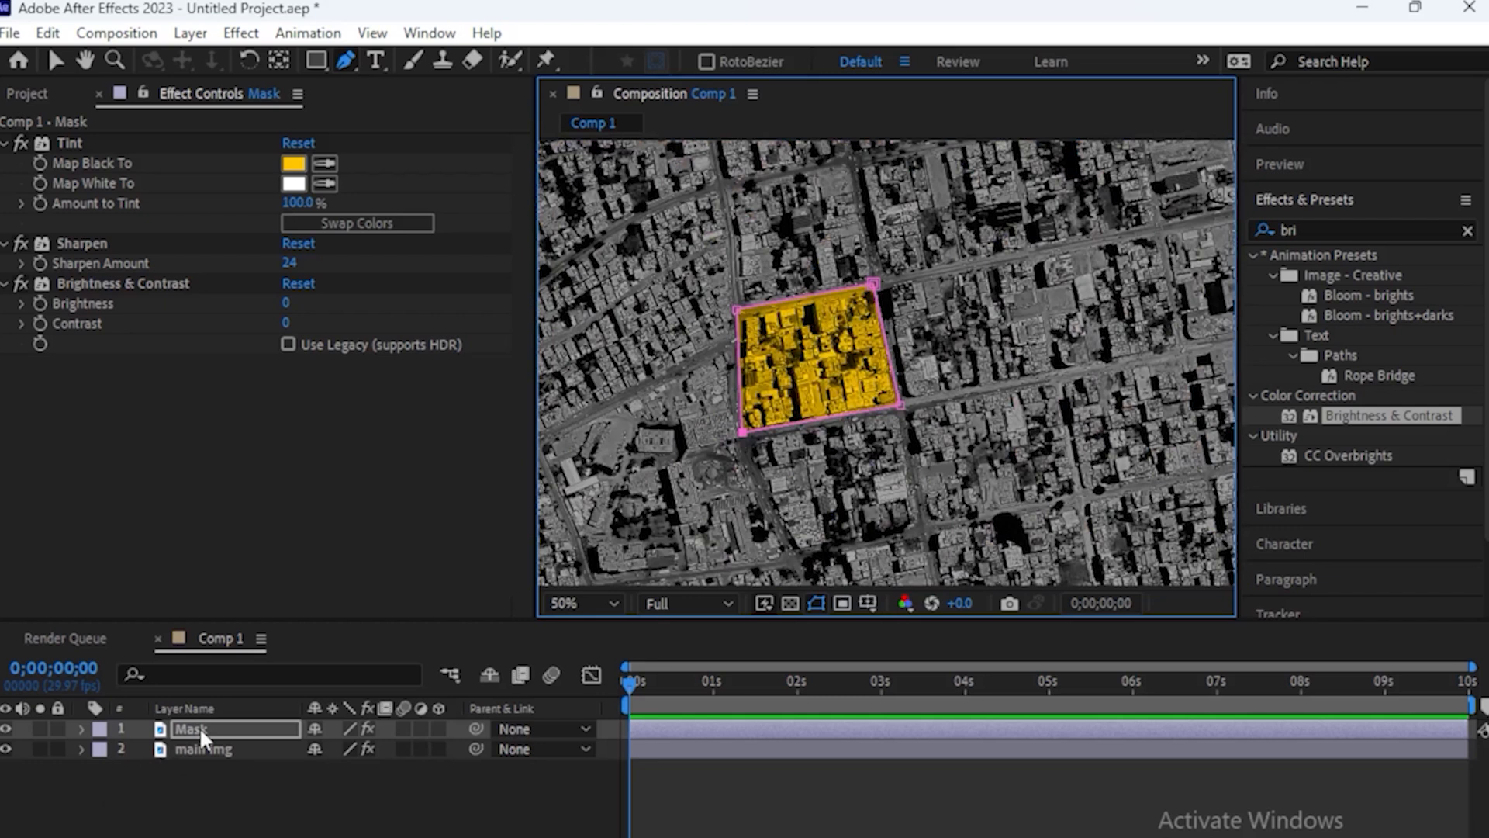
Set the Mask Feather of Mask 1 on the Mask layer to 10 pixels
click(208, 731)
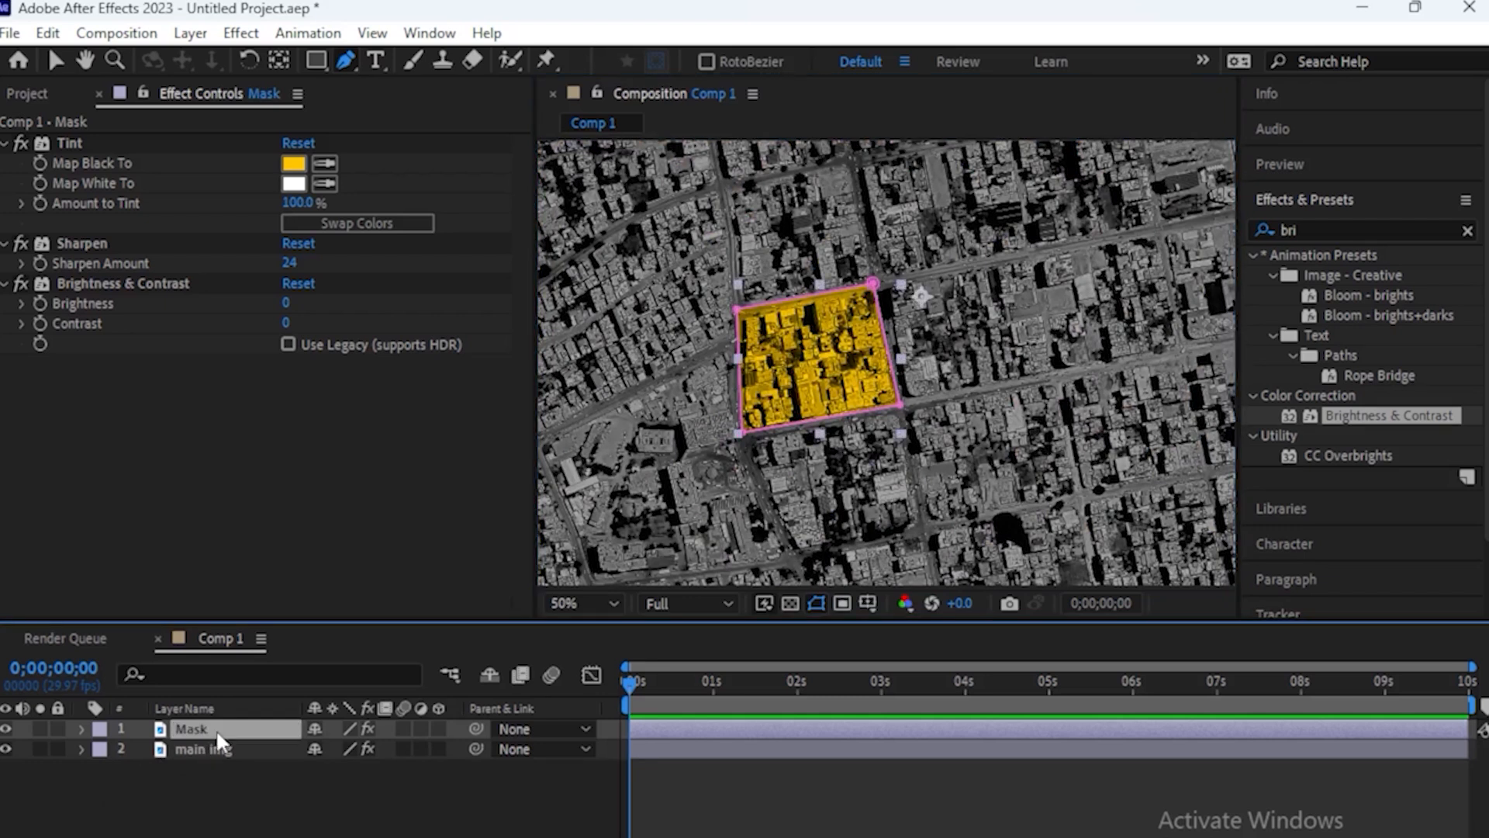
key(m)
key(m)
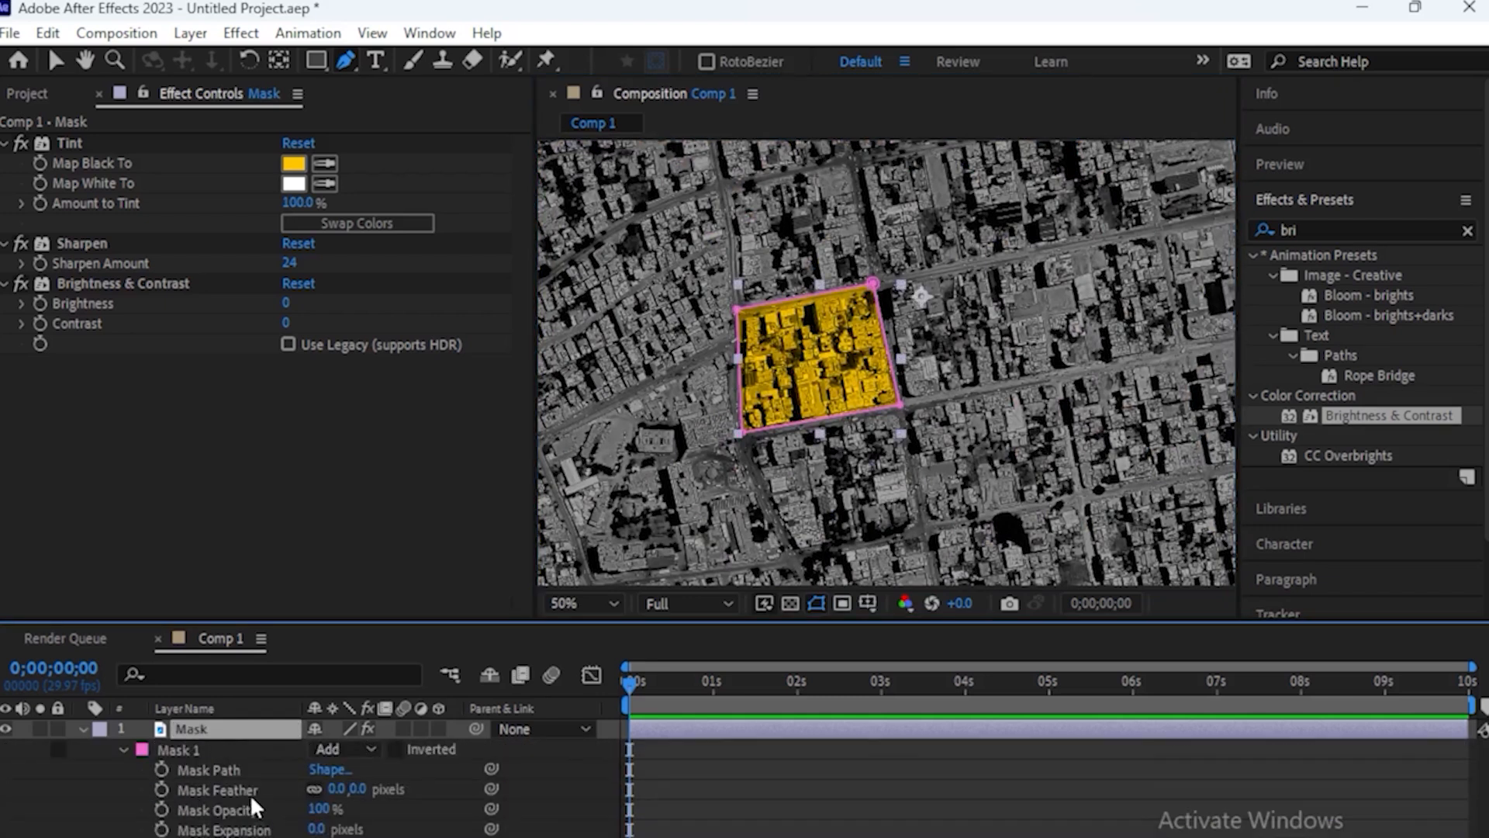
click(336, 789)
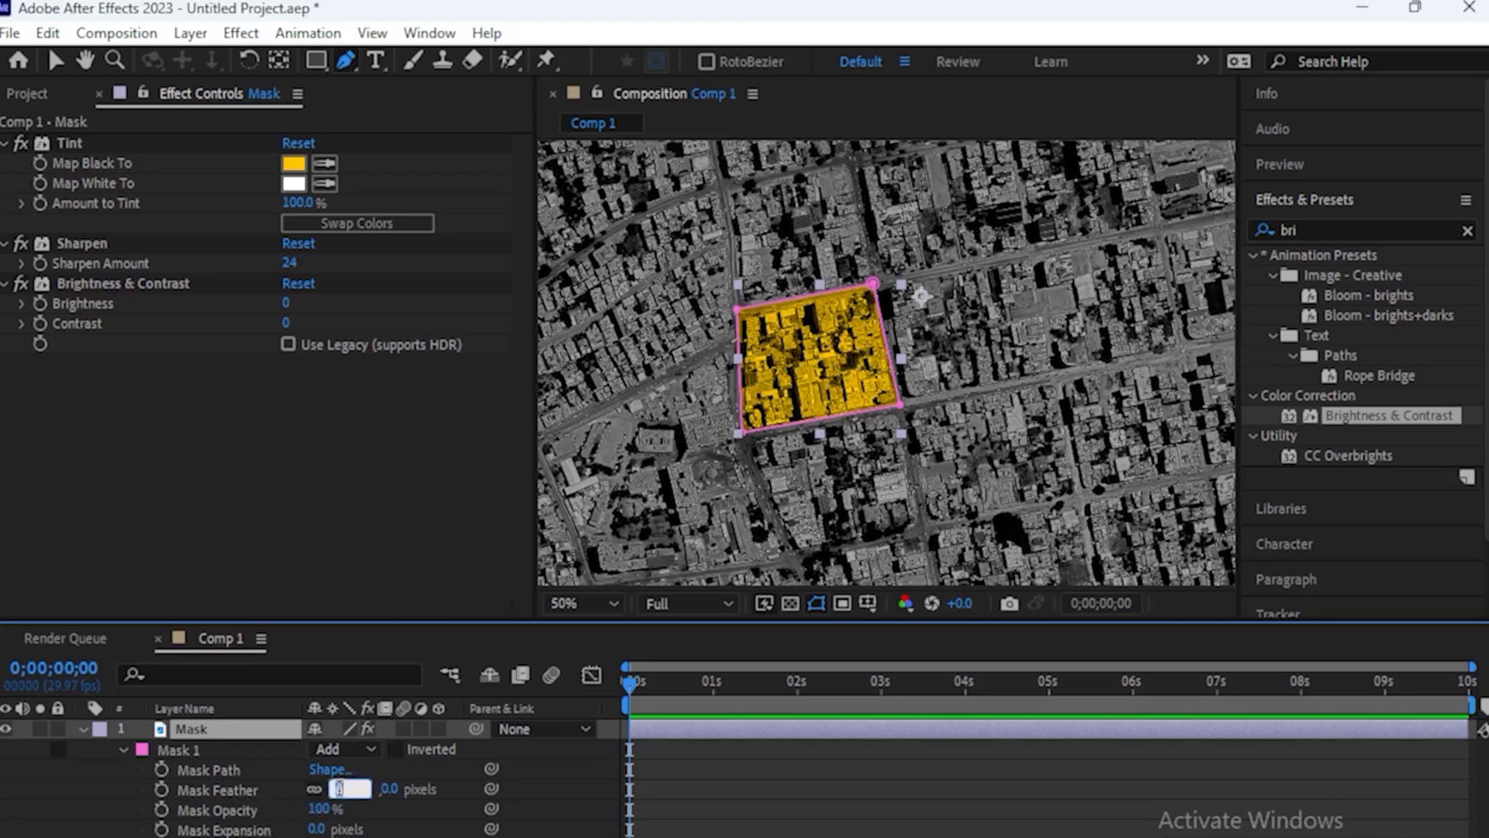
text(10)
key(Return)
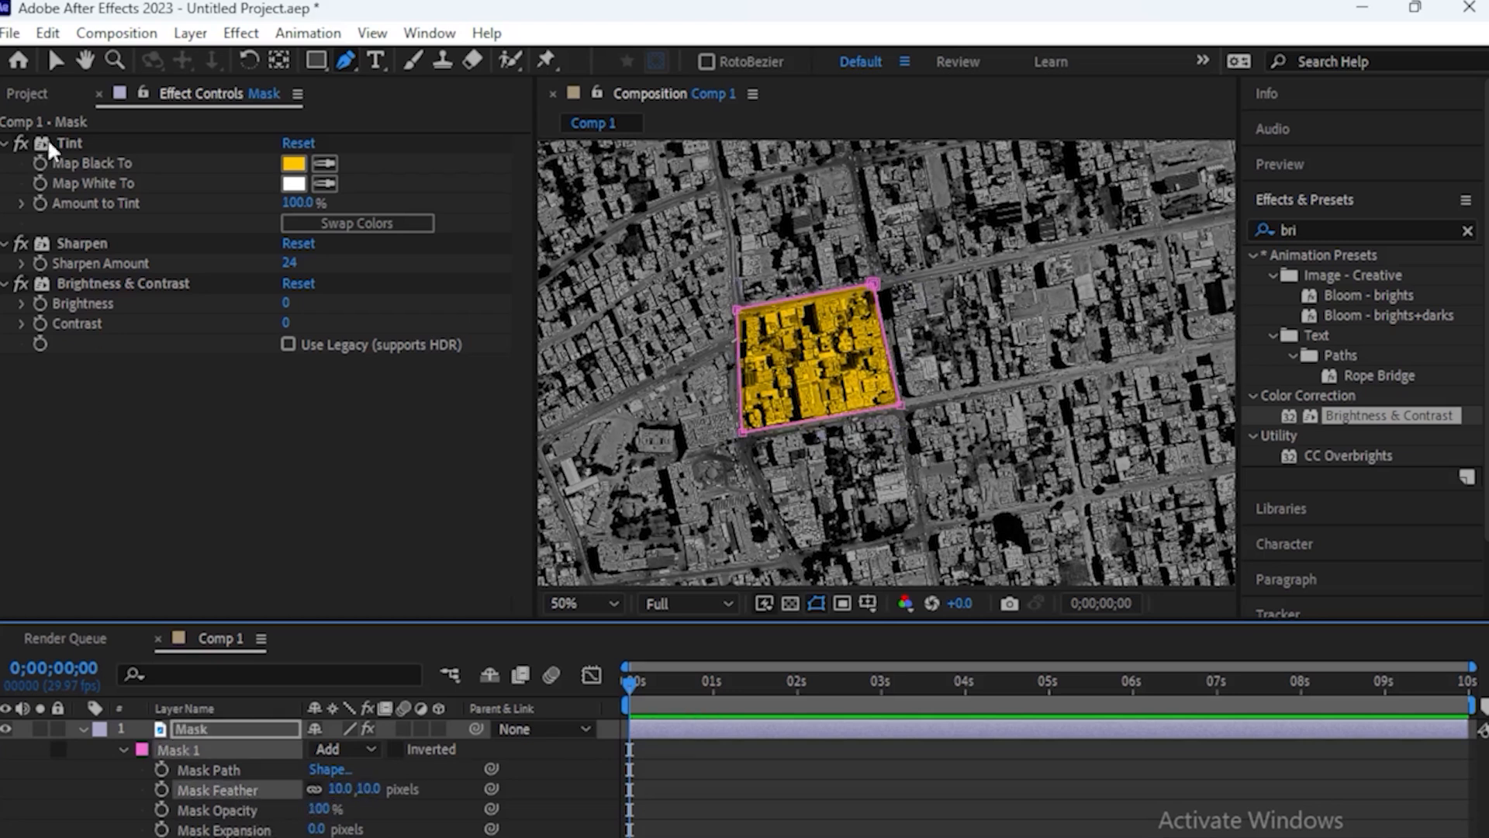
key(v)
click(83, 729)
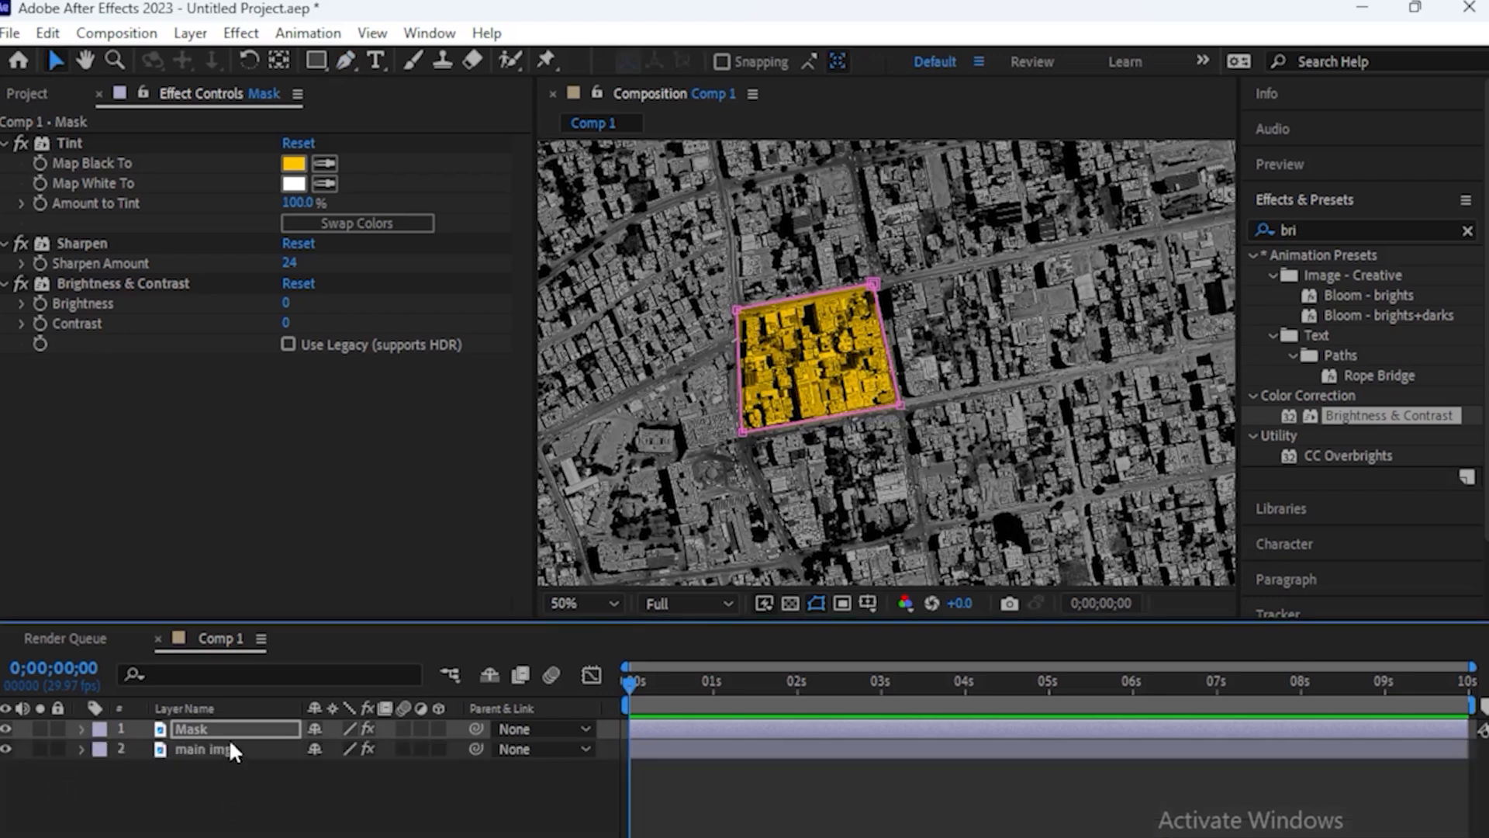
Find the Stroke effect and apply it to the Mask layer
click(225, 730)
click(1335, 231)
text(stroke)
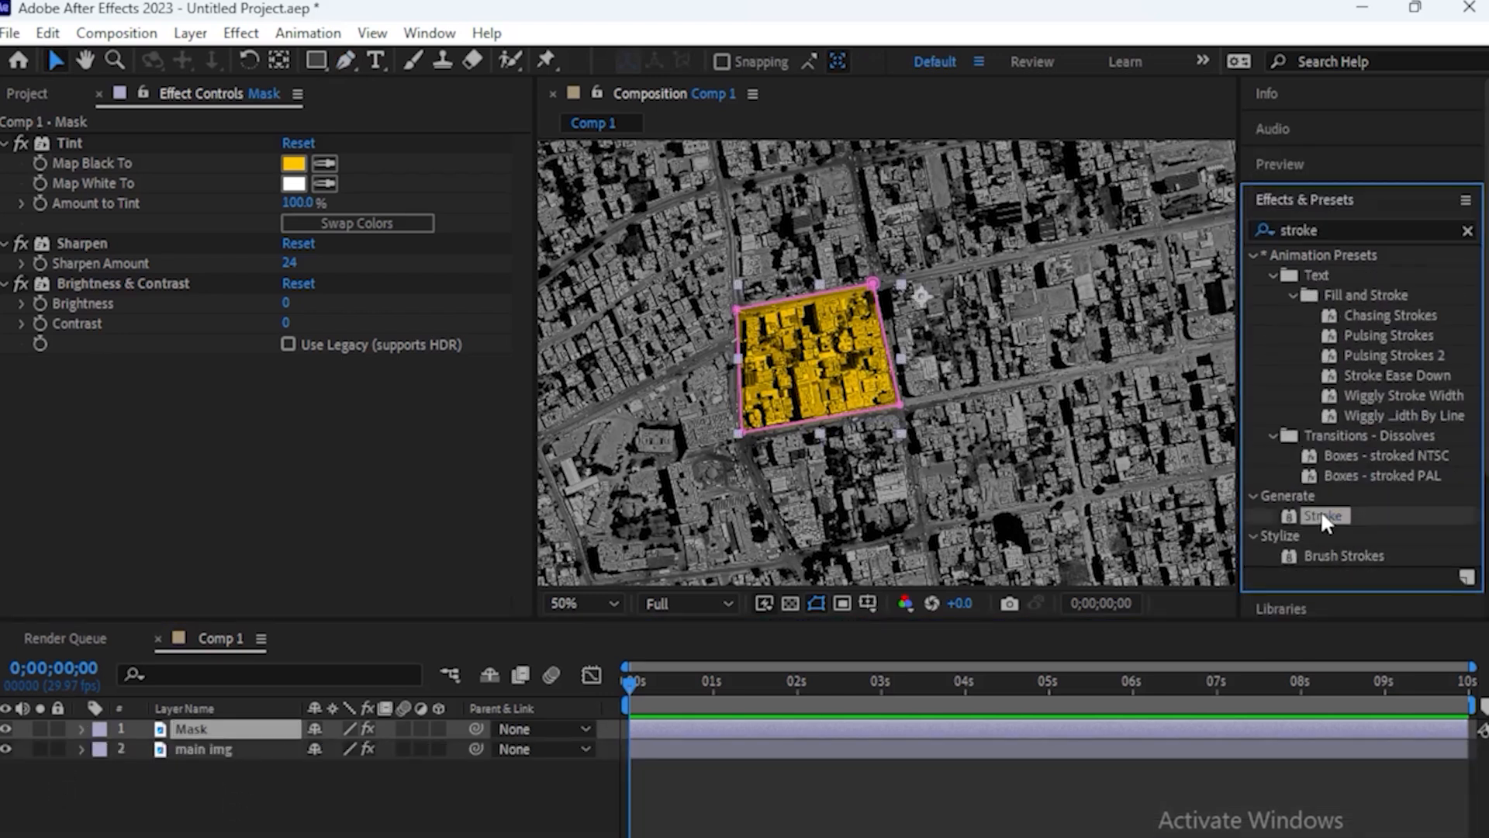
mouse_move(1322, 516)
mouse_down()
mouse_move(591, 672)
mouse_move(828, 351)
mouse_move(821, 363)
mouse_up()
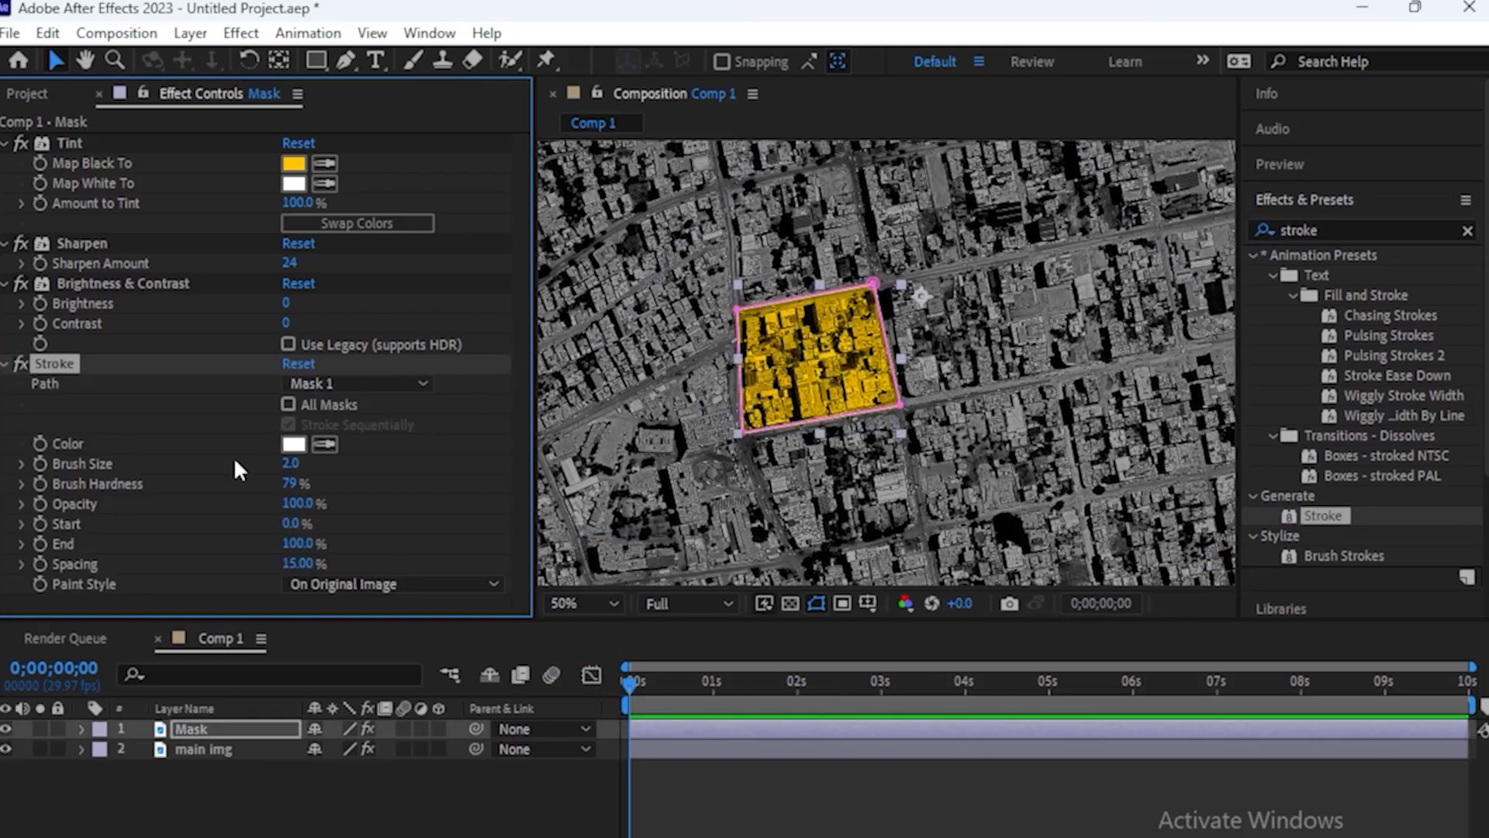
Set the Stroke color to golden yellow (hue 51°, saturation and brightness 100%) and its Brush Hardness to 100%
click(324, 444)
click(294, 167)
click(296, 444)
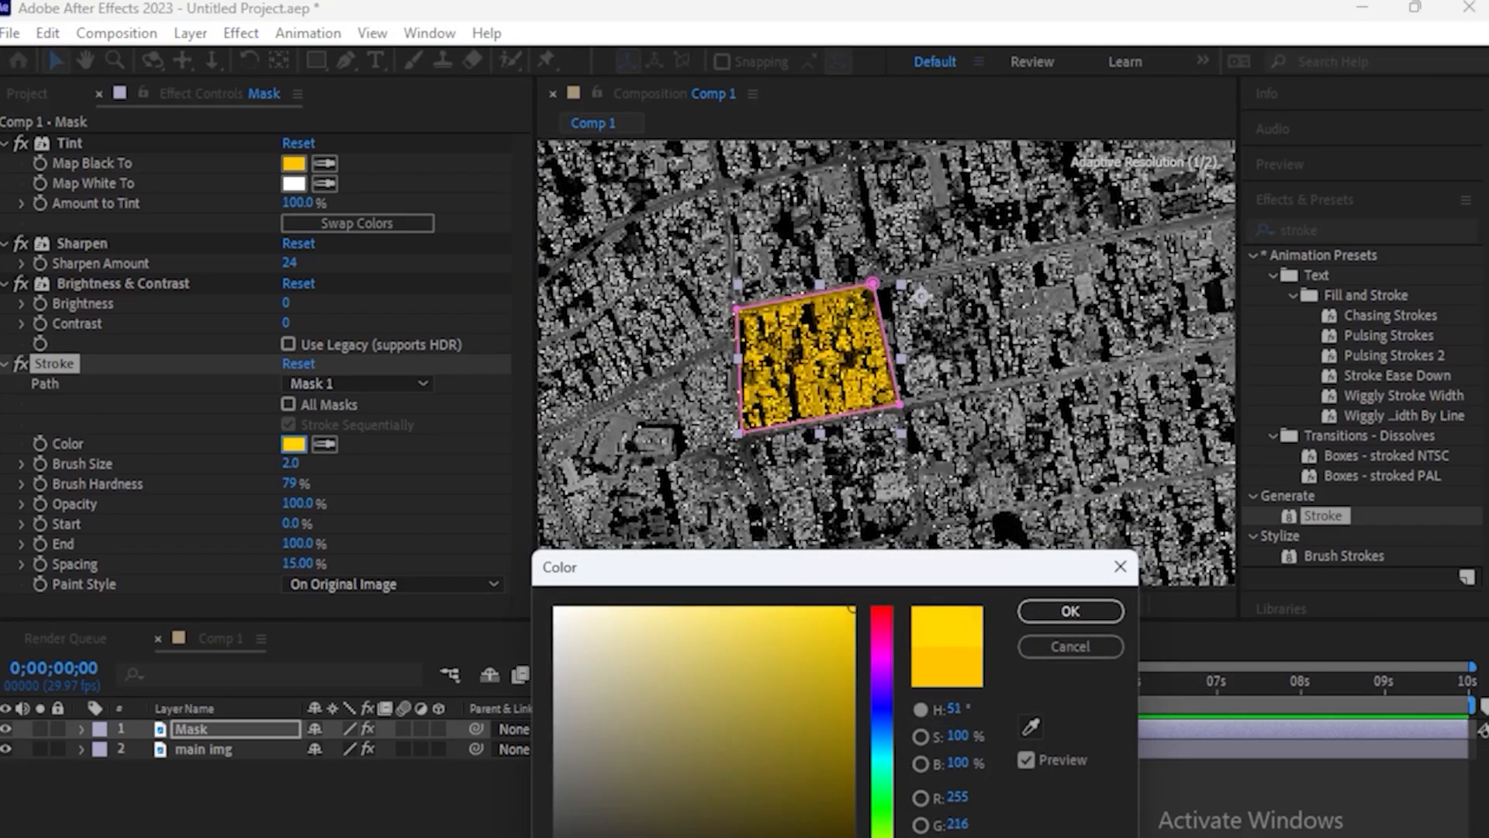
click(1070, 611)
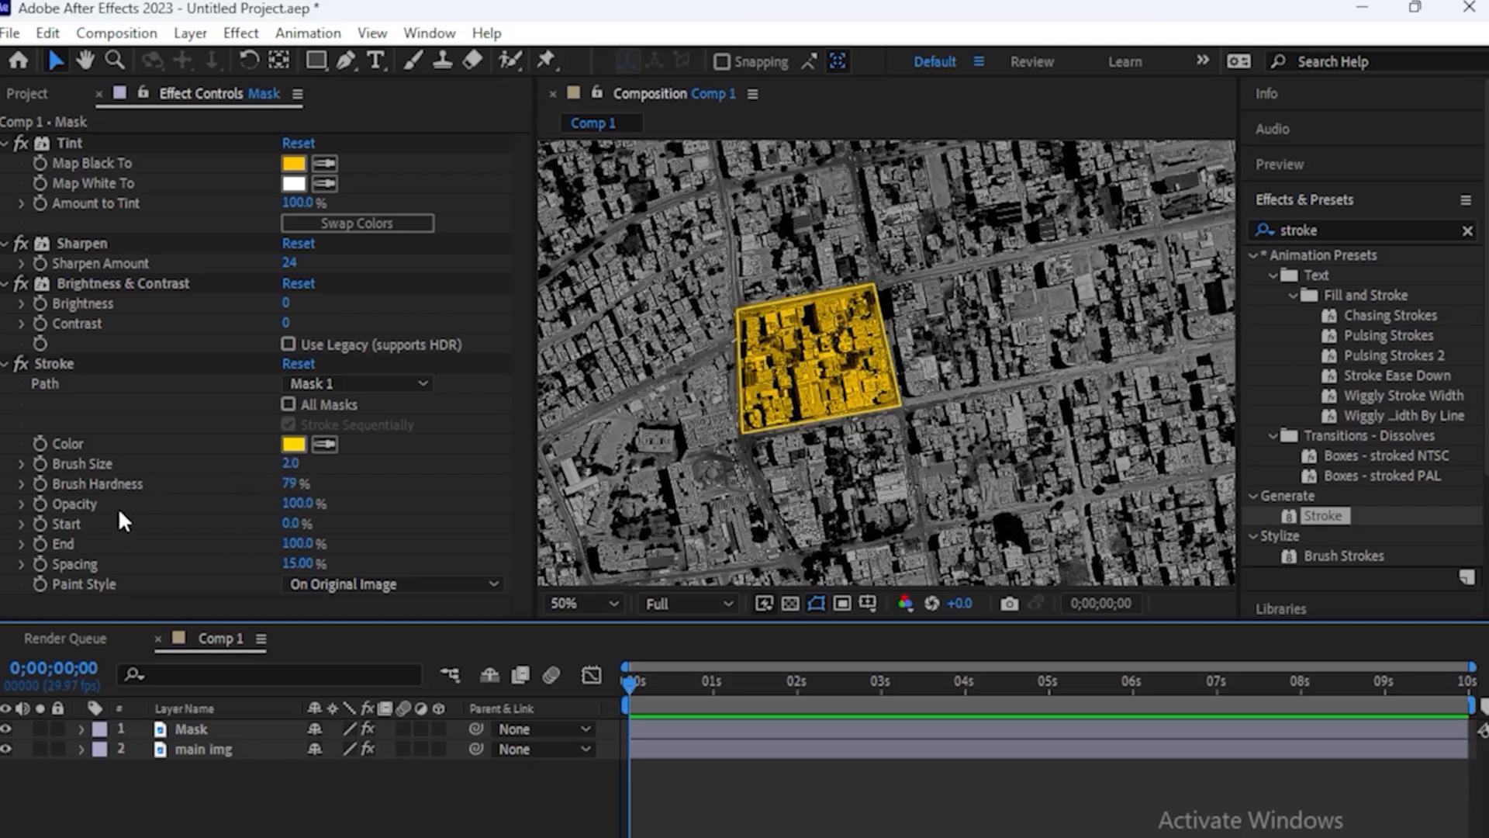
drag(293, 489, 597, 484)
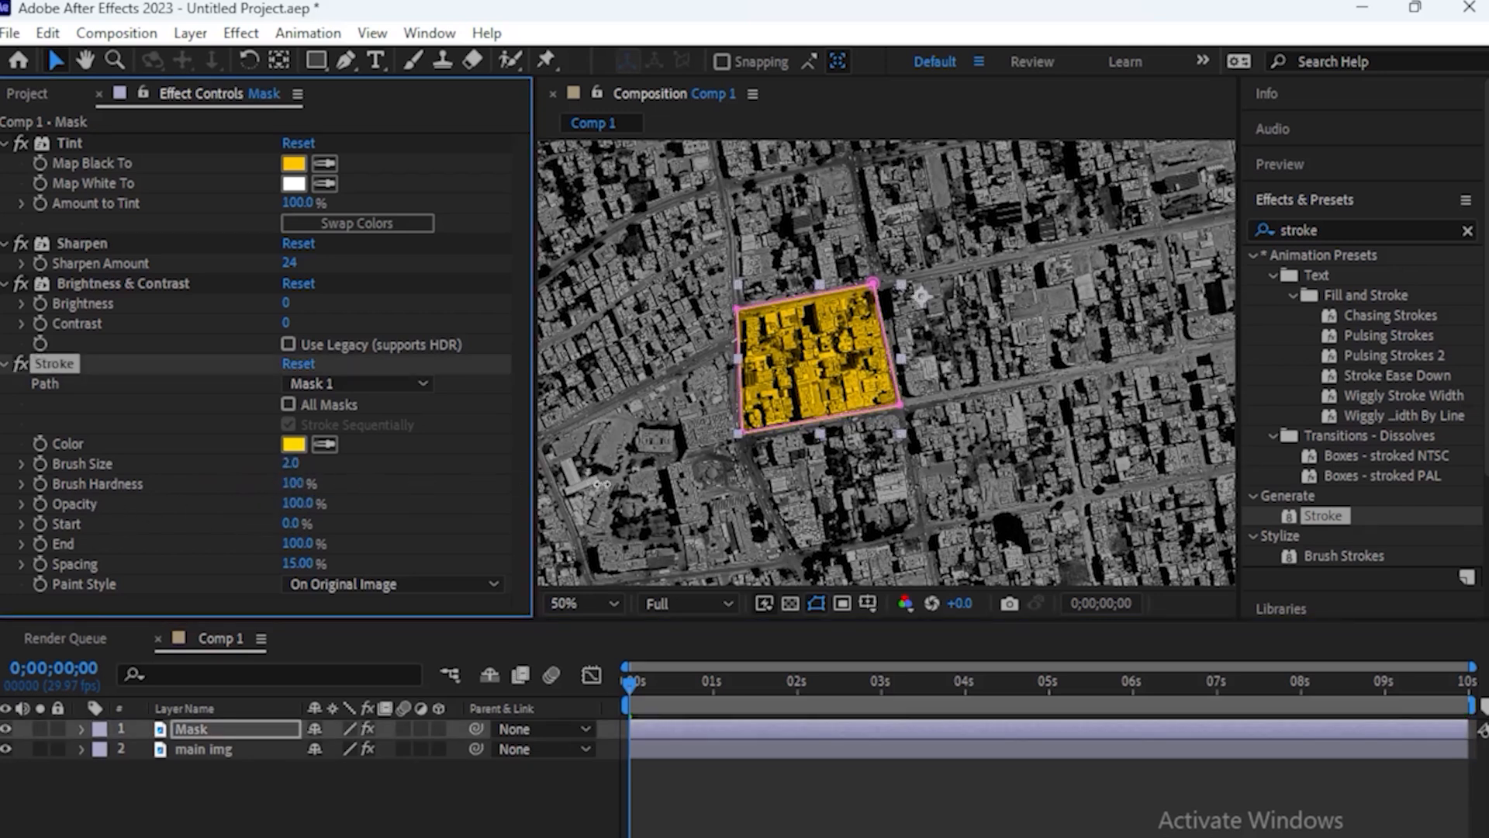
Keyframe the Stroke End from 0% at about 3 seconds to 100% at 4 seconds and preview the animation
click(882, 682)
drag(880, 685, 965, 685)
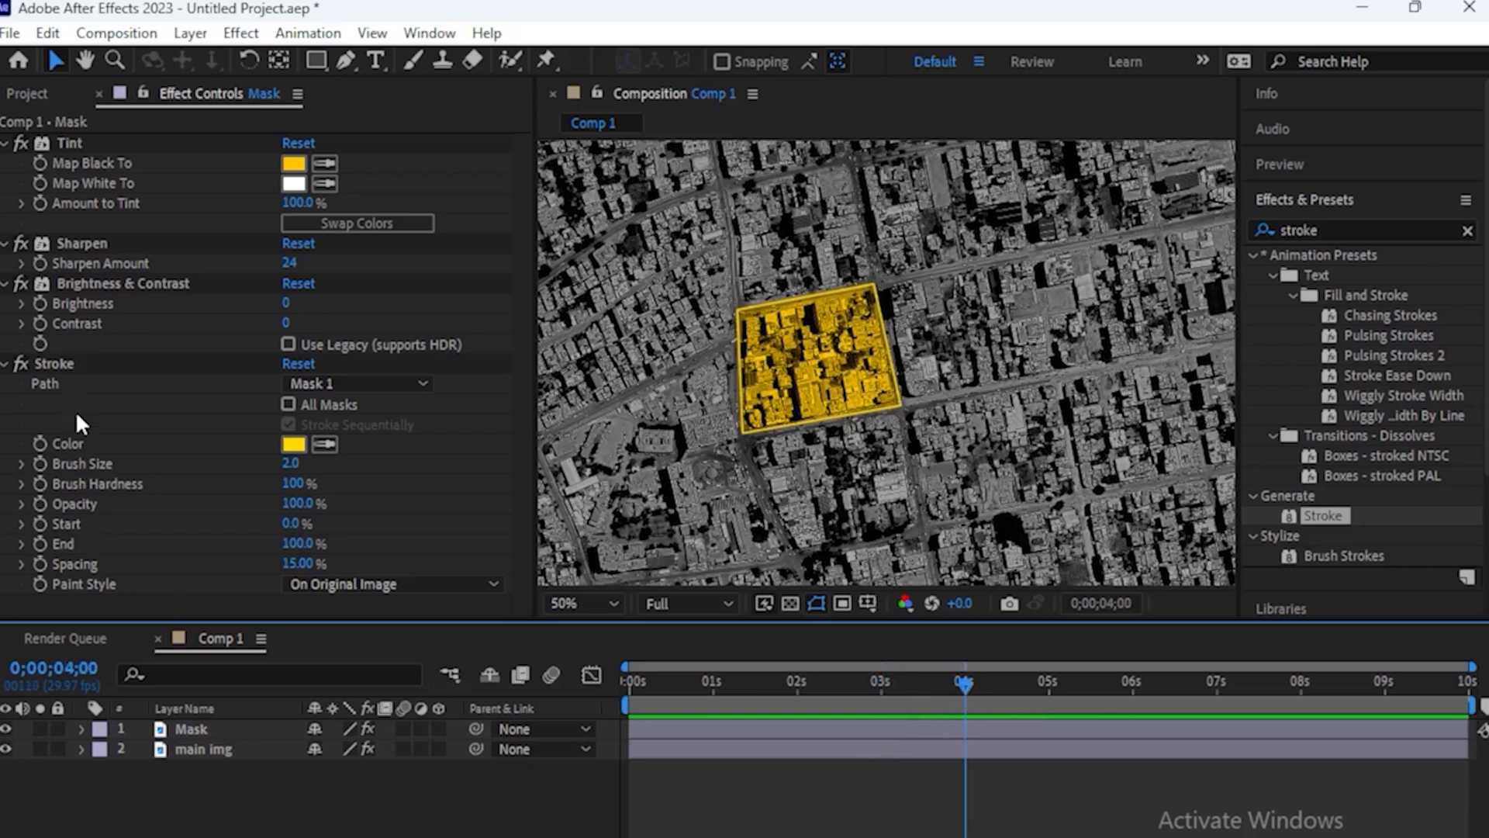
click(39, 542)
drag(961, 682, 875, 682)
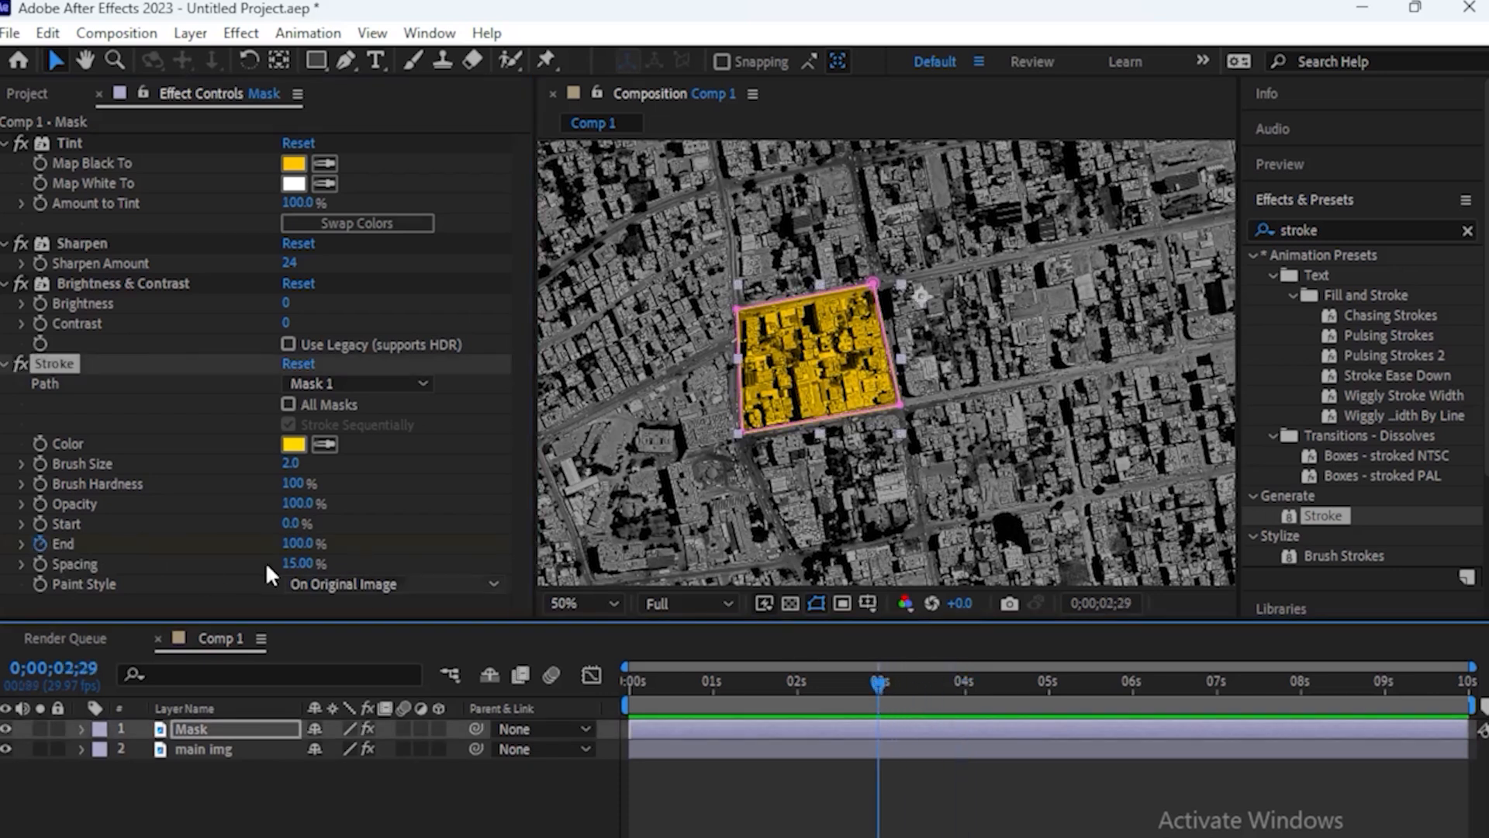
drag(296, 545, 2, 545)
click(772, 804)
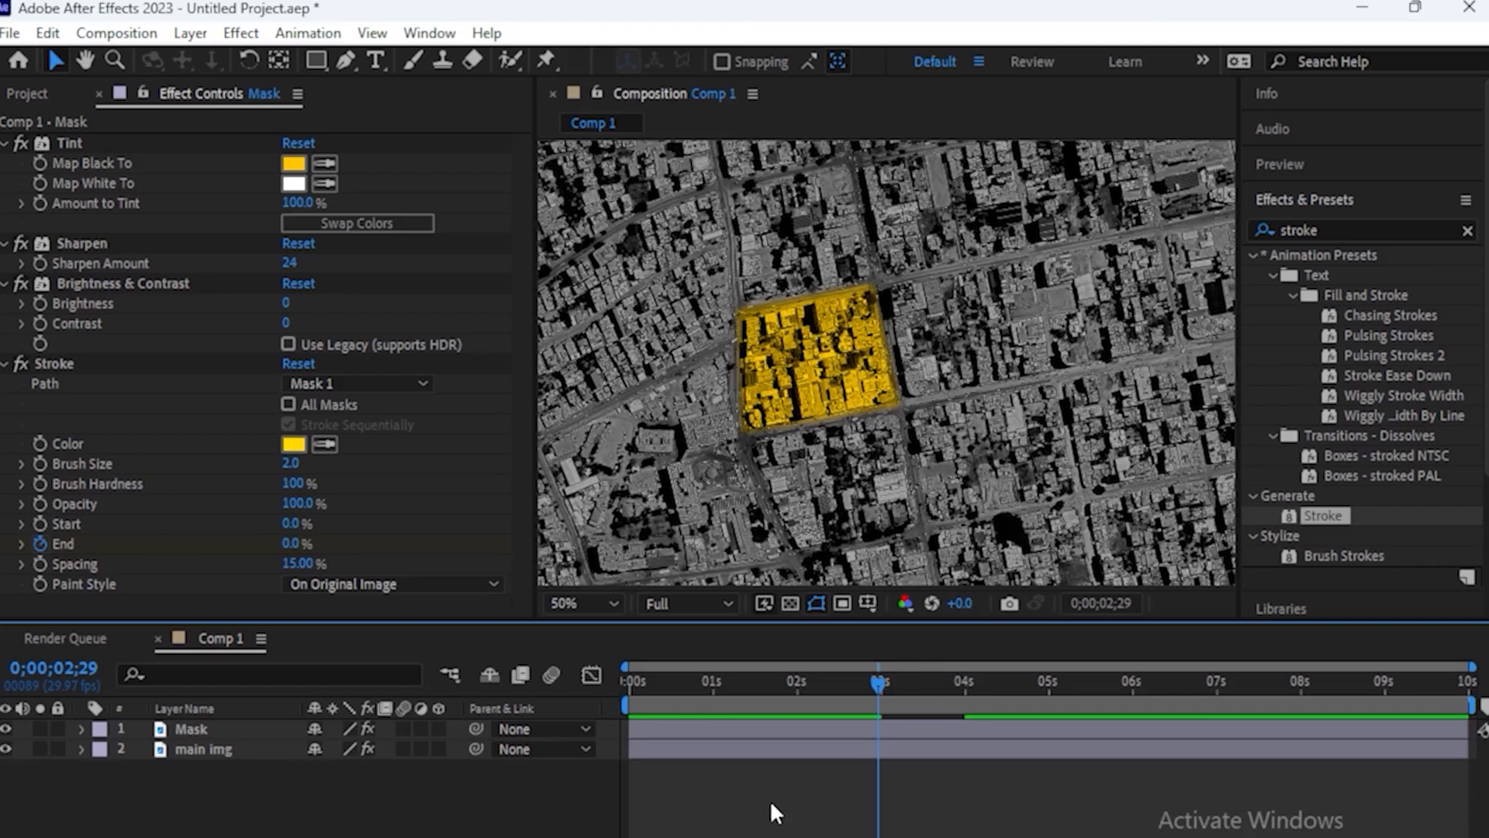
key(space)
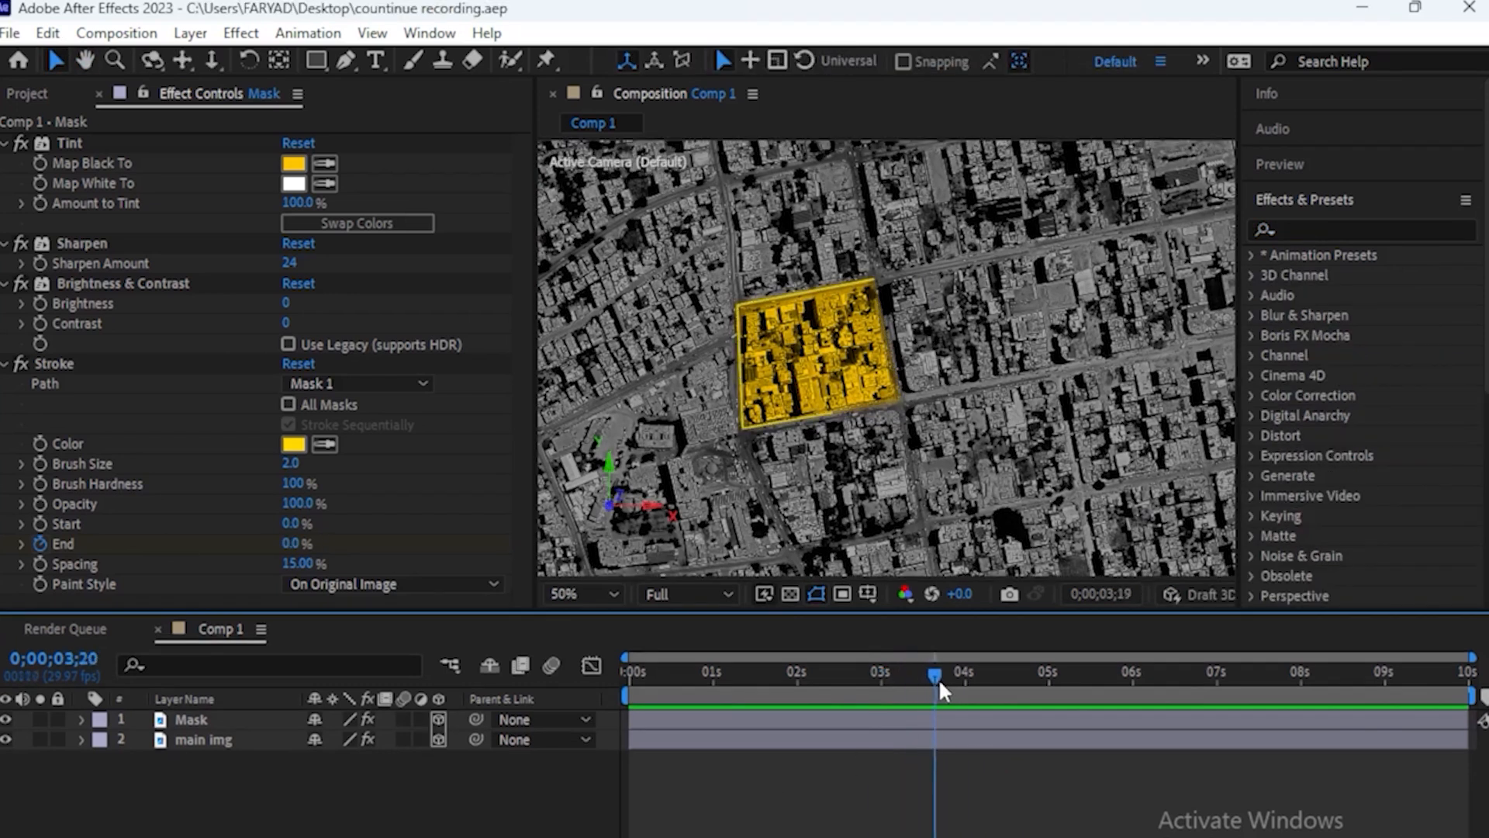
Reveal the Mask layer's keyframes and apply Easy Ease to both Stroke End keyframes
mouse_move(938, 678)
mouse_down()
mouse_move(979, 678)
mouse_move(966, 686)
mouse_up()
click(843, 717)
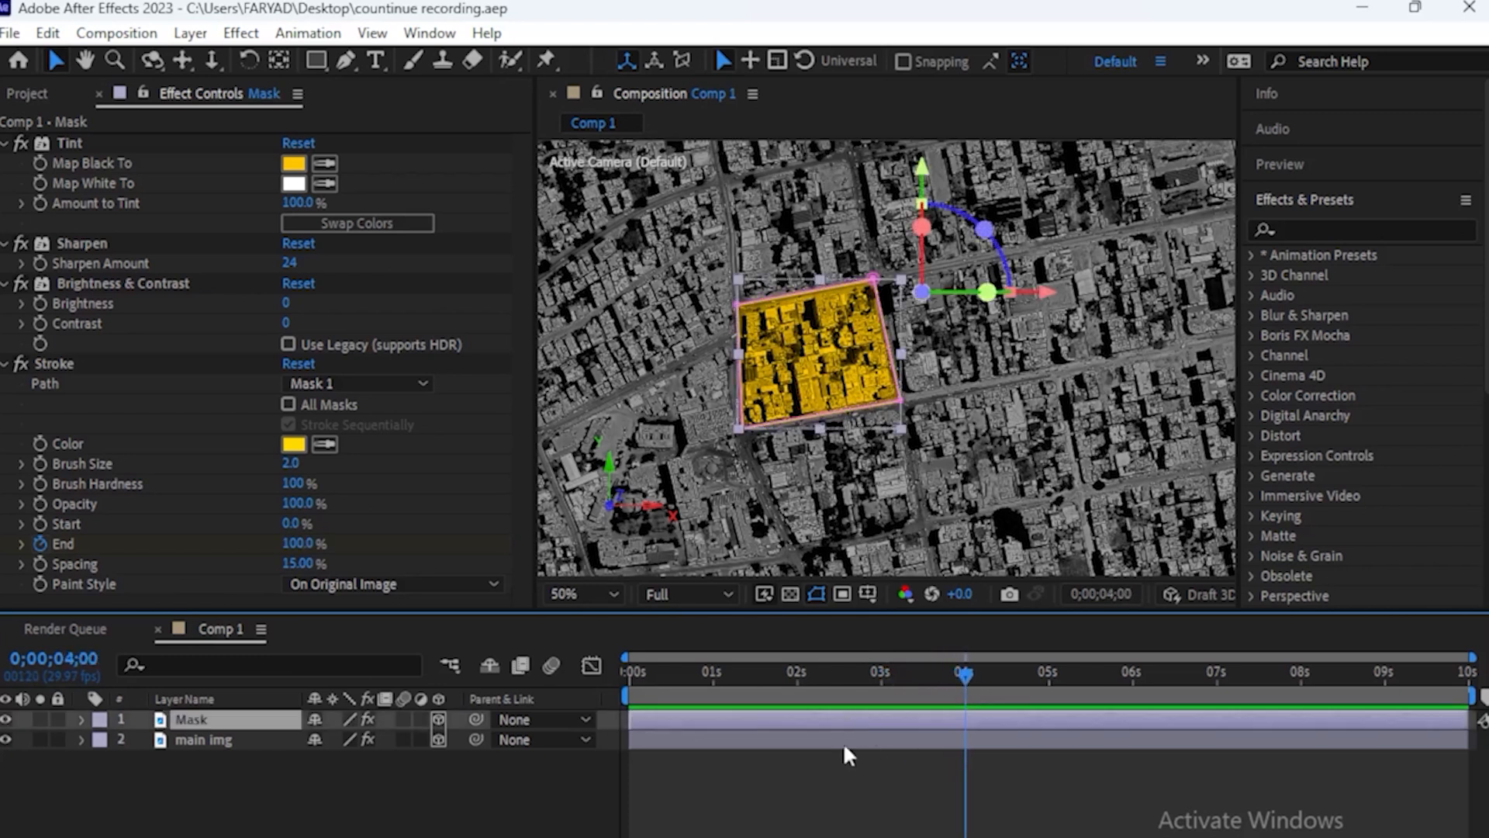
key(u)
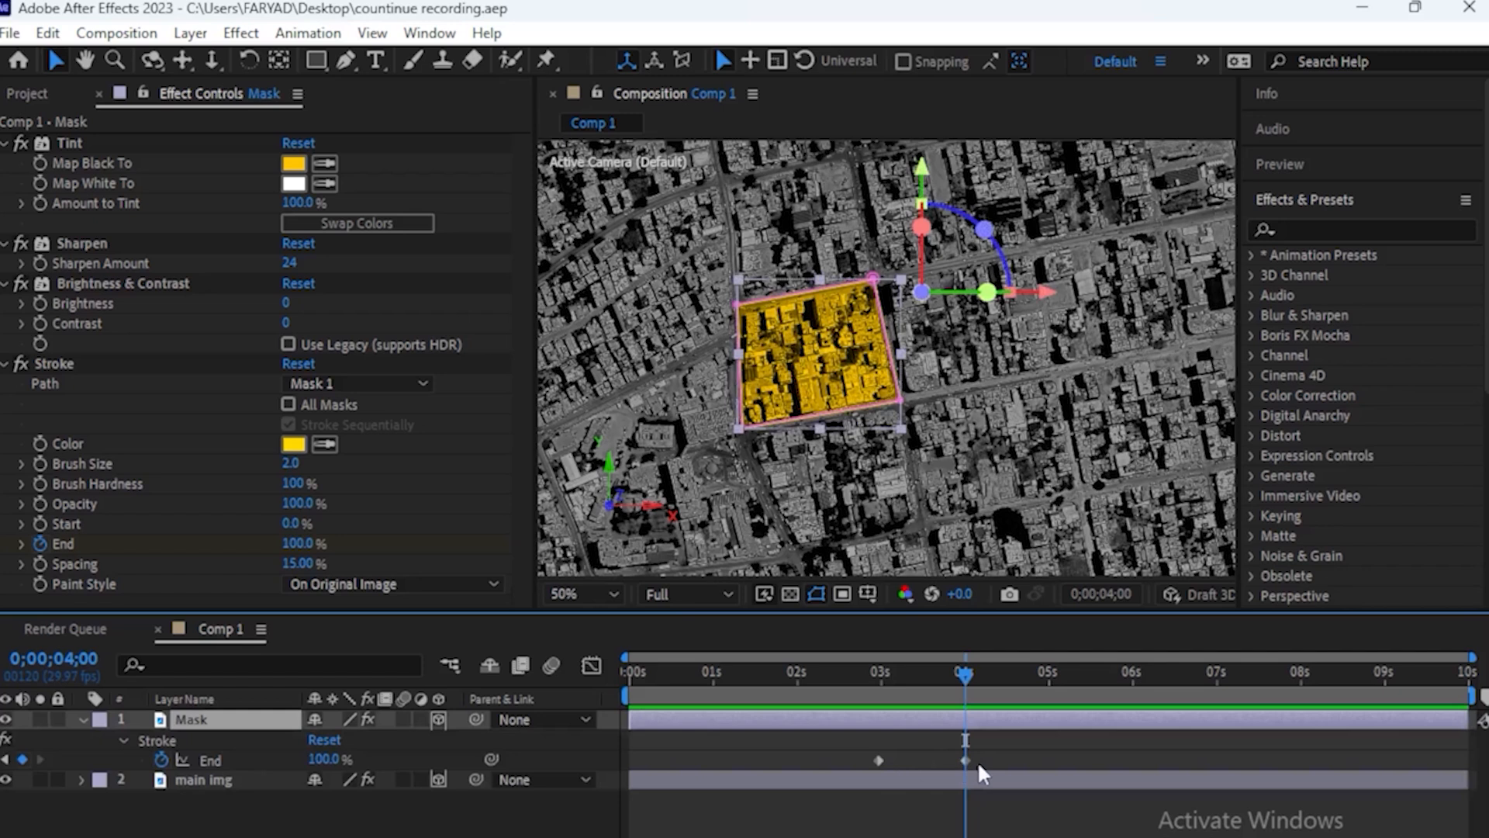
drag(1002, 753, 862, 766)
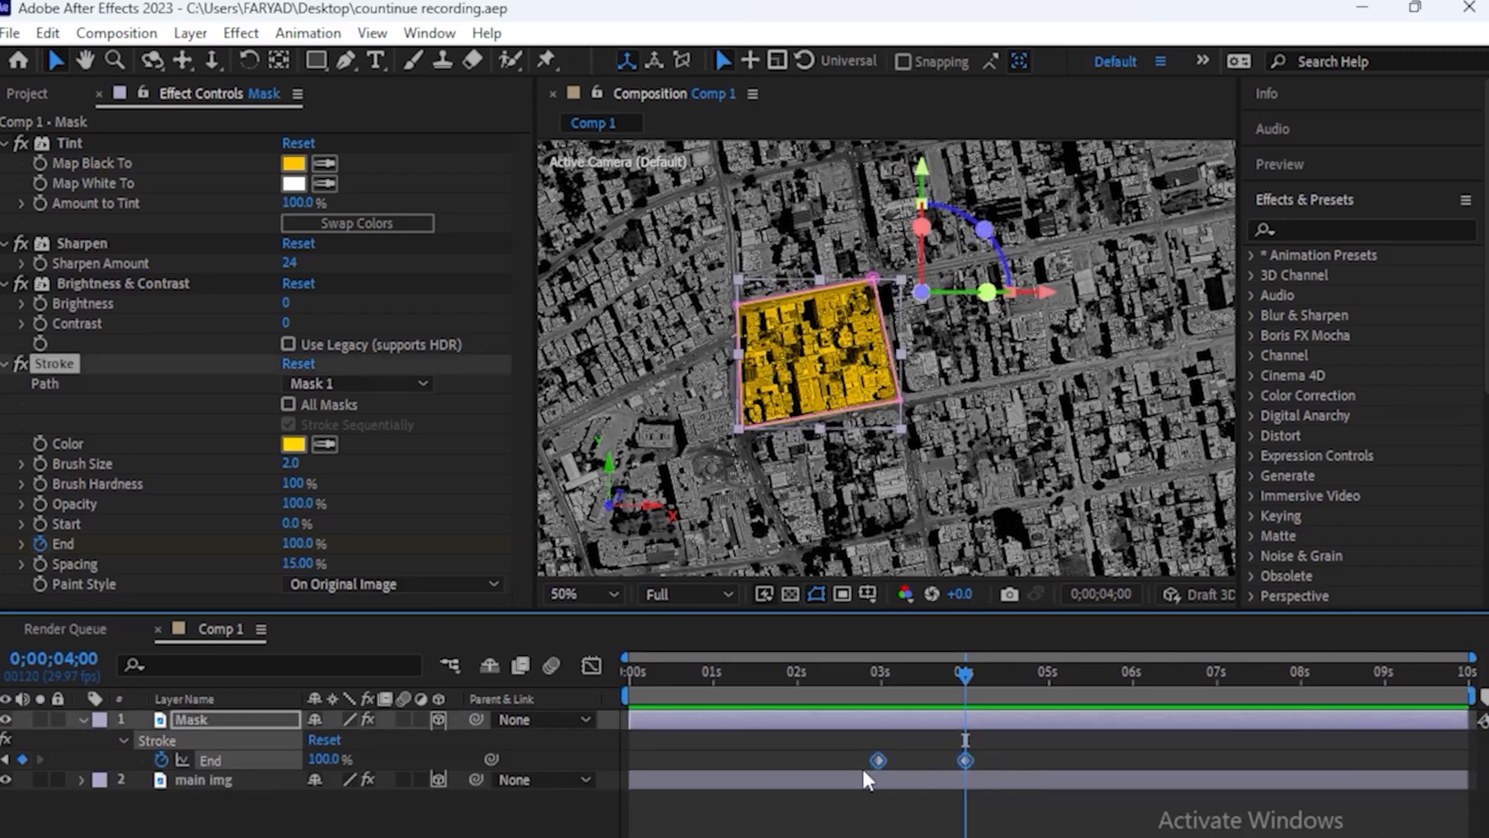
key(F9)
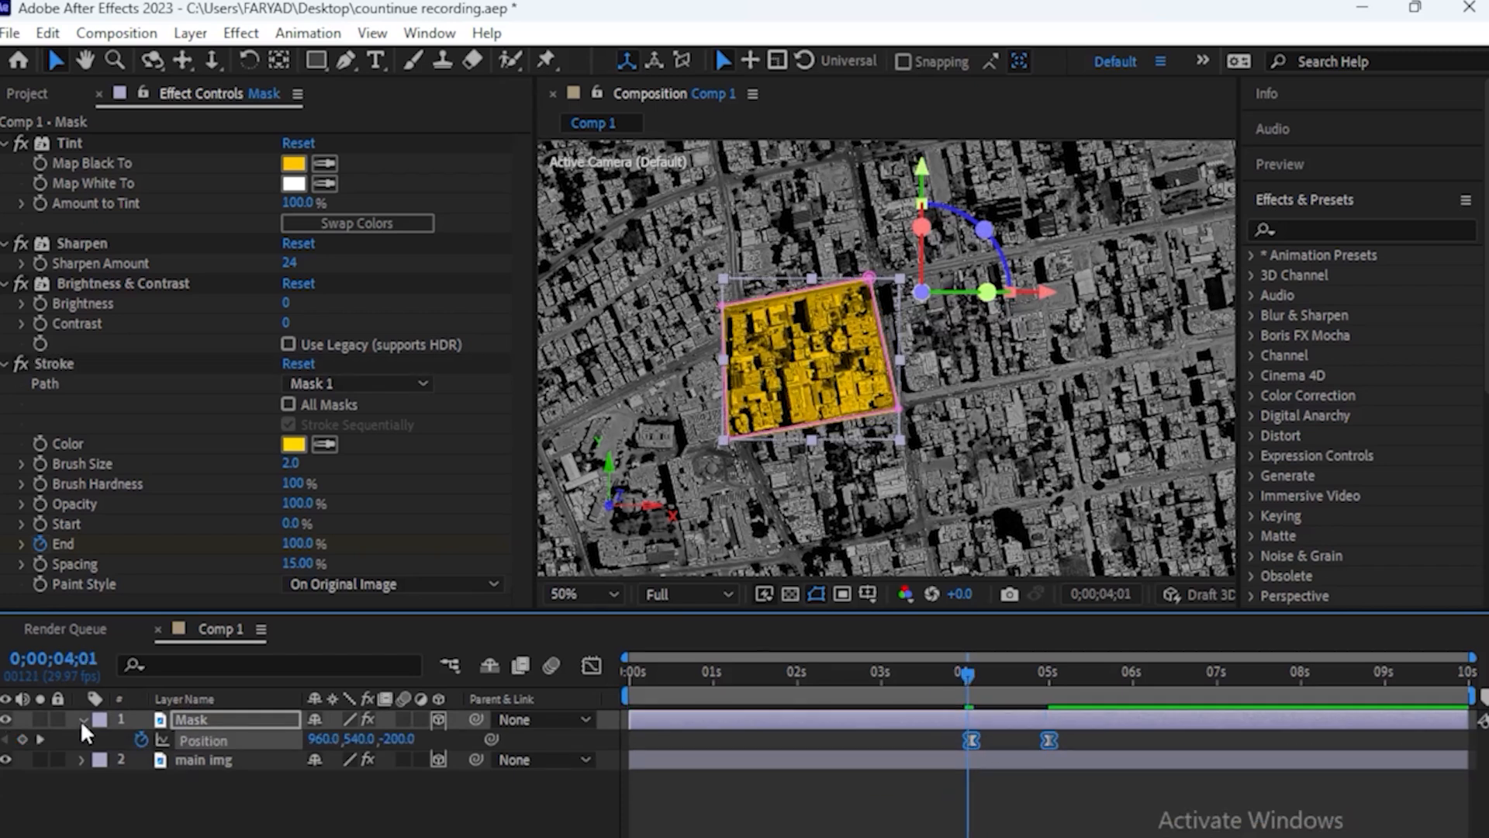
click(82, 719)
Find the Drop Shadow effect and apply it to the Mask layer
click(189, 723)
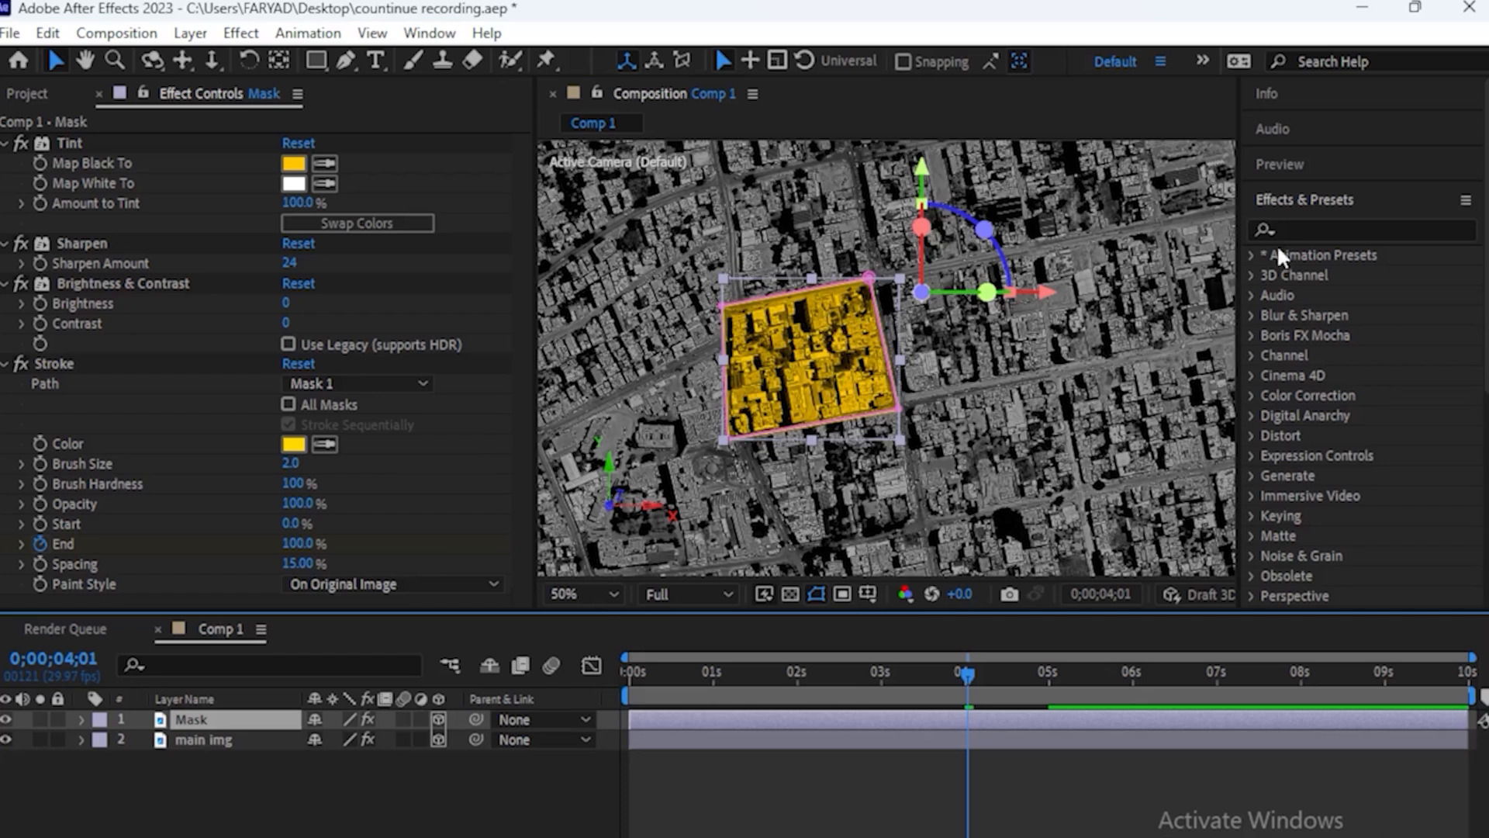
click(1292, 229)
text(drop)
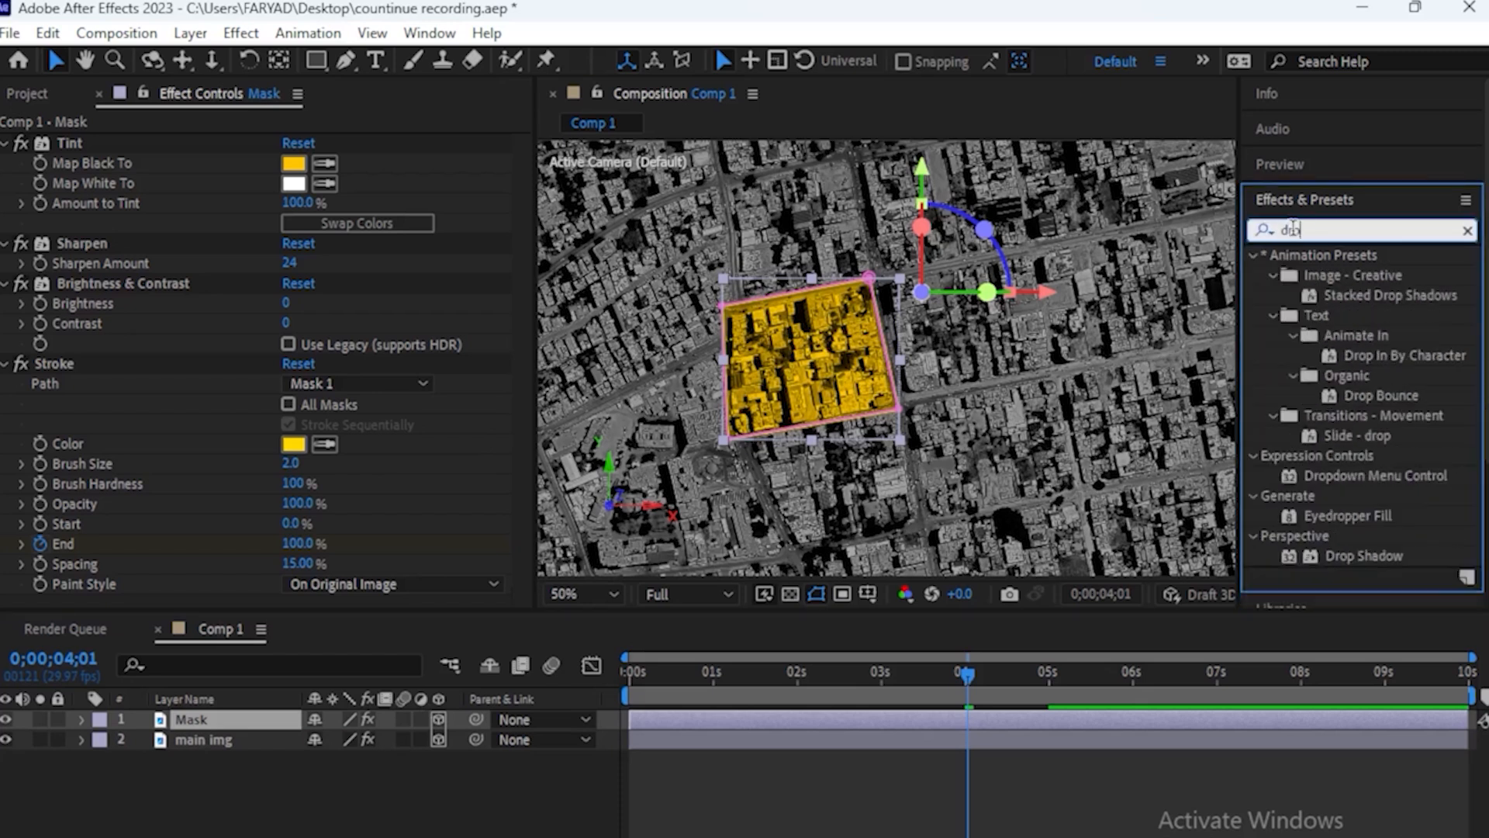
drag(1363, 556, 821, 365)
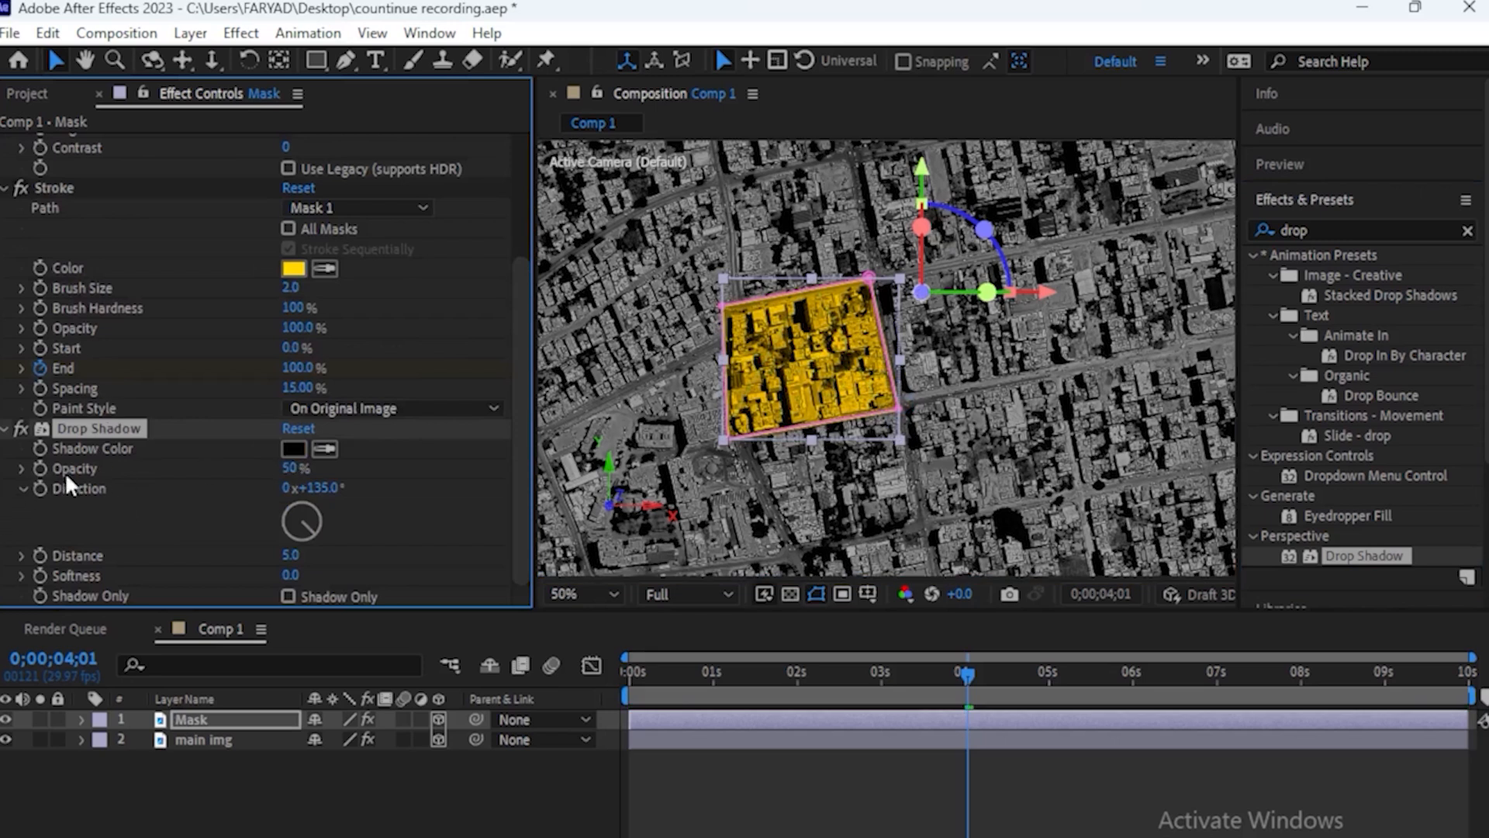
Set the Drop Shadow Opacity to 20% and its Softness to 5
click(292, 469)
text(20)
key(Return)
click(287, 578)
text(5)
key(Return)
Duplicate the Drop Shadow effect and set the copy's Opacity to 50%
key(ctrl+d)
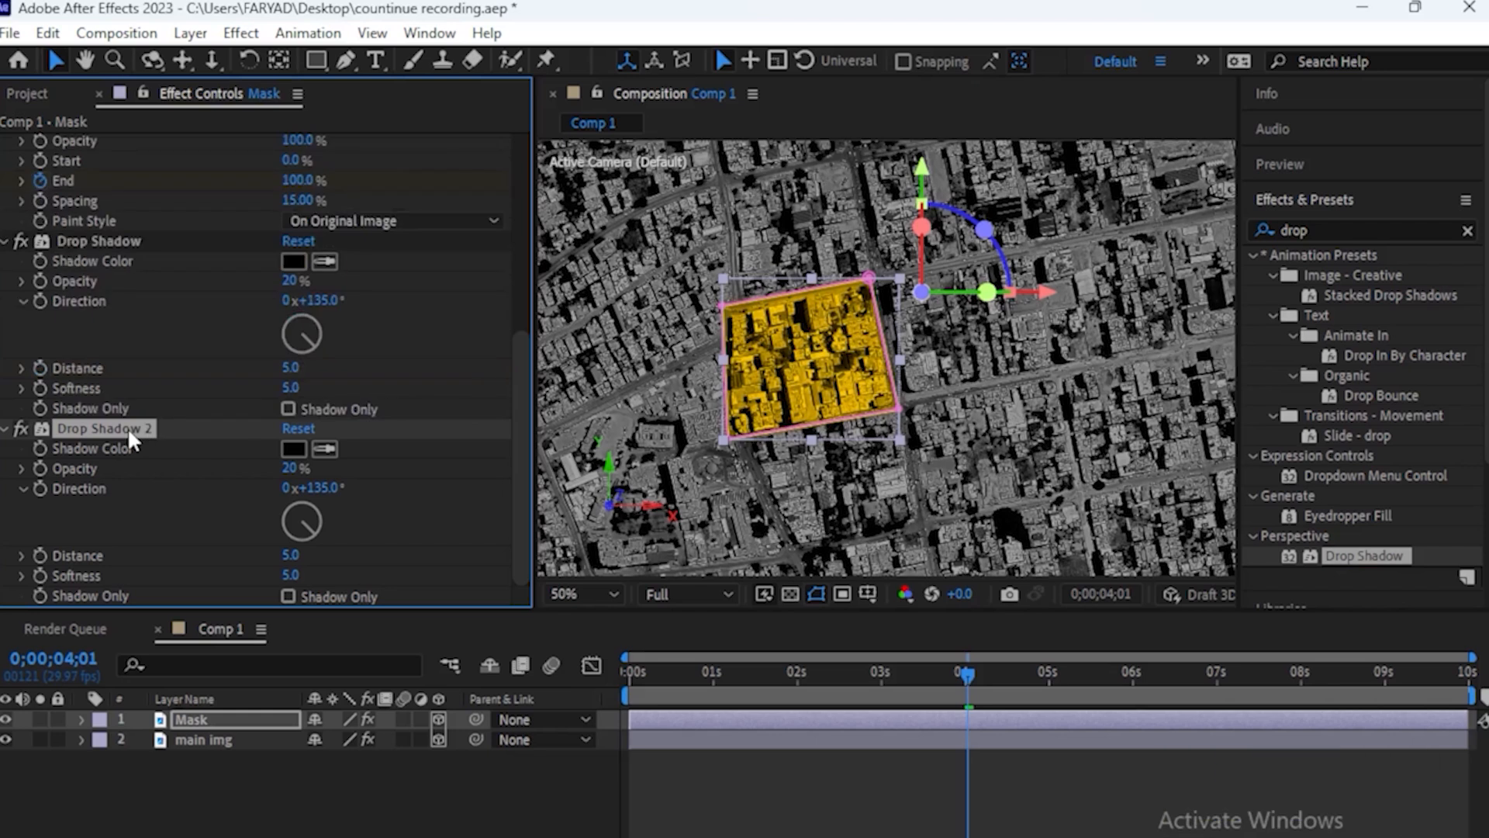
click(289, 469)
text(50)
key(Return)
click(291, 576)
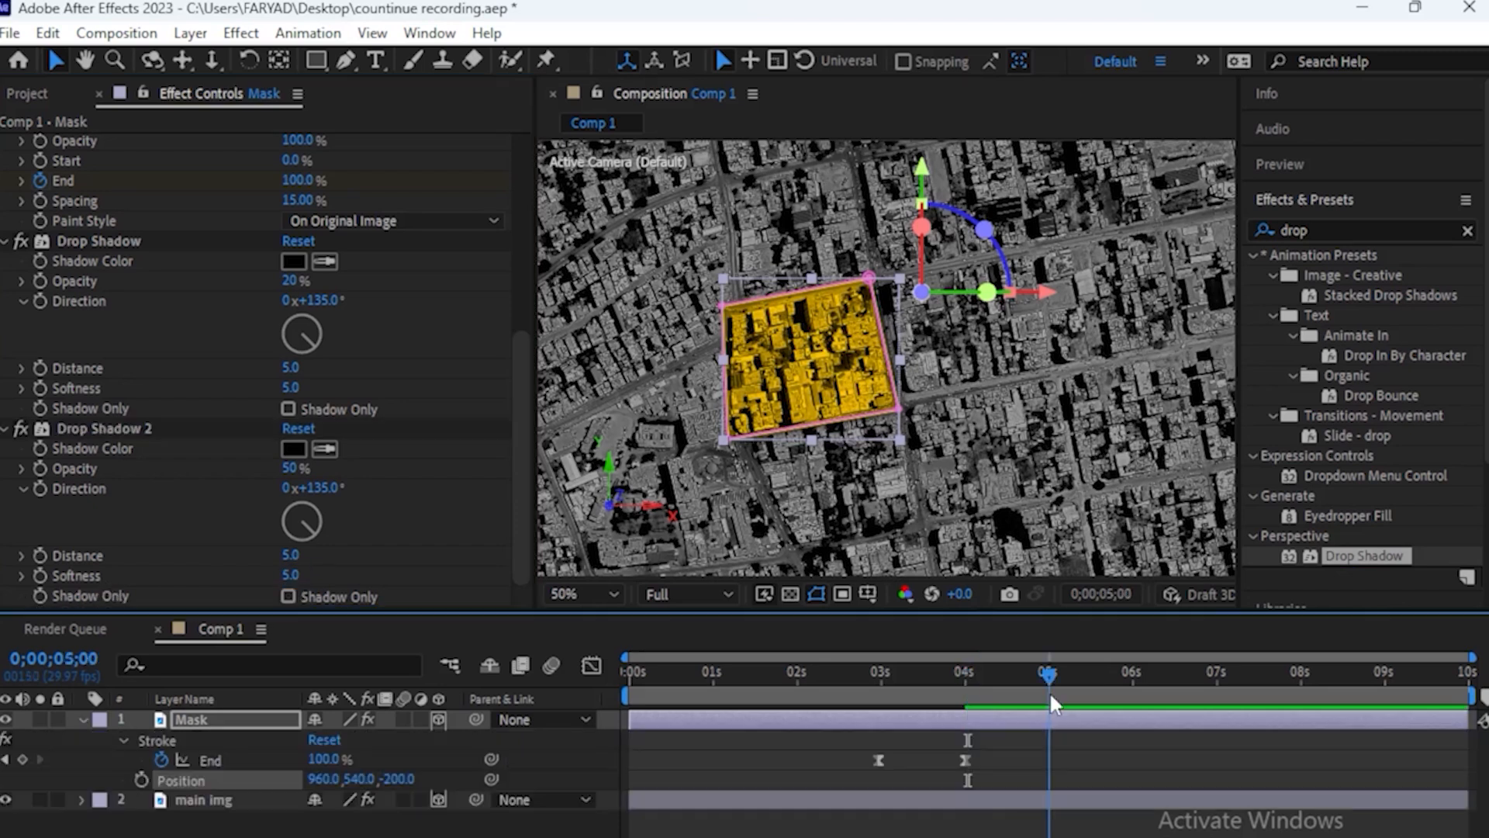
Set the Mask layer's Z position to 0 at 4 seconds and add a Position keyframe there
drag(1049, 691, 966, 709)
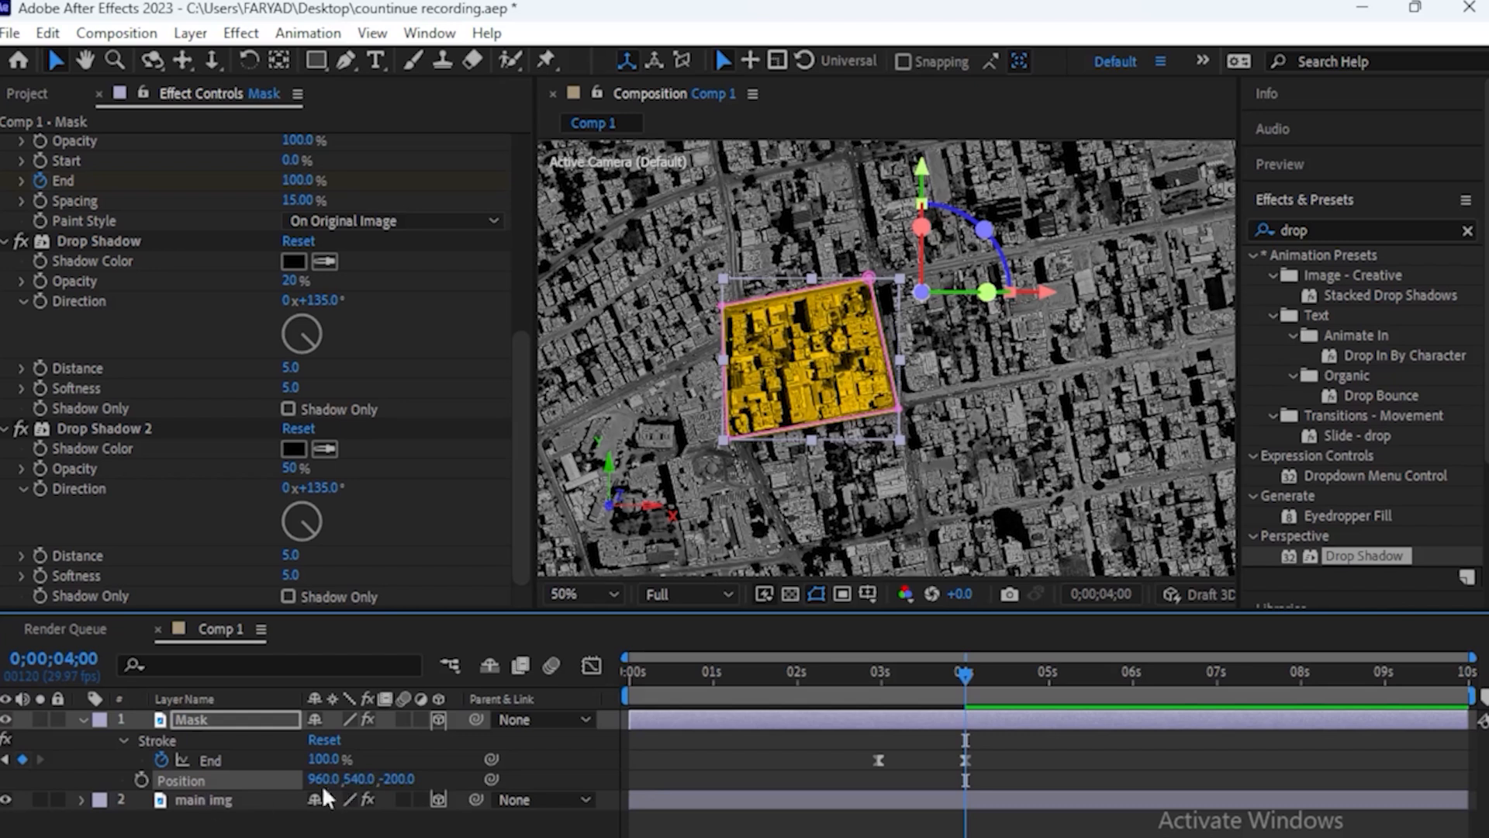
click(399, 777)
text(0)
key(Return)
click(143, 780)
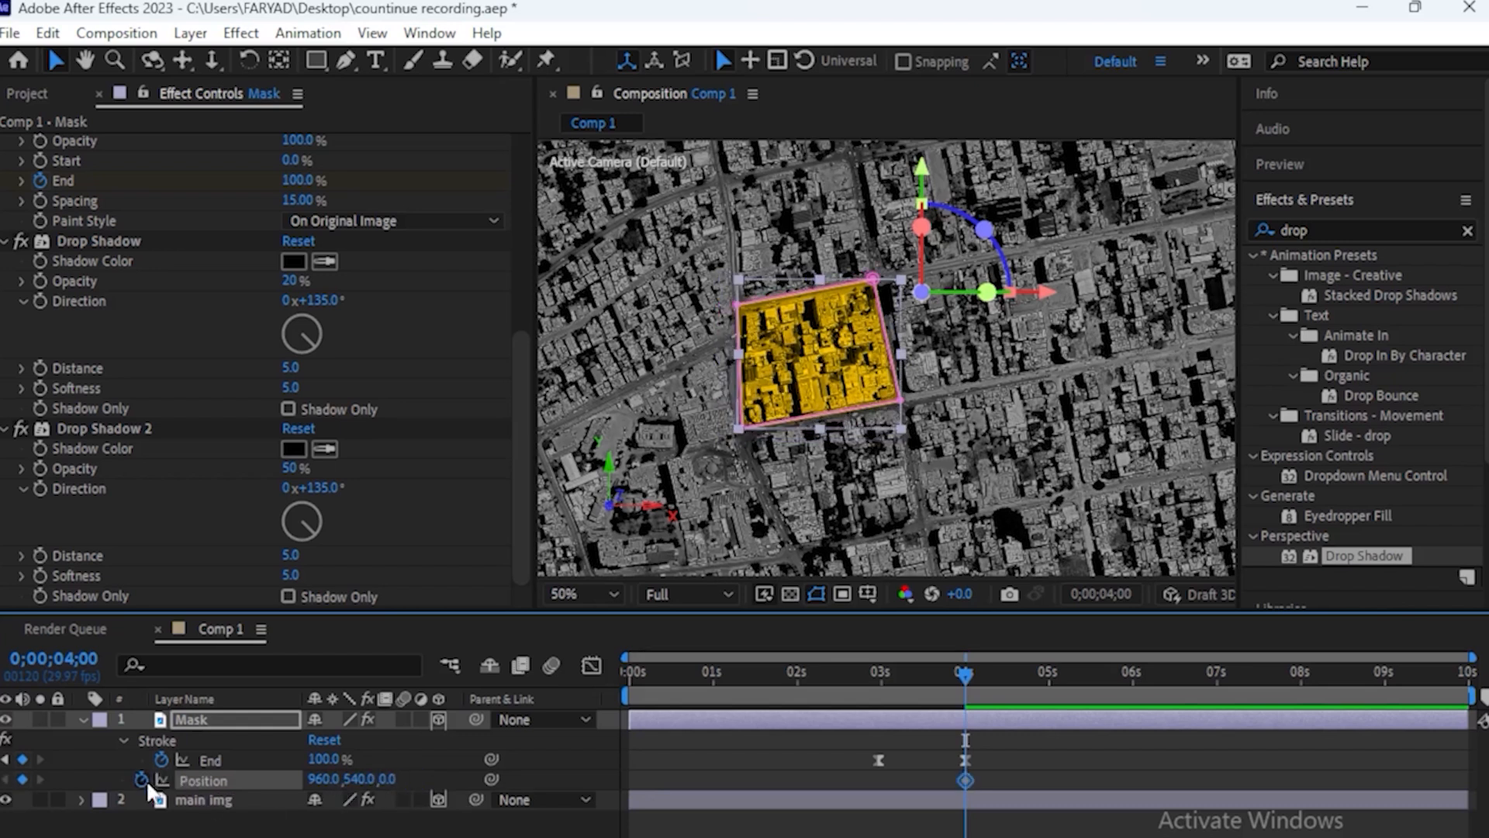
Shift the first Position keyframe slightly past 4 seconds, keyframe Z position -200 at about 5 seconds, and apply Easy Ease to both
drag(968, 675, 1052, 679)
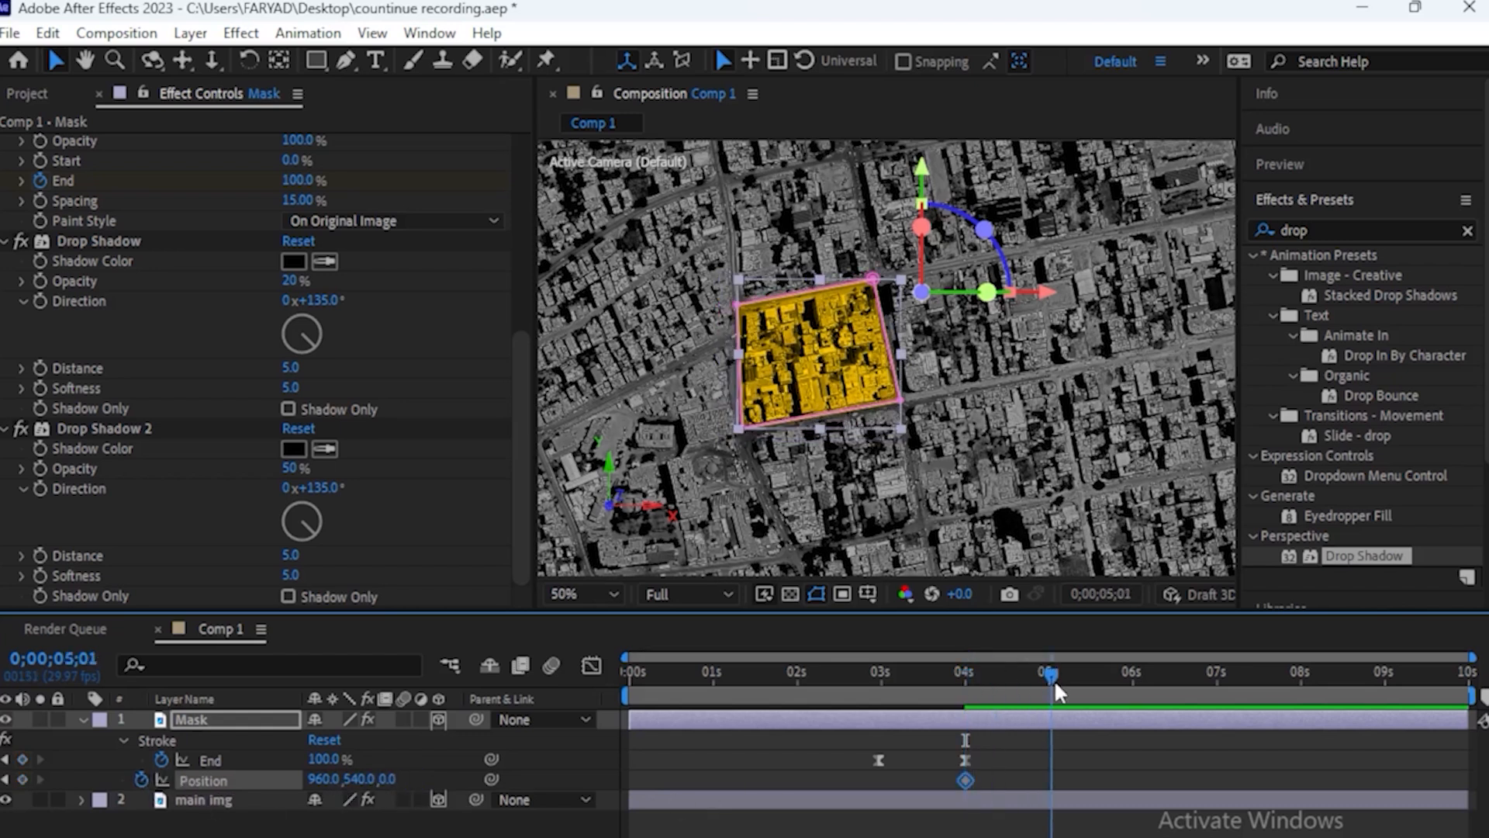
drag(965, 779, 974, 777)
click(387, 778)
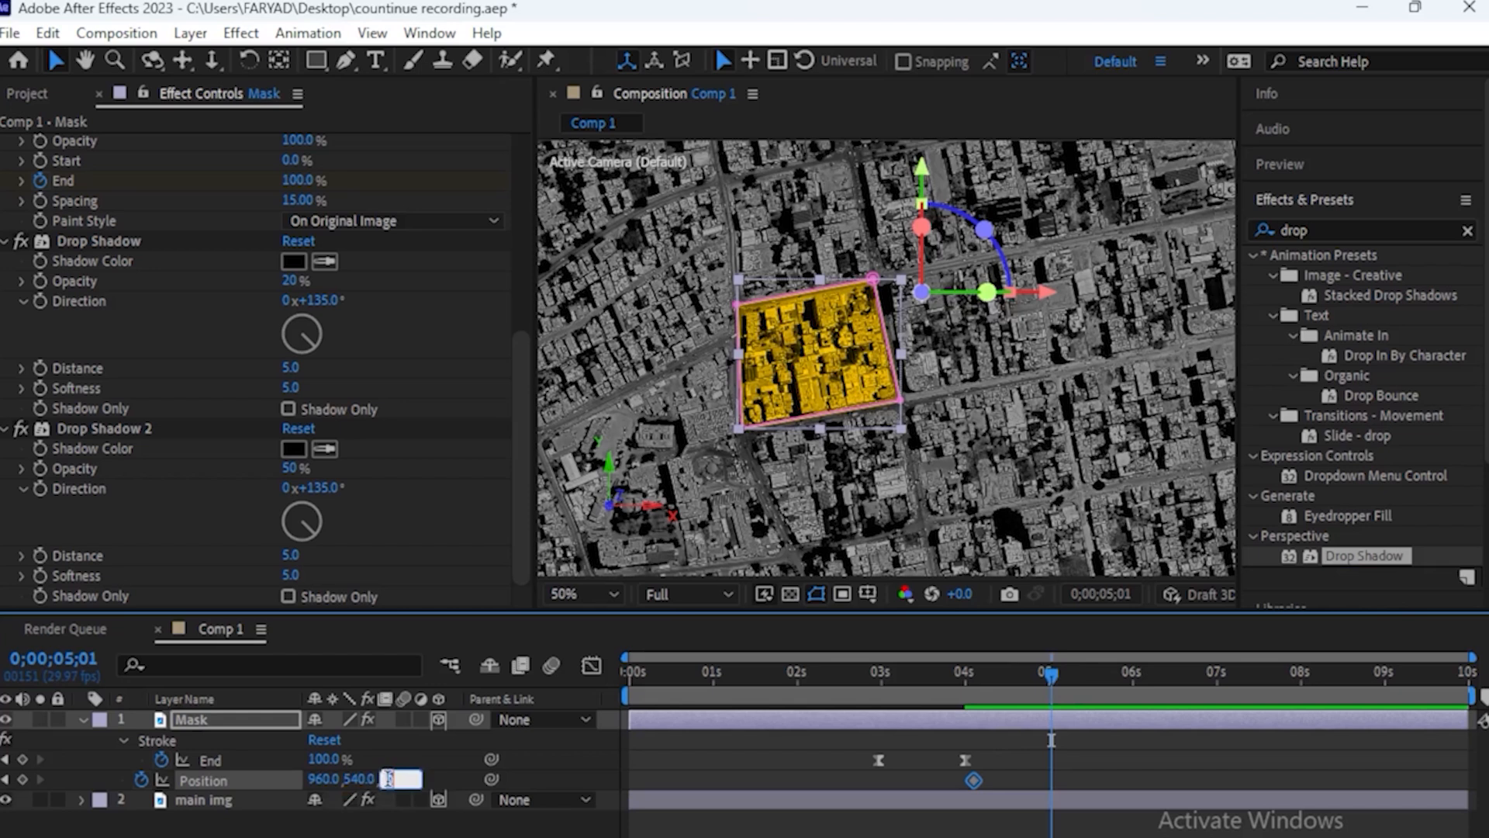
text(-200)
key(Return)
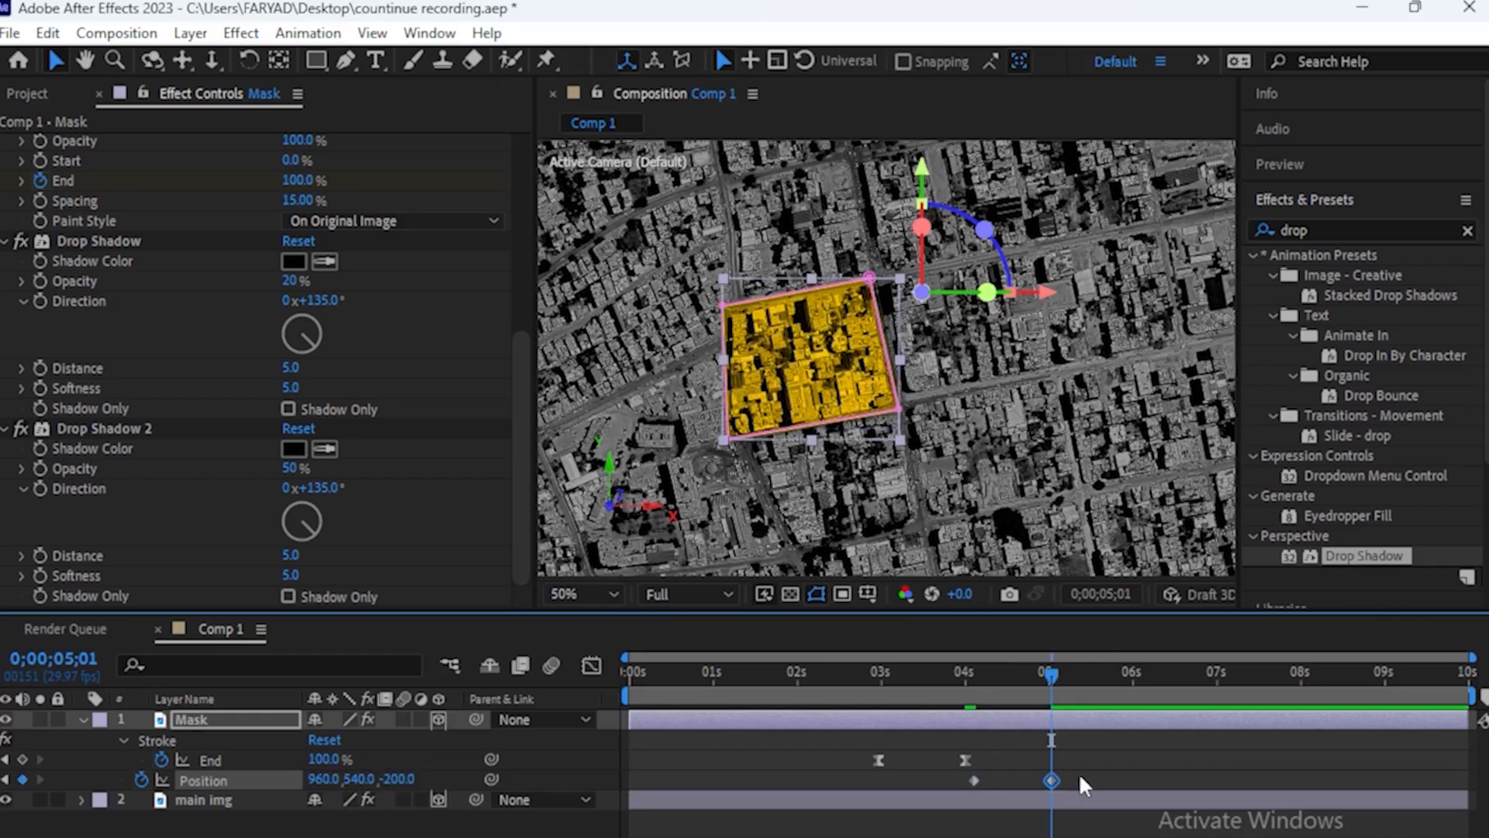
key(F9)
Copy the Mask layer's Position keyframe near 4 seconds and paste it around the 9-second mark
drag(1047, 678, 1380, 699)
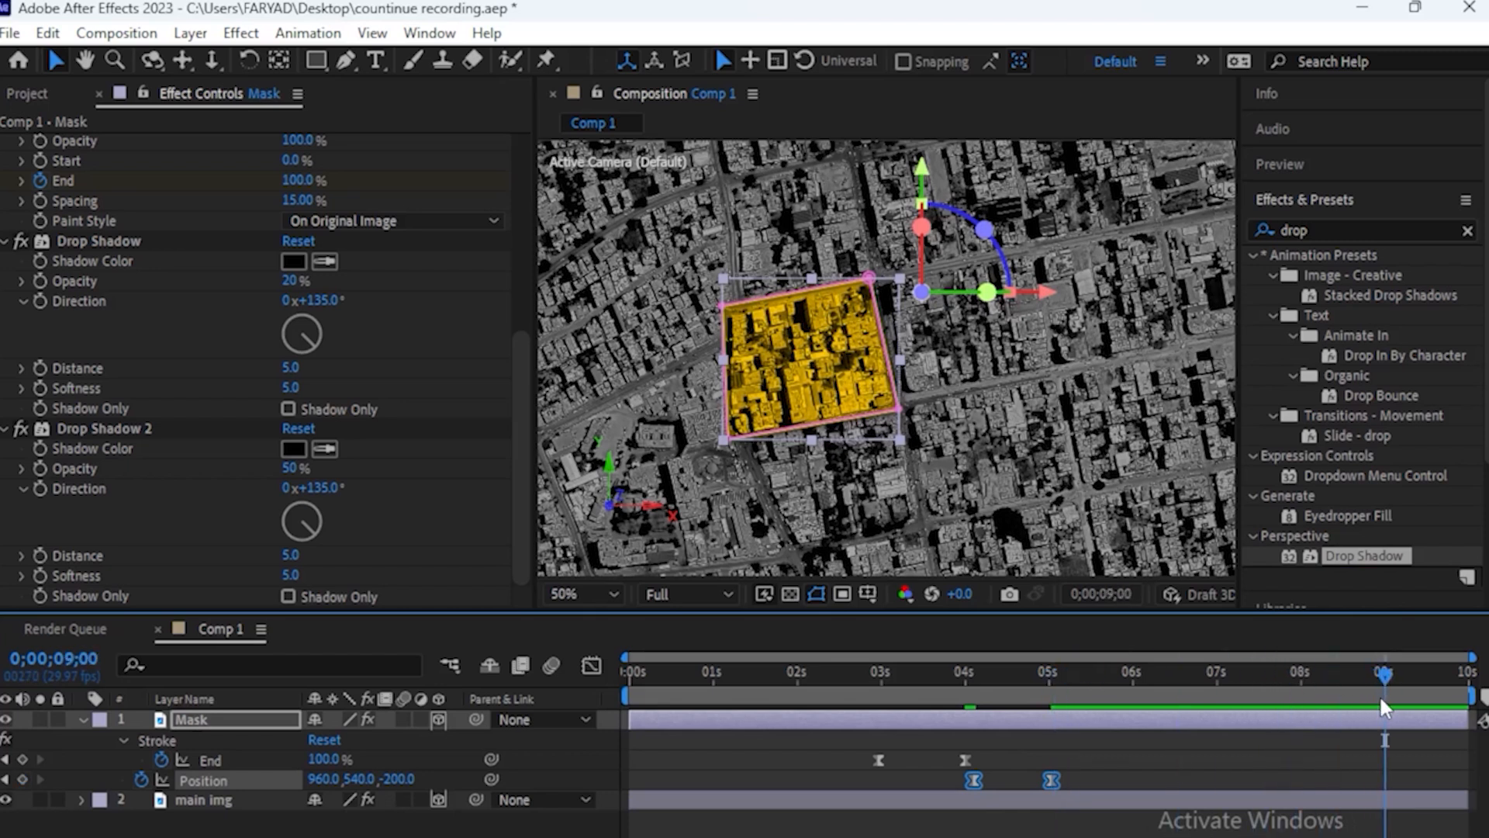
click(972, 780)
key(ctrl+v)
key(ctrl+c)
drag(1381, 671, 1408, 696)
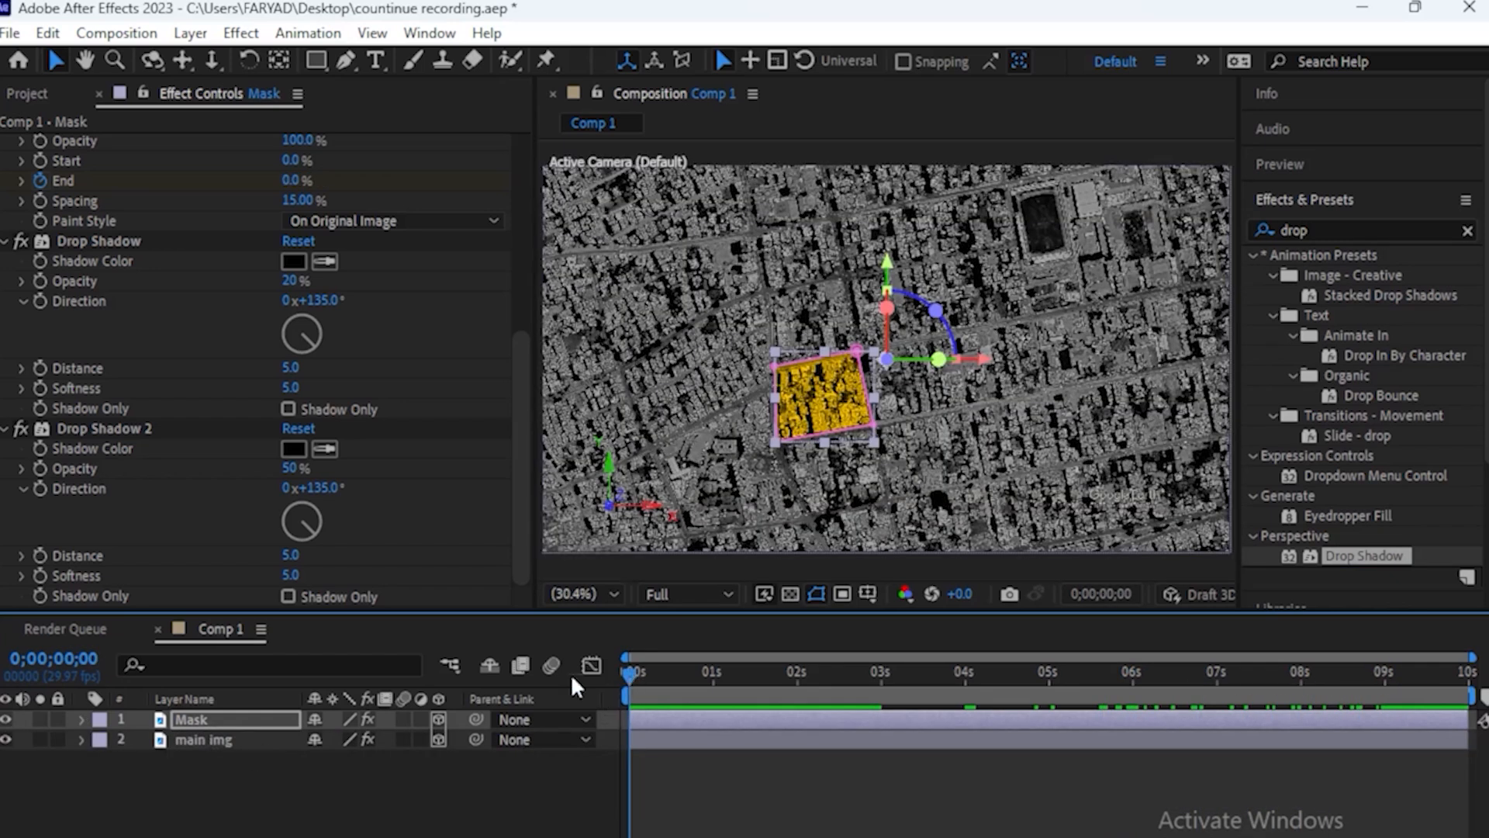
Keyframe the main img layer's Scale from 112% at 0 seconds to 100% at 1 second, and apply Easy Ease to both keyframes
click(225, 738)
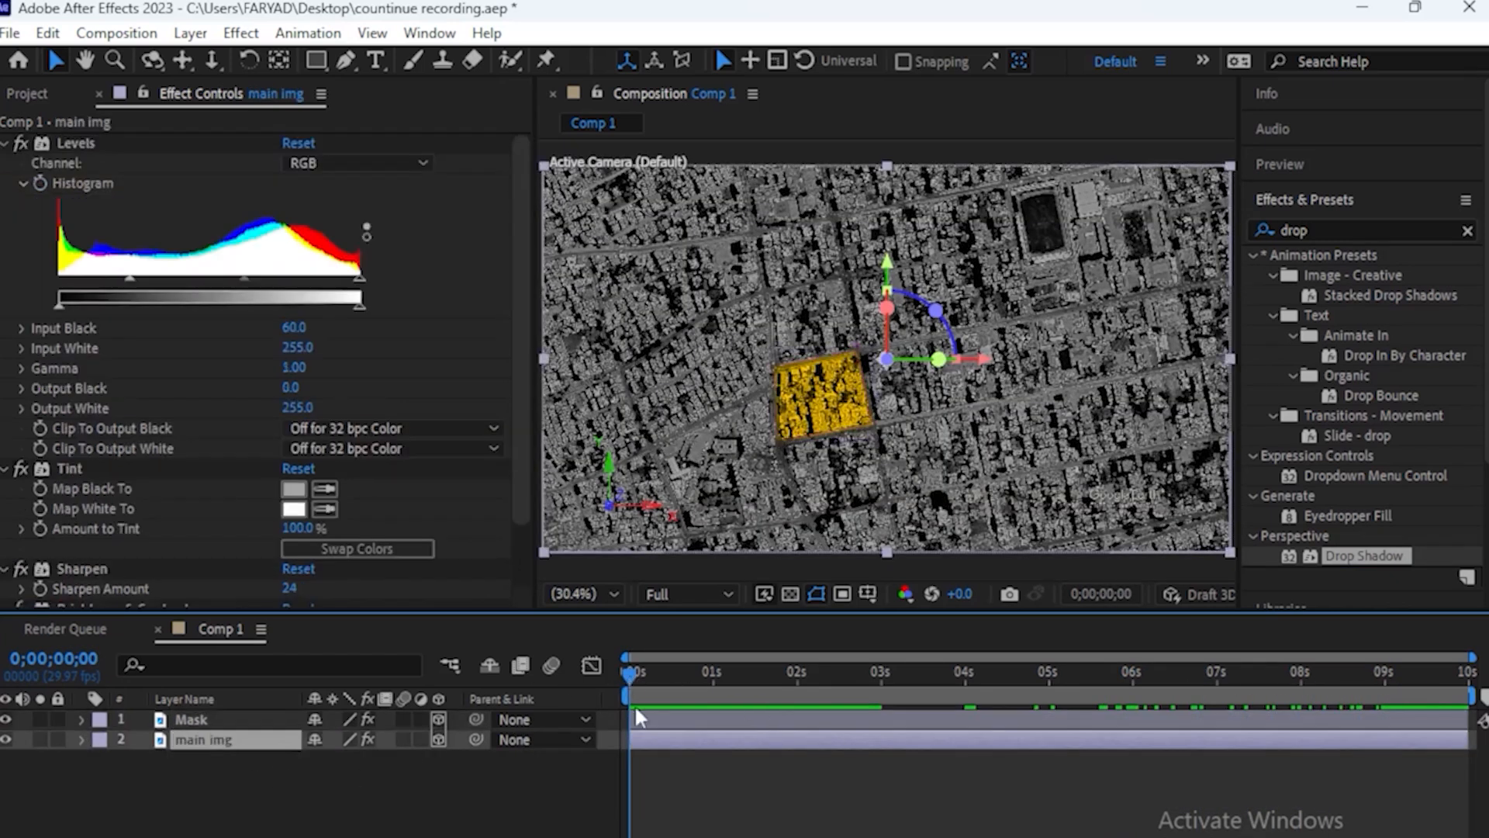
key(s)
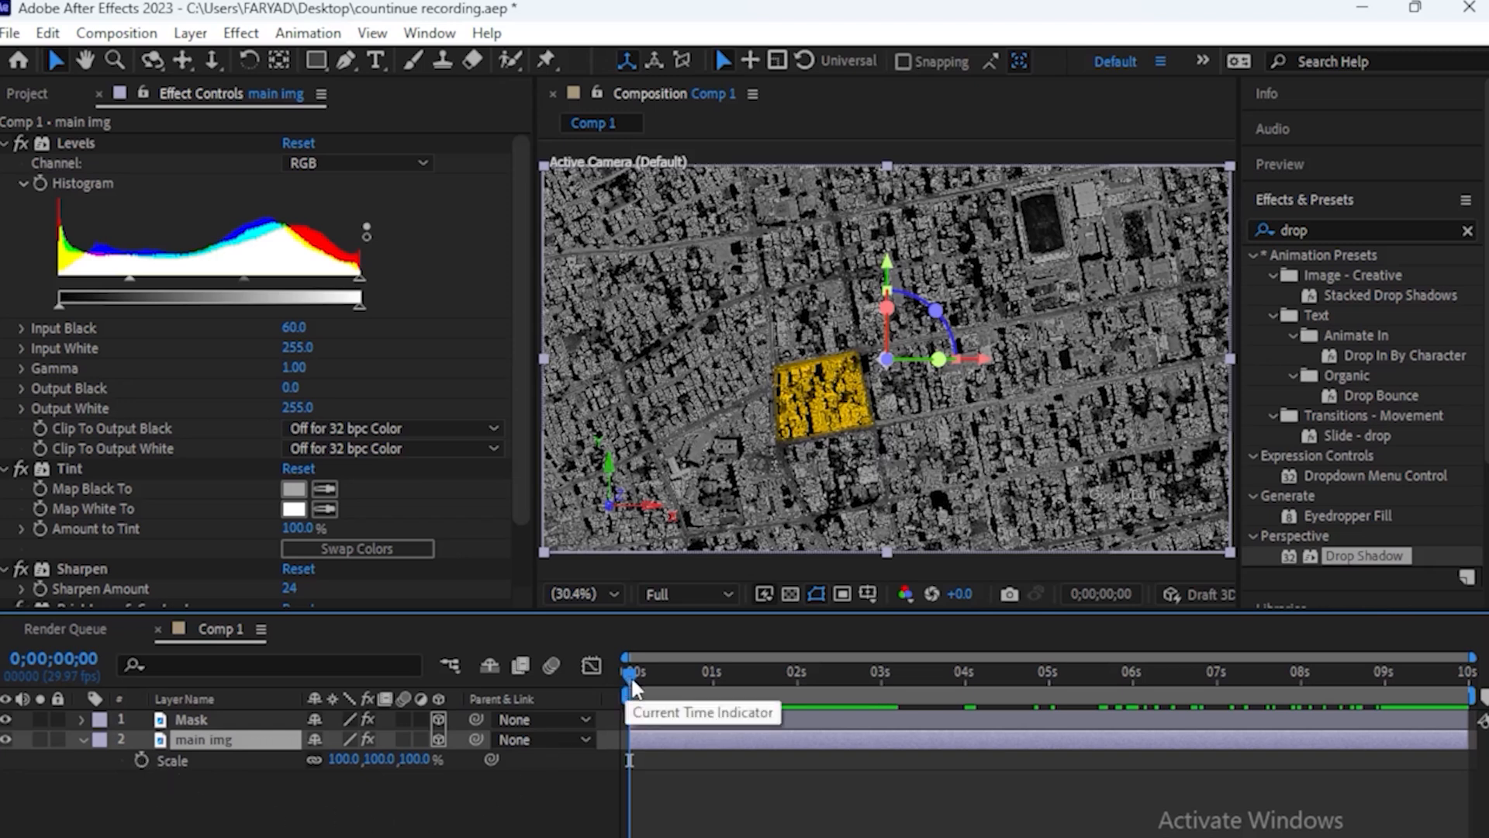
drag(631, 673, 455, 692)
click(142, 756)
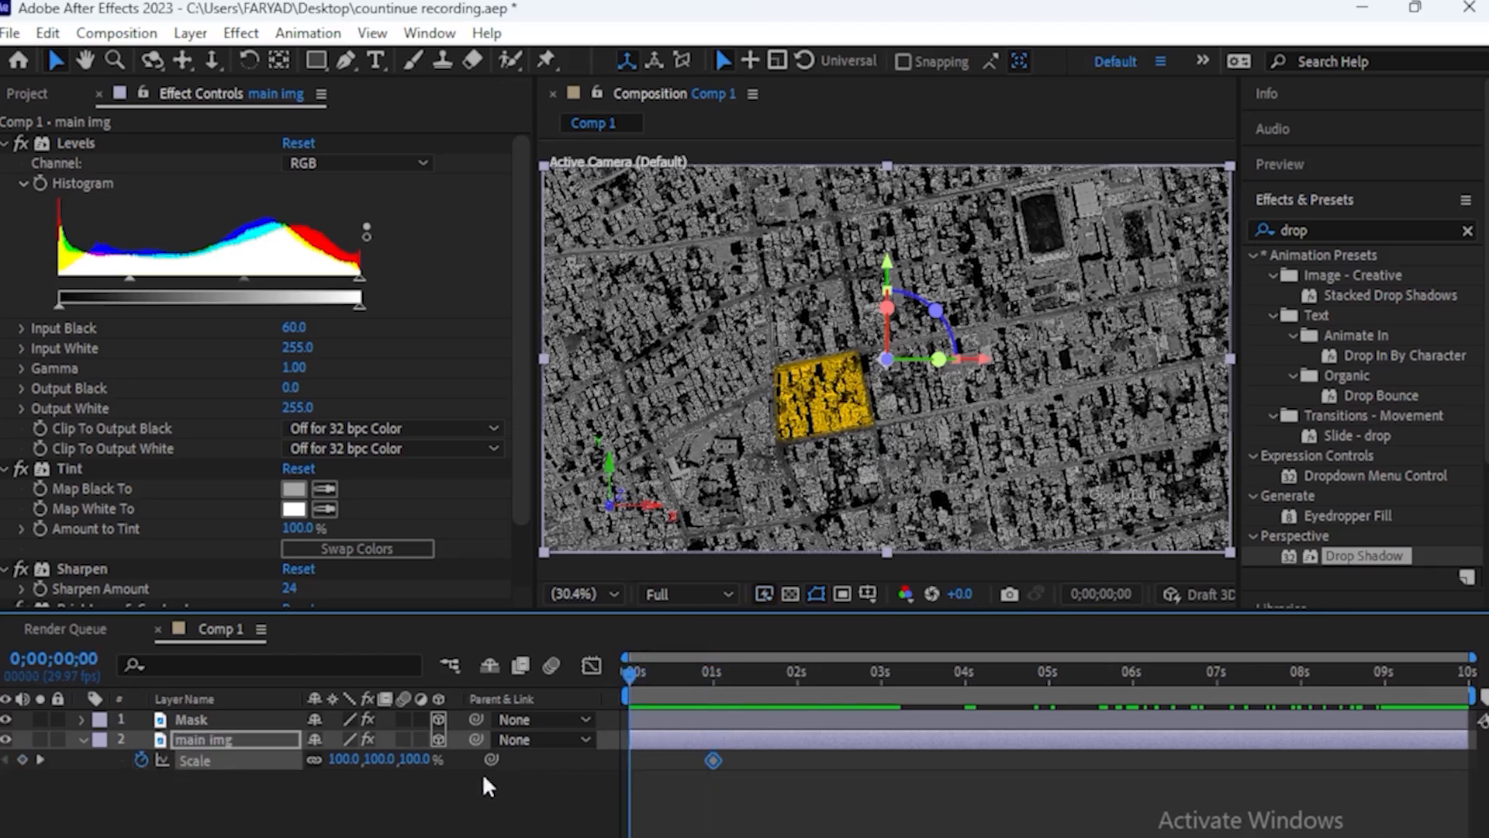
drag(416, 767, 430, 761)
drag(751, 753, 622, 770)
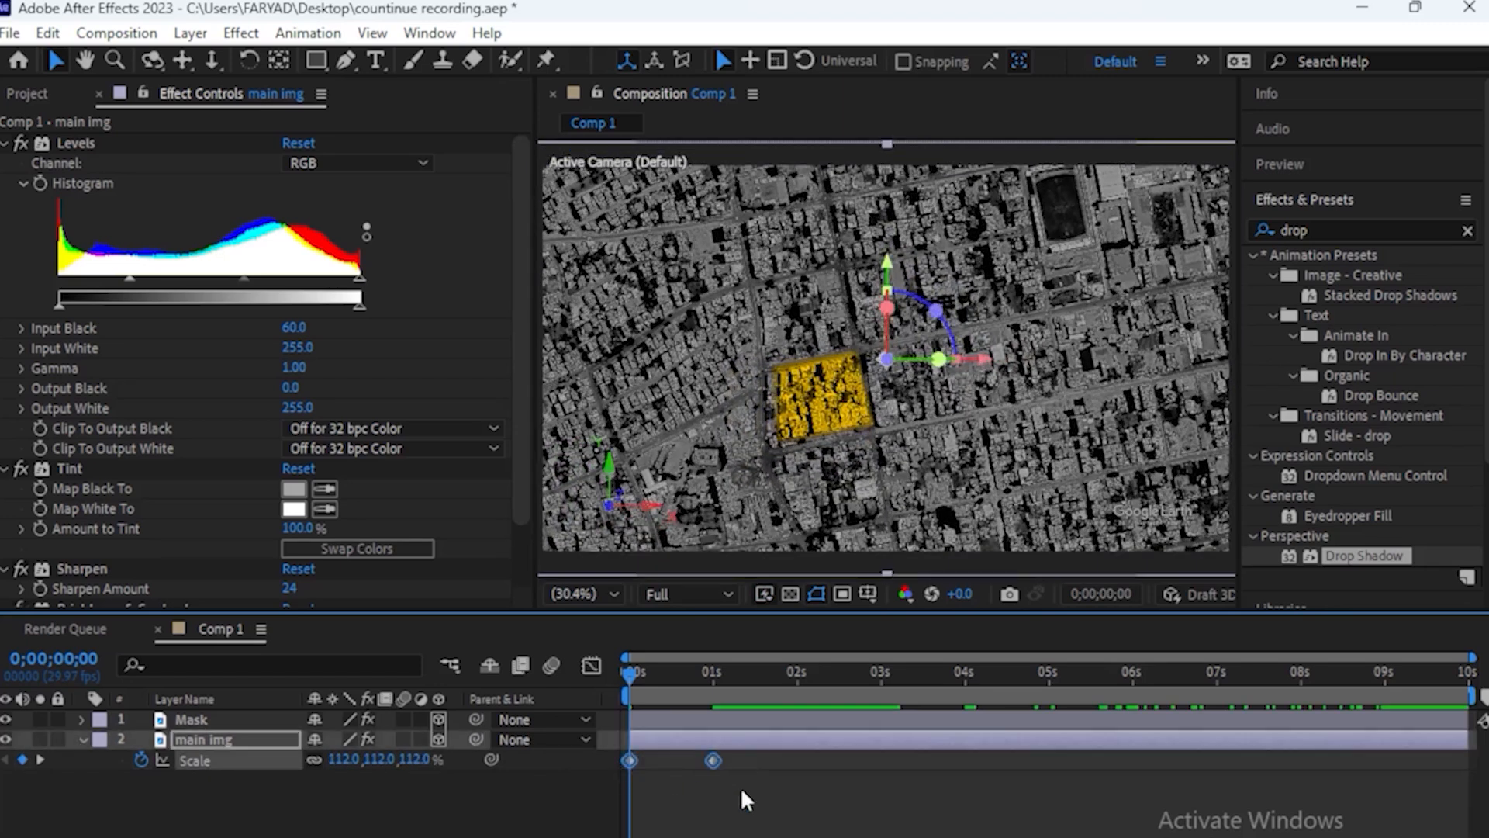
key(F9)
Shift the Mask layer in time so it starts at 1 second, and preview the opening of the animation
drag(636, 671, 711, 687)
click(657, 718)
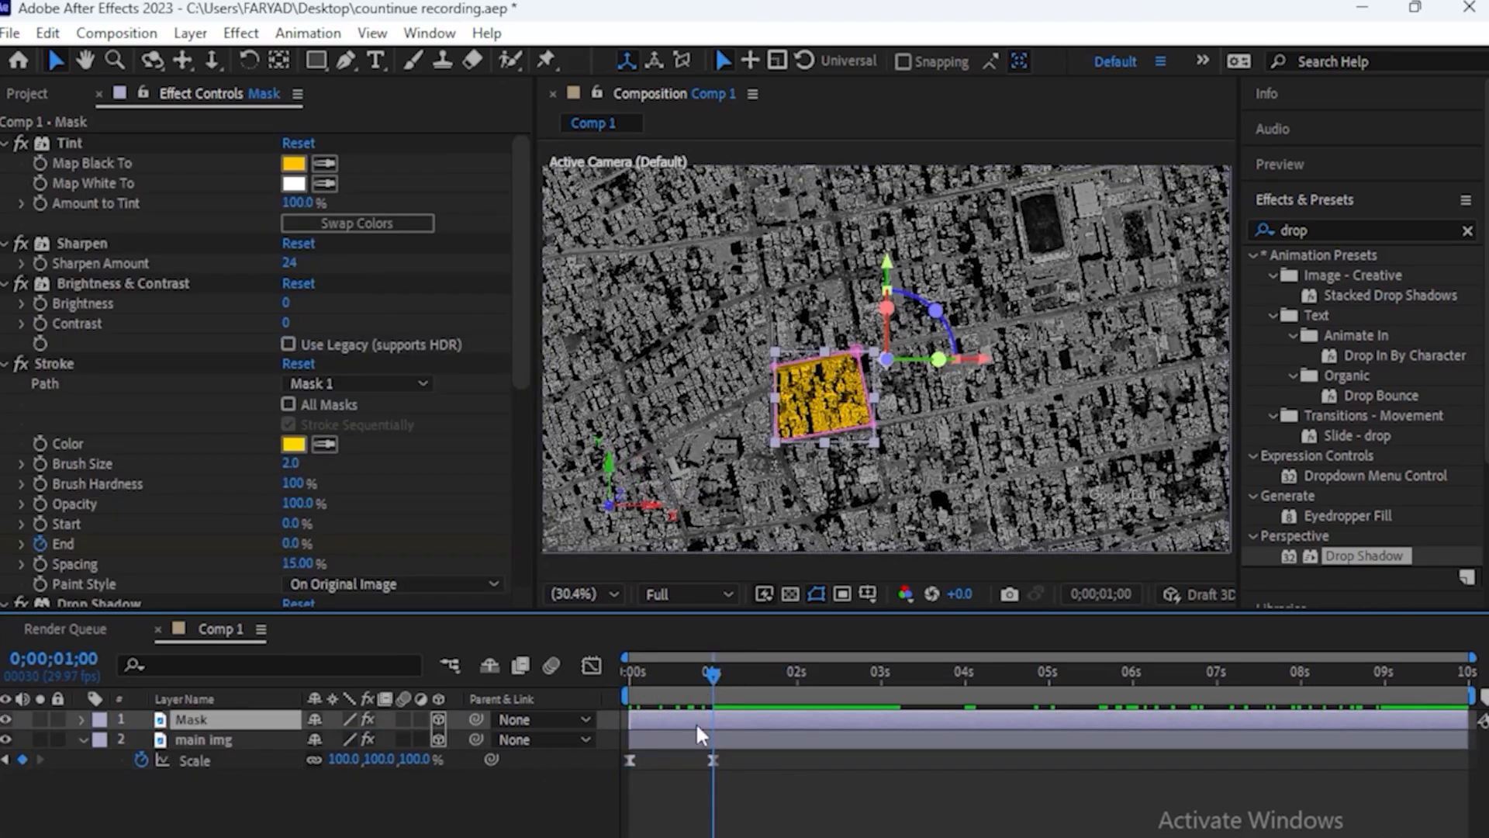
drag(653, 717, 741, 717)
key(space)
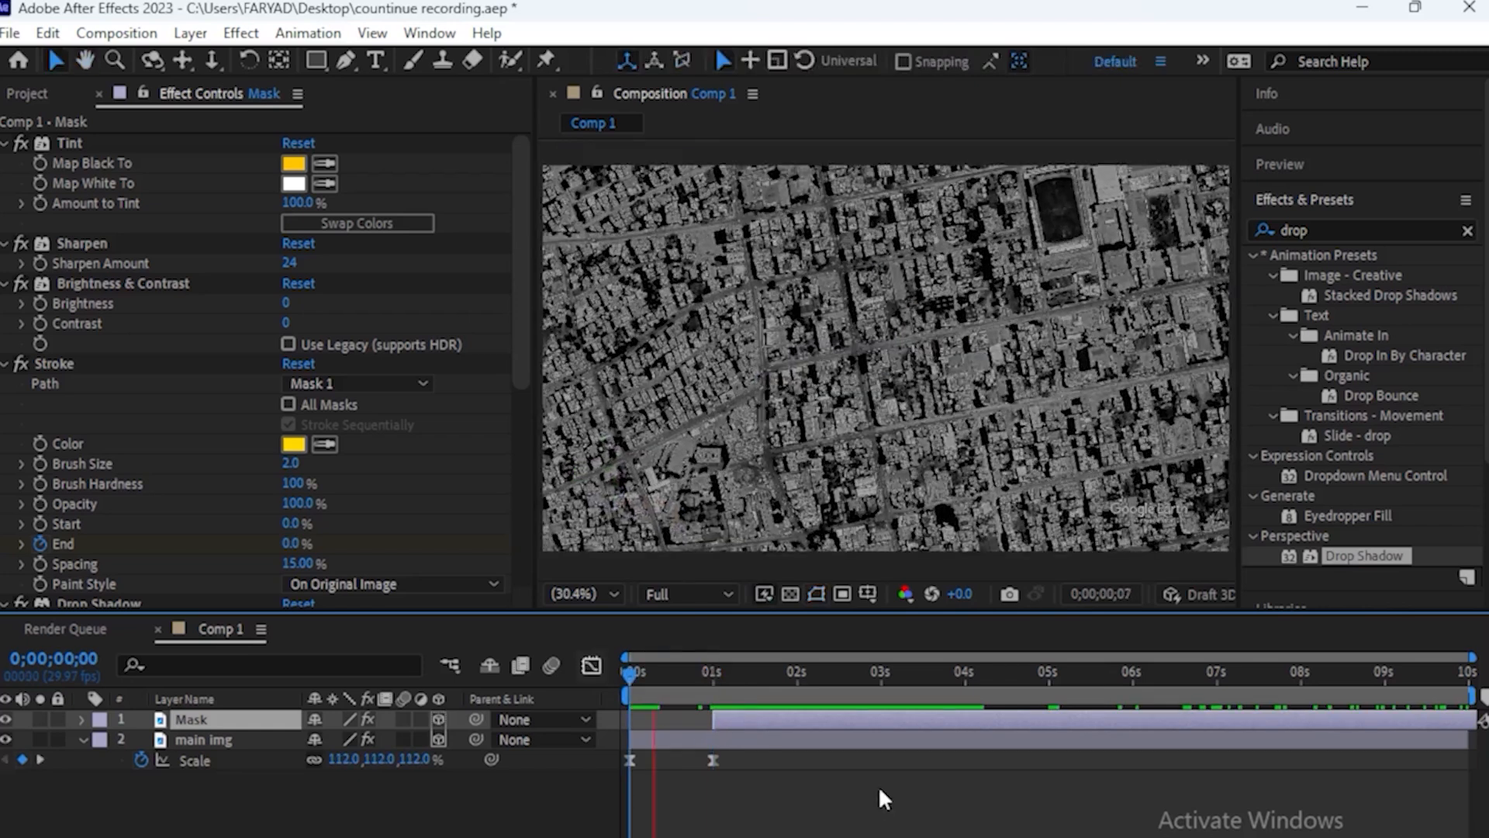
key(space)
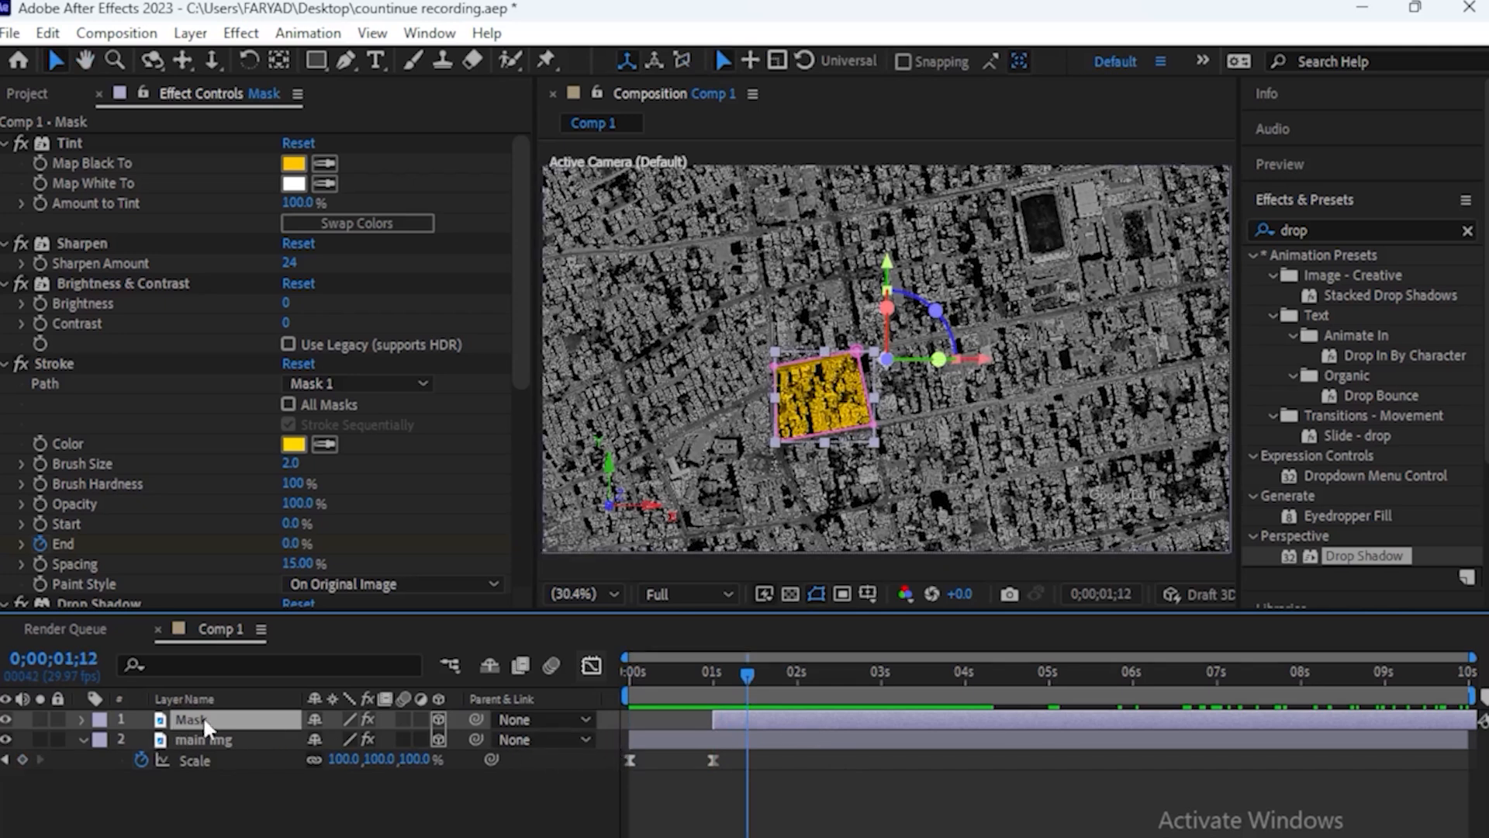
Reveal the Mask layer's Opacity and keyframe it at 100% at 2 seconds
click(82, 738)
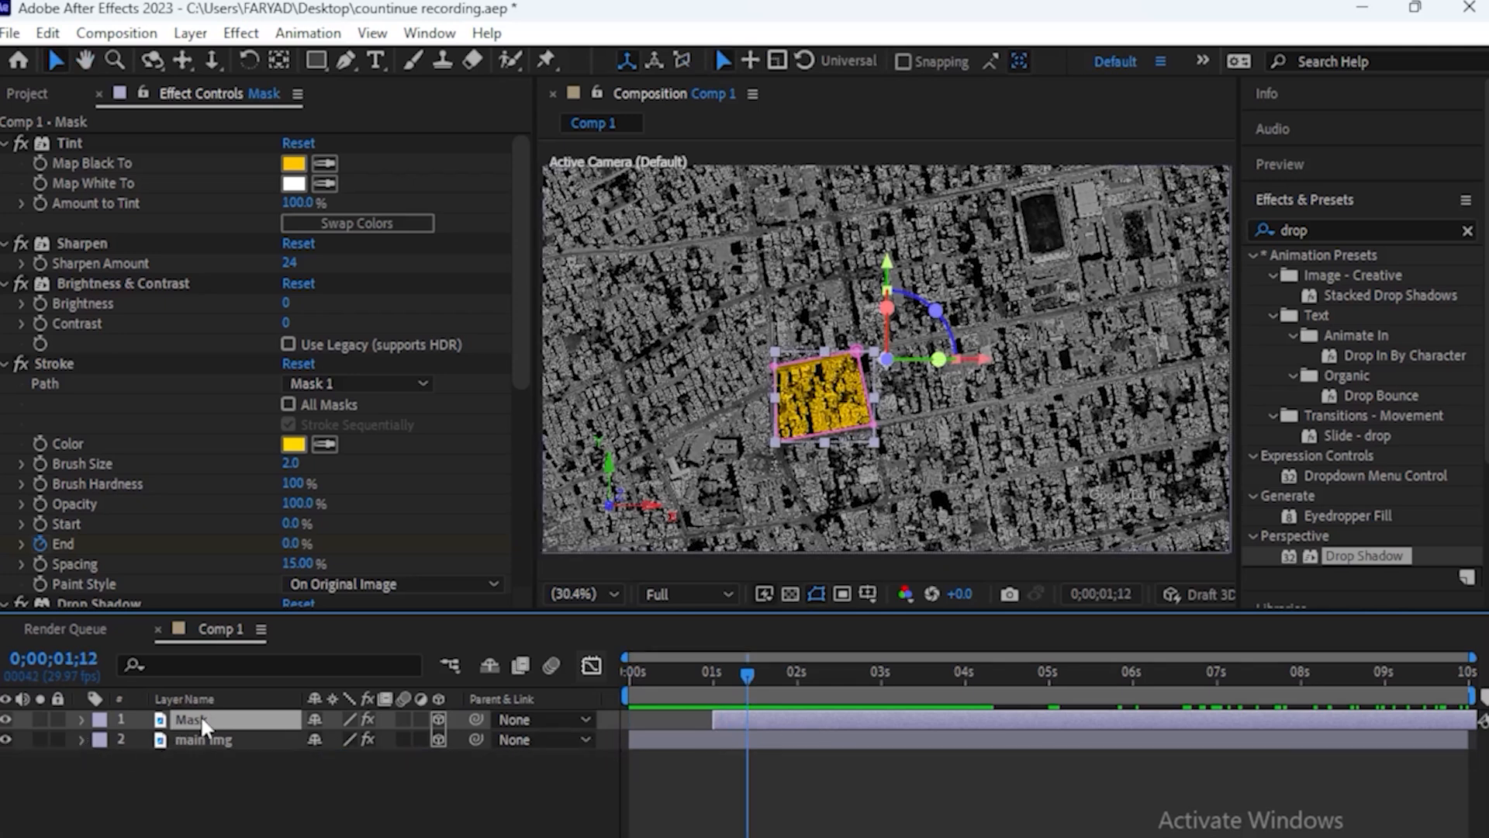
key(t)
drag(747, 673, 798, 682)
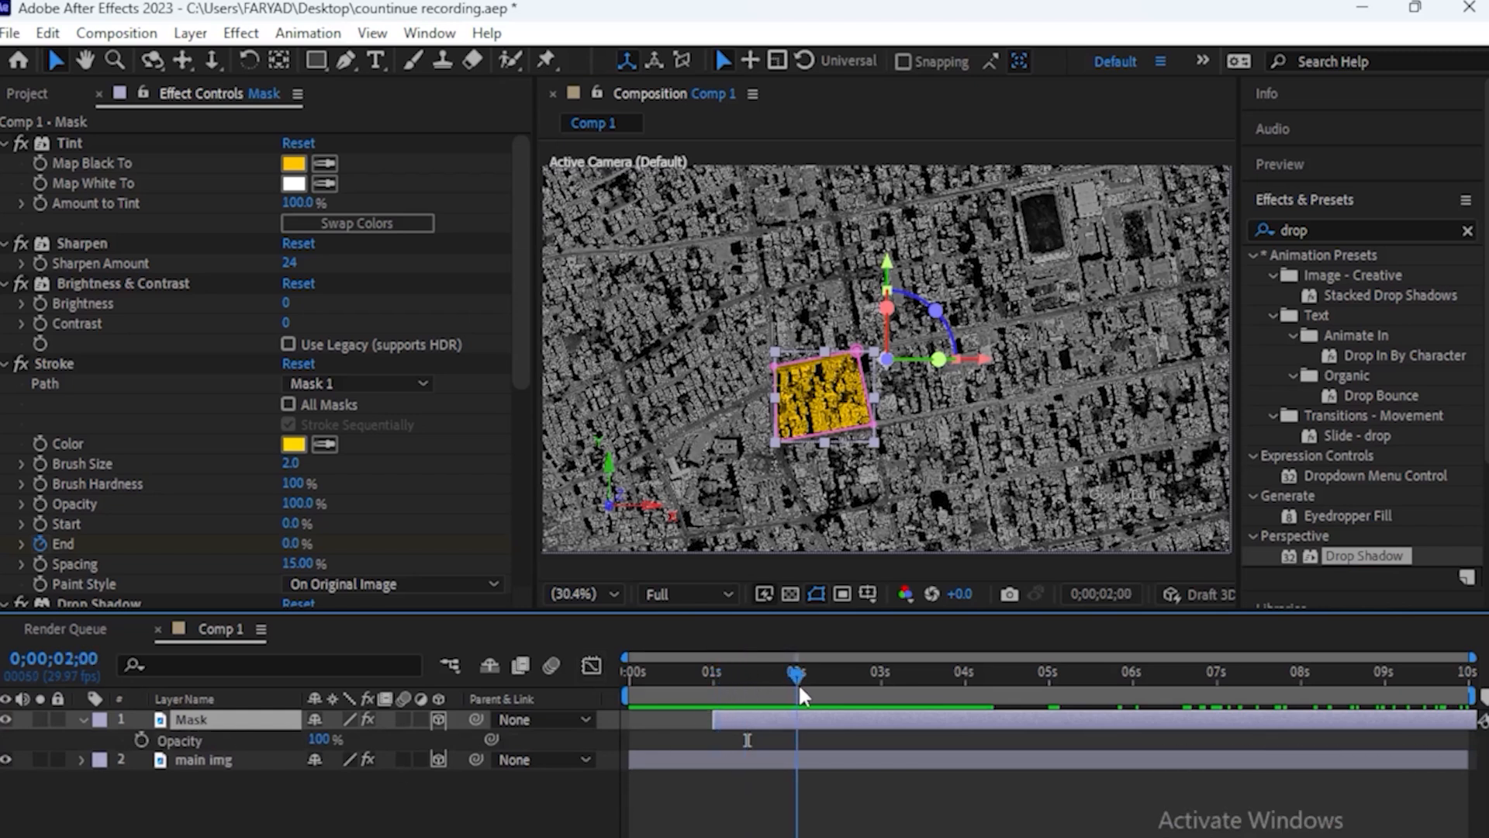
click(140, 739)
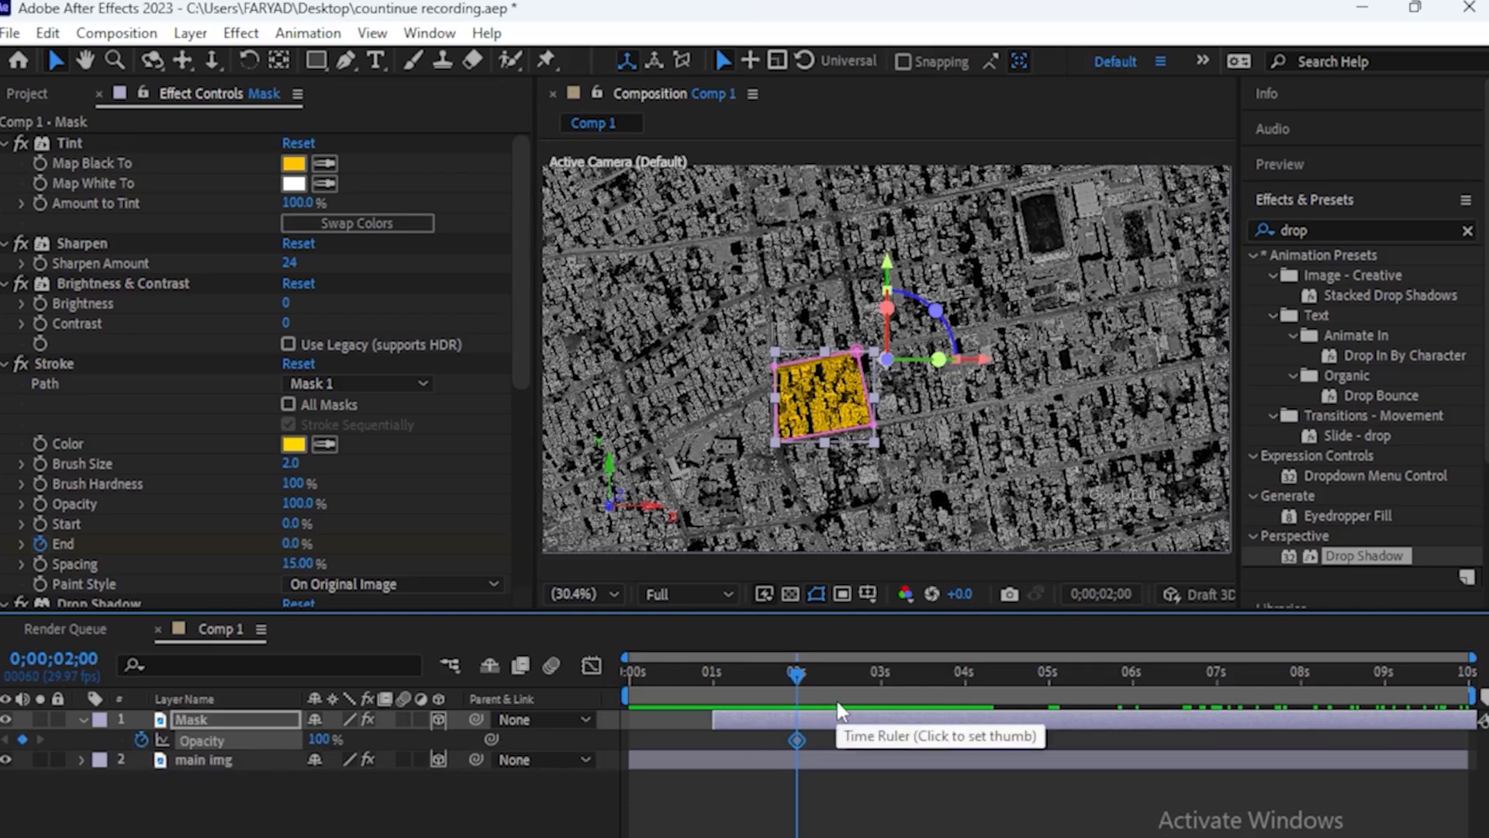
Working backward frame by frame from 2 seconds, keyframe the Mask's Opacity at fluctuating values, including 50% at 1;29 and 30% at 1;27
key(Page_Up)
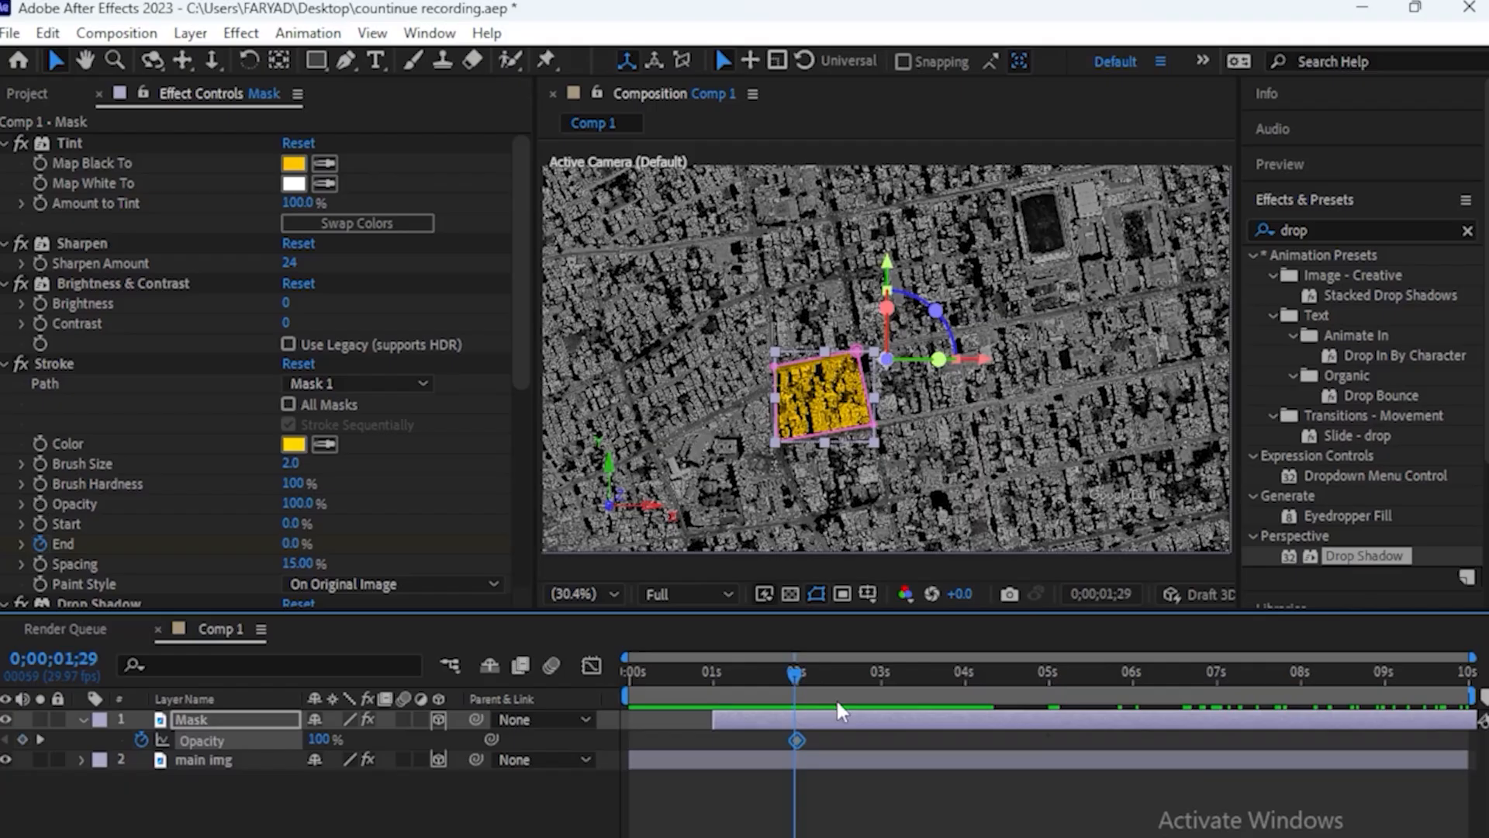
click(320, 738)
text(0)
key(Return)
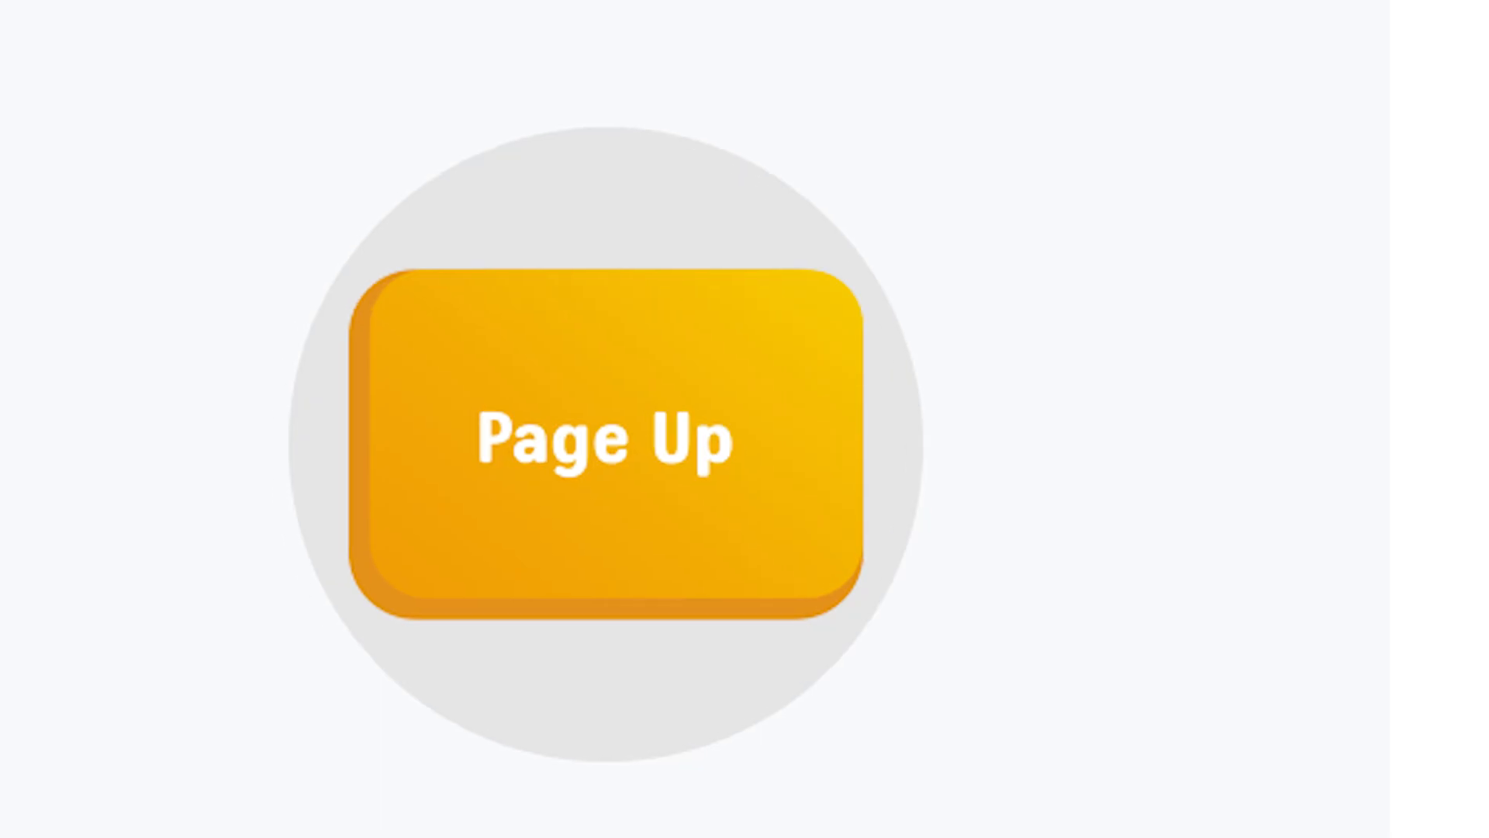
key(Page_Up)
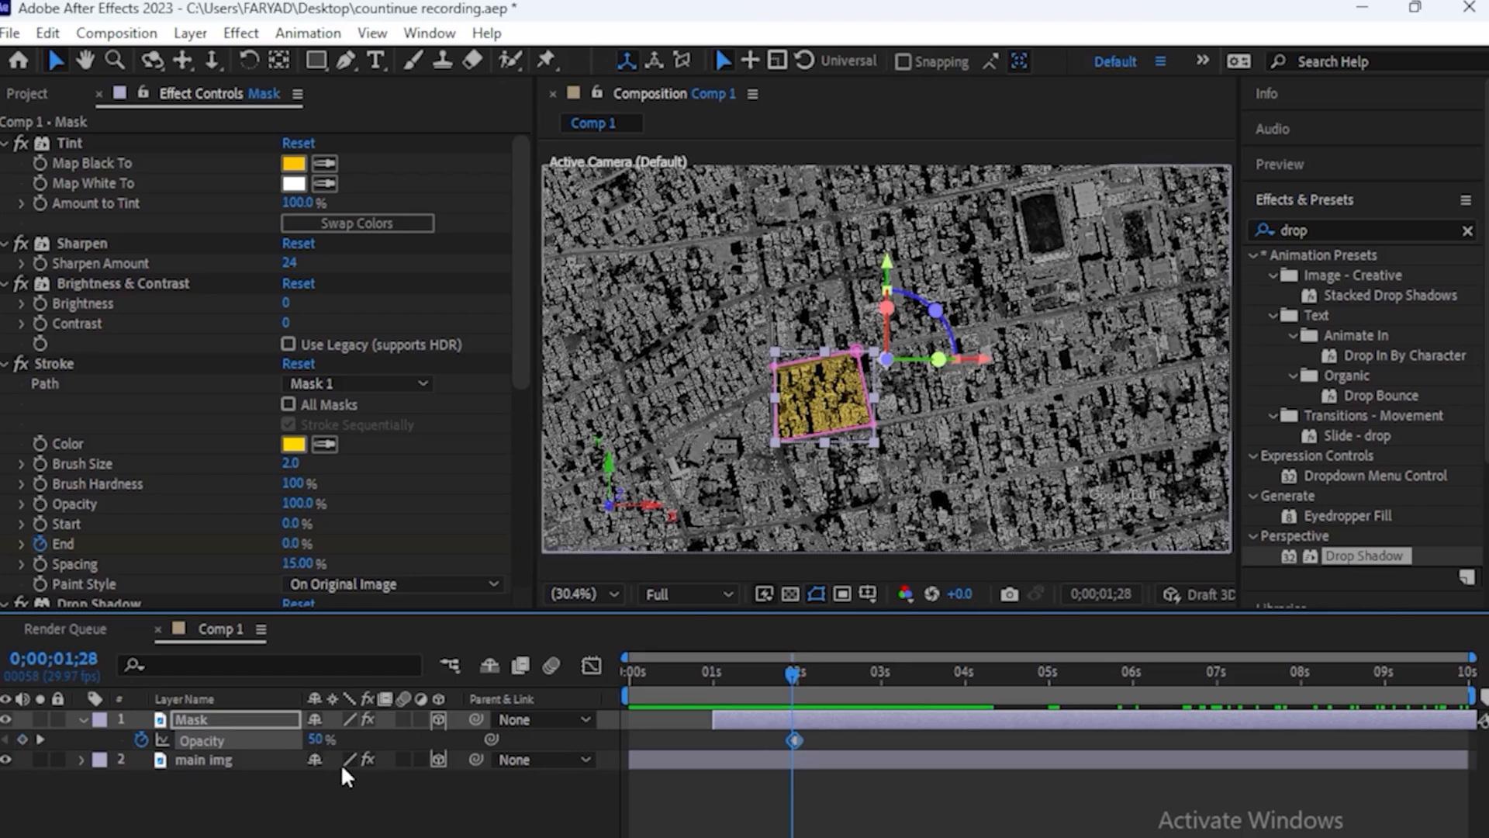
key(Page_Up)
click(315, 741)
text(30)
key(Return)
key(Page_Up)
click(321, 739)
key(Return)
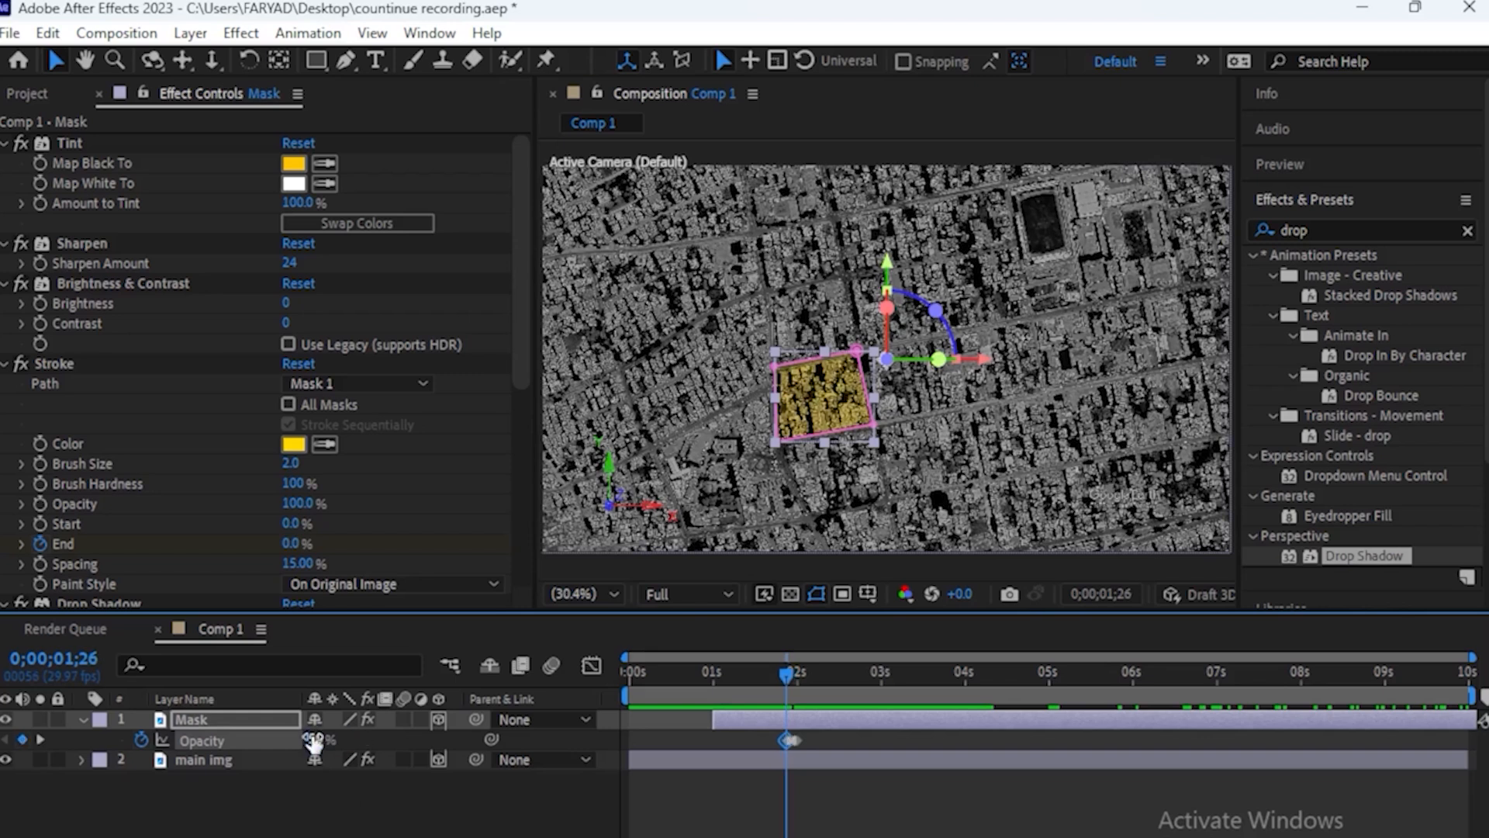
Continue the flickering Opacity keyframes backward frame by frame to 1;15, setting 20% at 1;15
key(Page_Up)
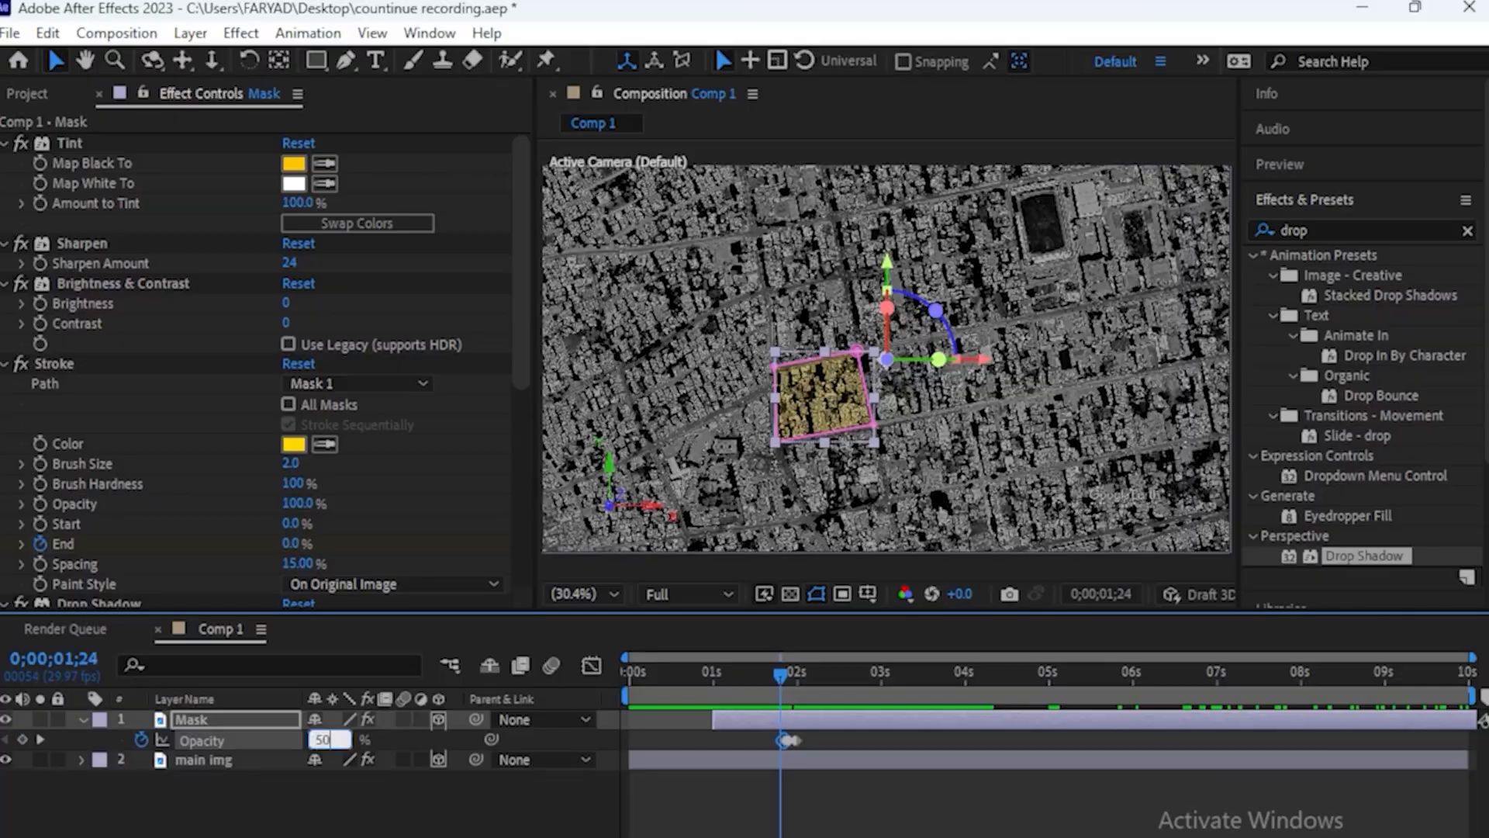
key(Page_Up)
drag(314, 743, 316, 743)
key(Page_Up)
key(Page_Up)
key(Page_Up)
click(317, 739)
key(Page_Up)
key(Page_Up)
key(Page_Up)
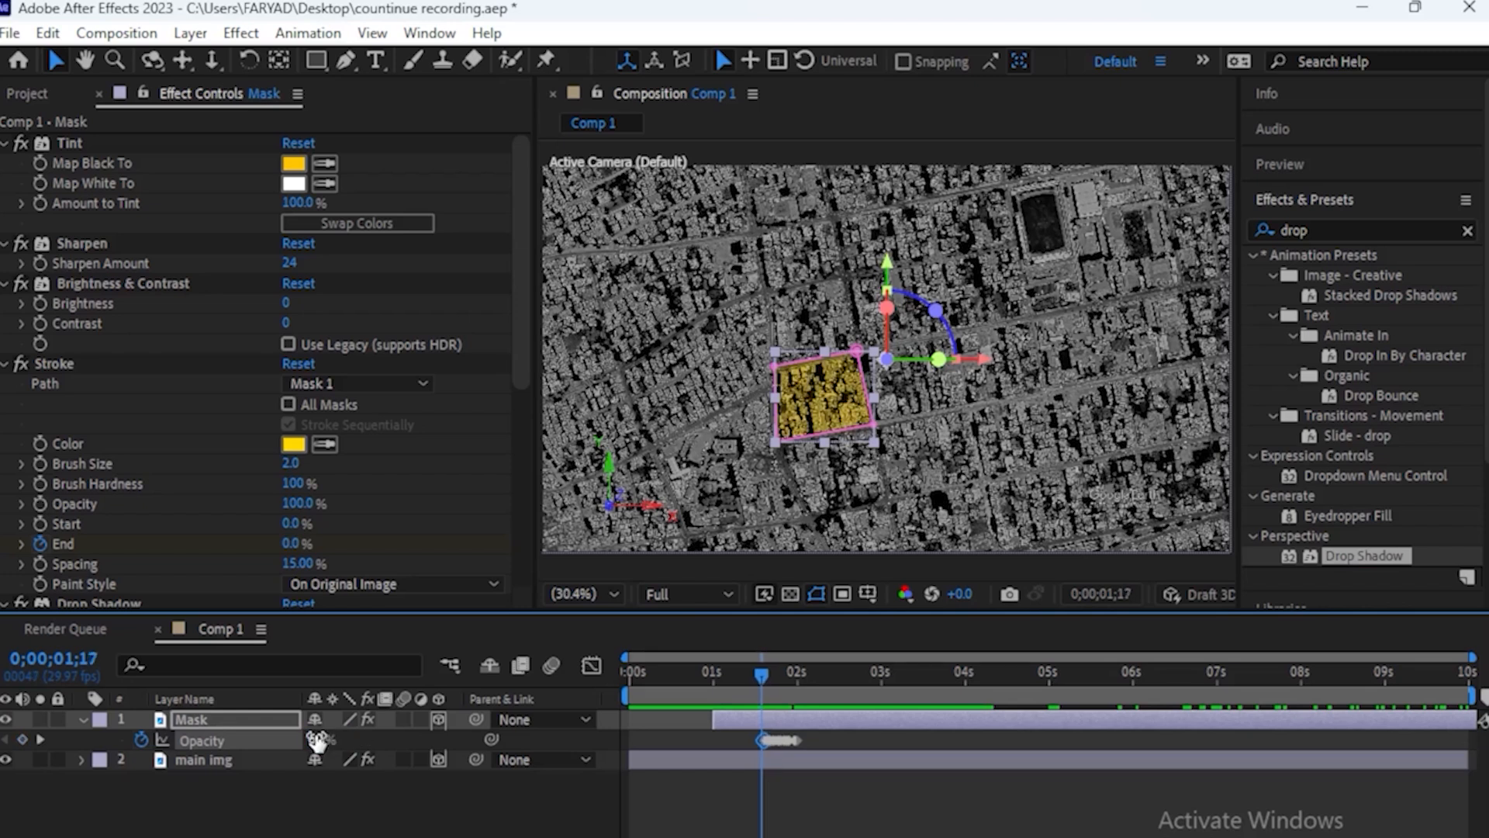
key(Page_Up)
key(Page_Up)
click(317, 754)
click(316, 740)
text(20)
key(Return)
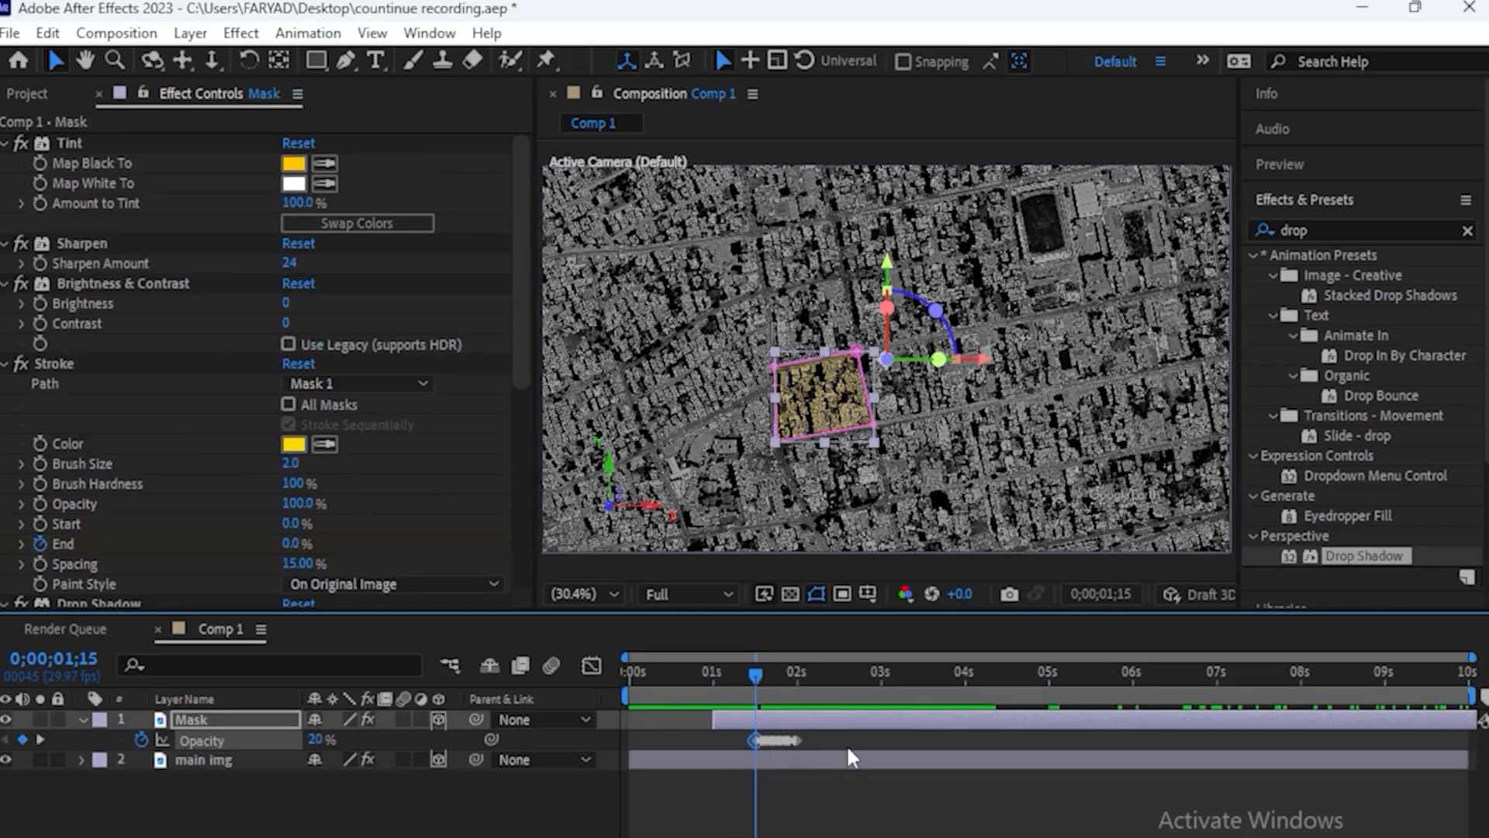
Select all the Mask's Opacity keyframes and stretch them proportionally so the first one falls at 1 second
drag(1472, 657, 988, 657)
drag(1038, 733, 896, 749)
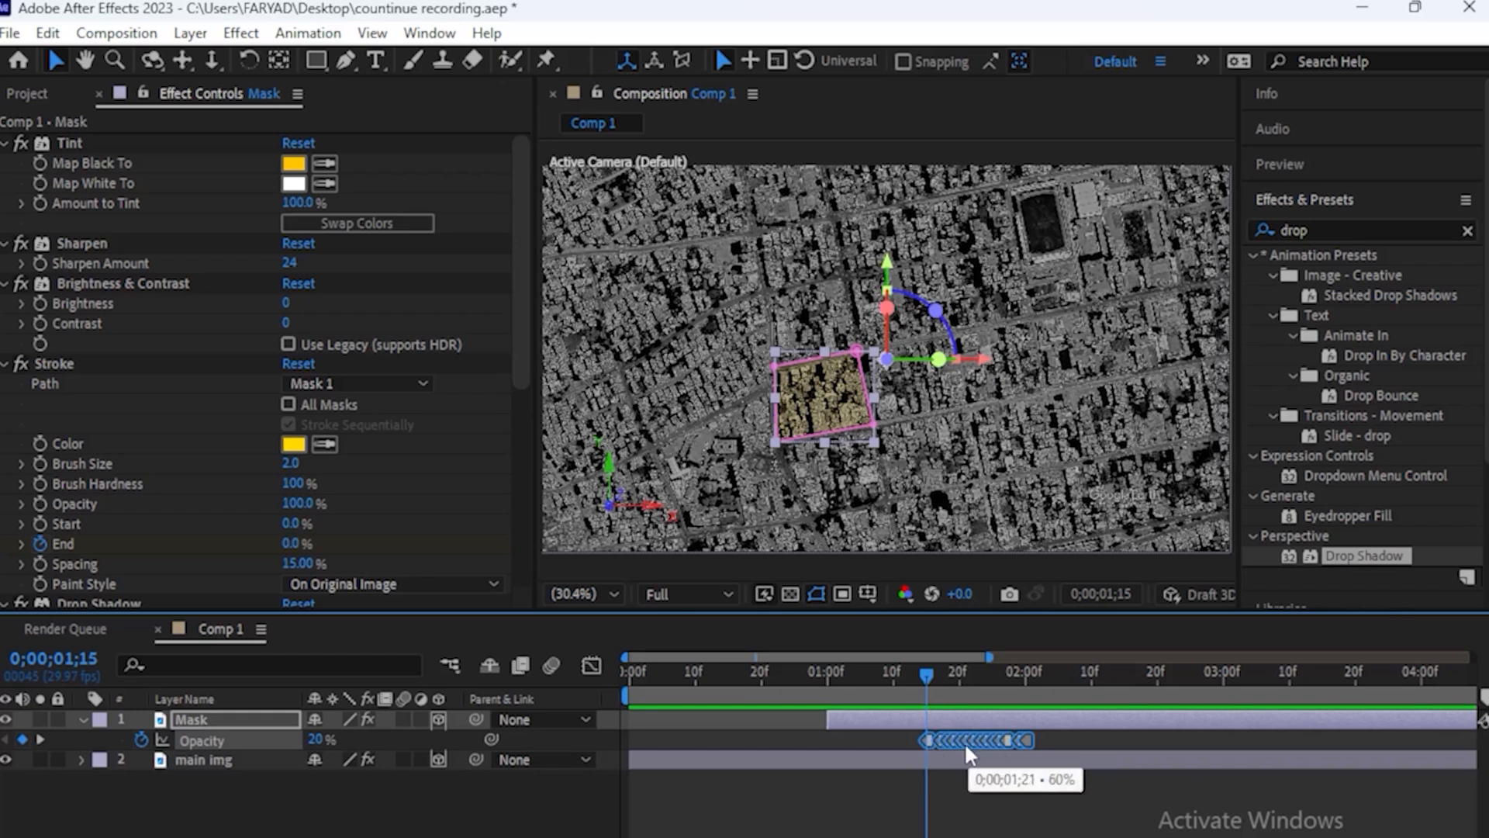
key(=)
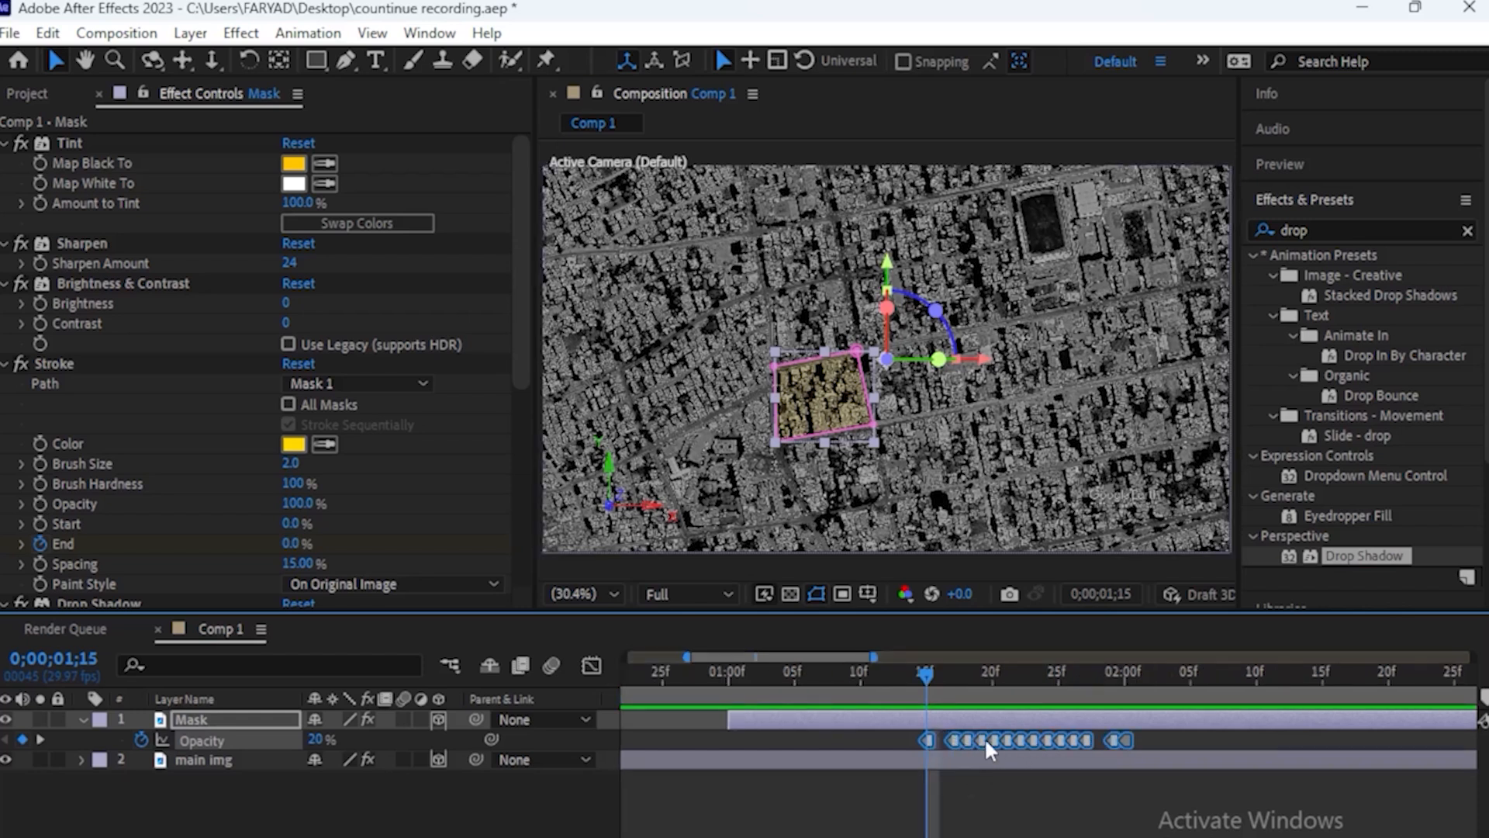
key(minus)
mouse_move(687, 837)
mouse_down()
mouse_move(658, 837)
mouse_move(692, 837)
mouse_up()
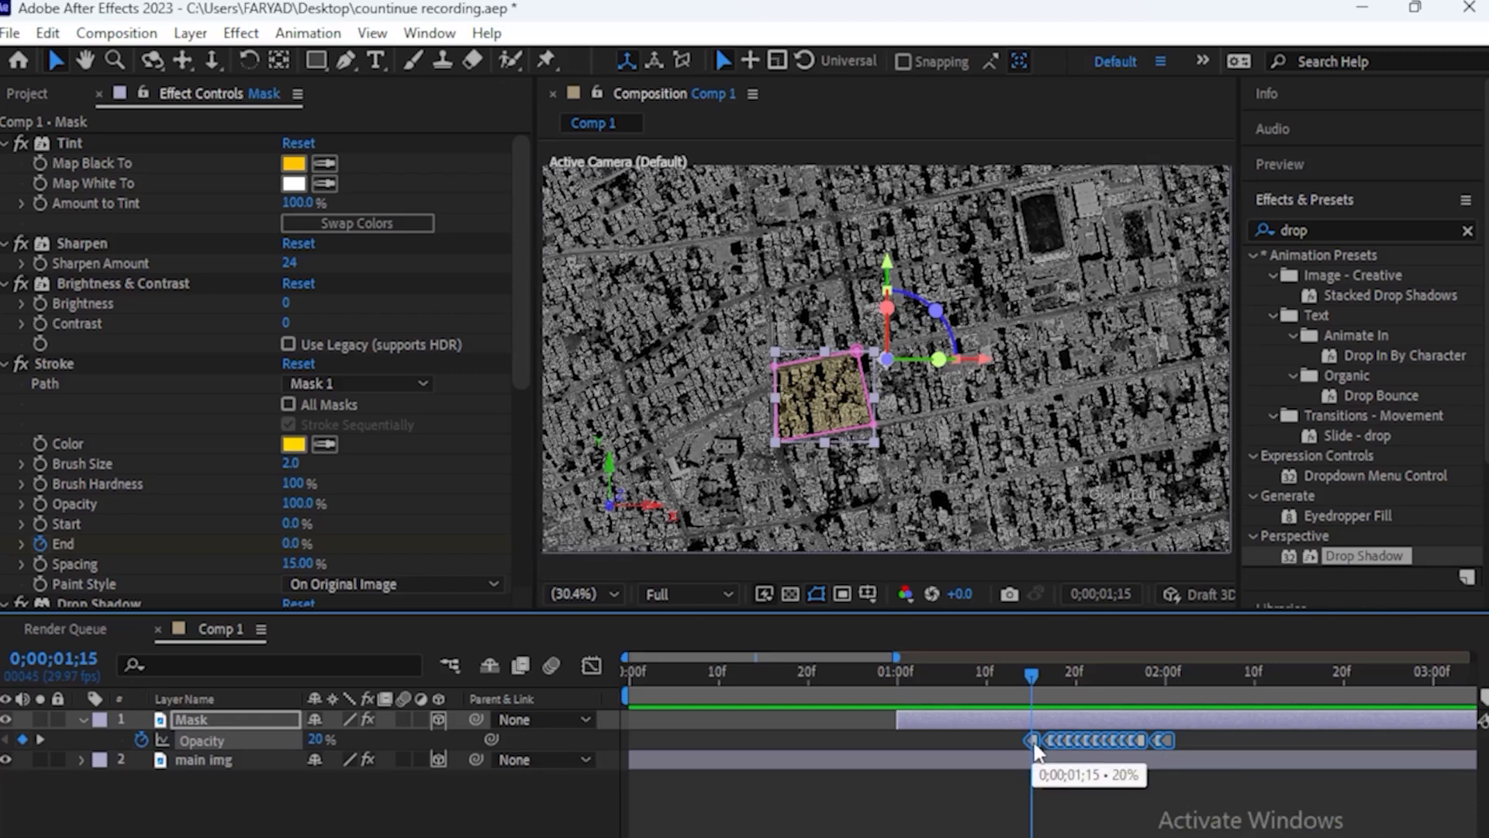
drag(1032, 739, 896, 738)
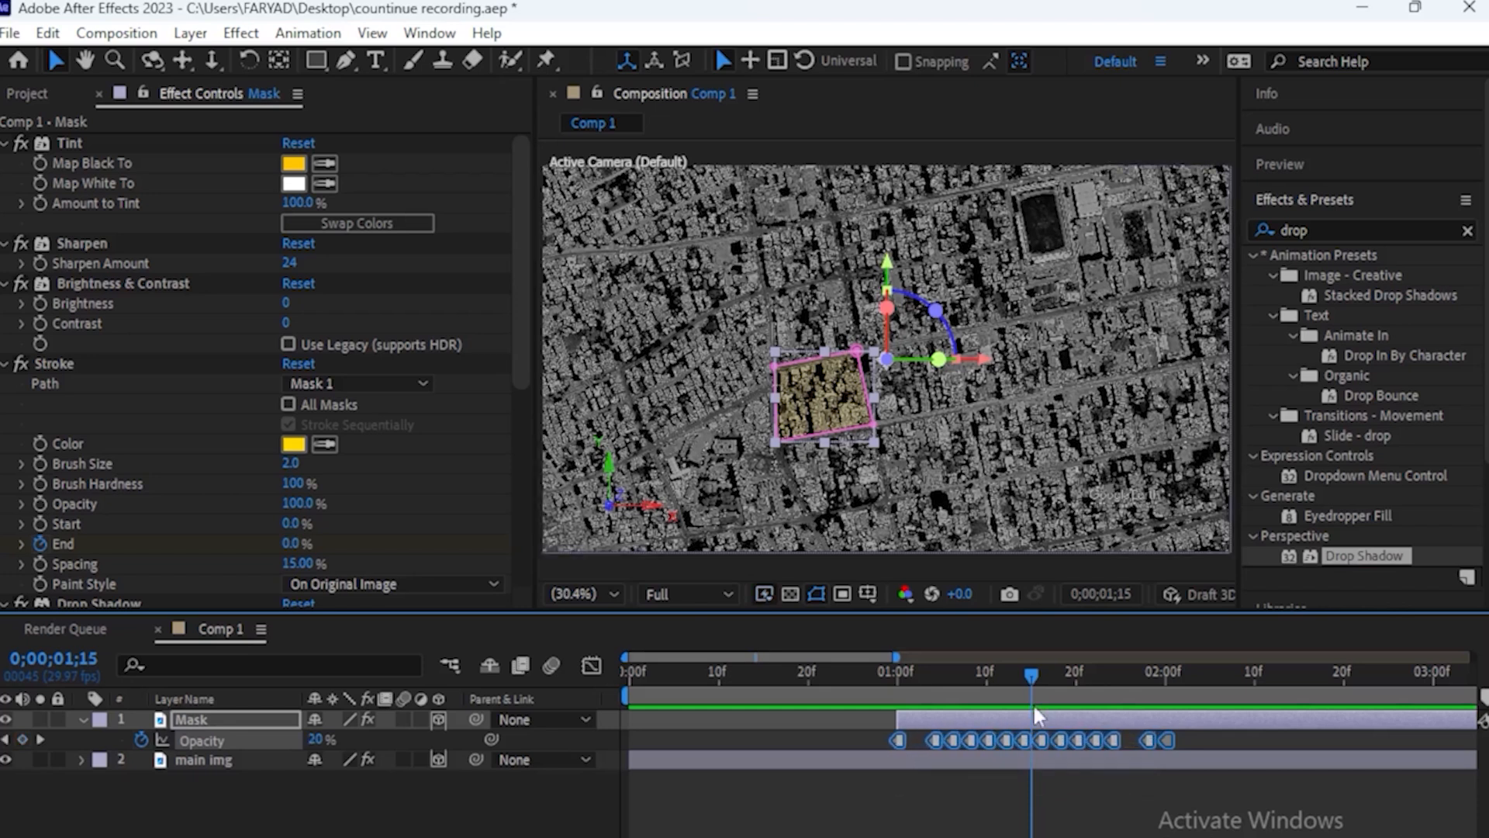
Preview the flickering fade-in of the yellow block from the start of the composition
drag(1027, 673, 887, 678)
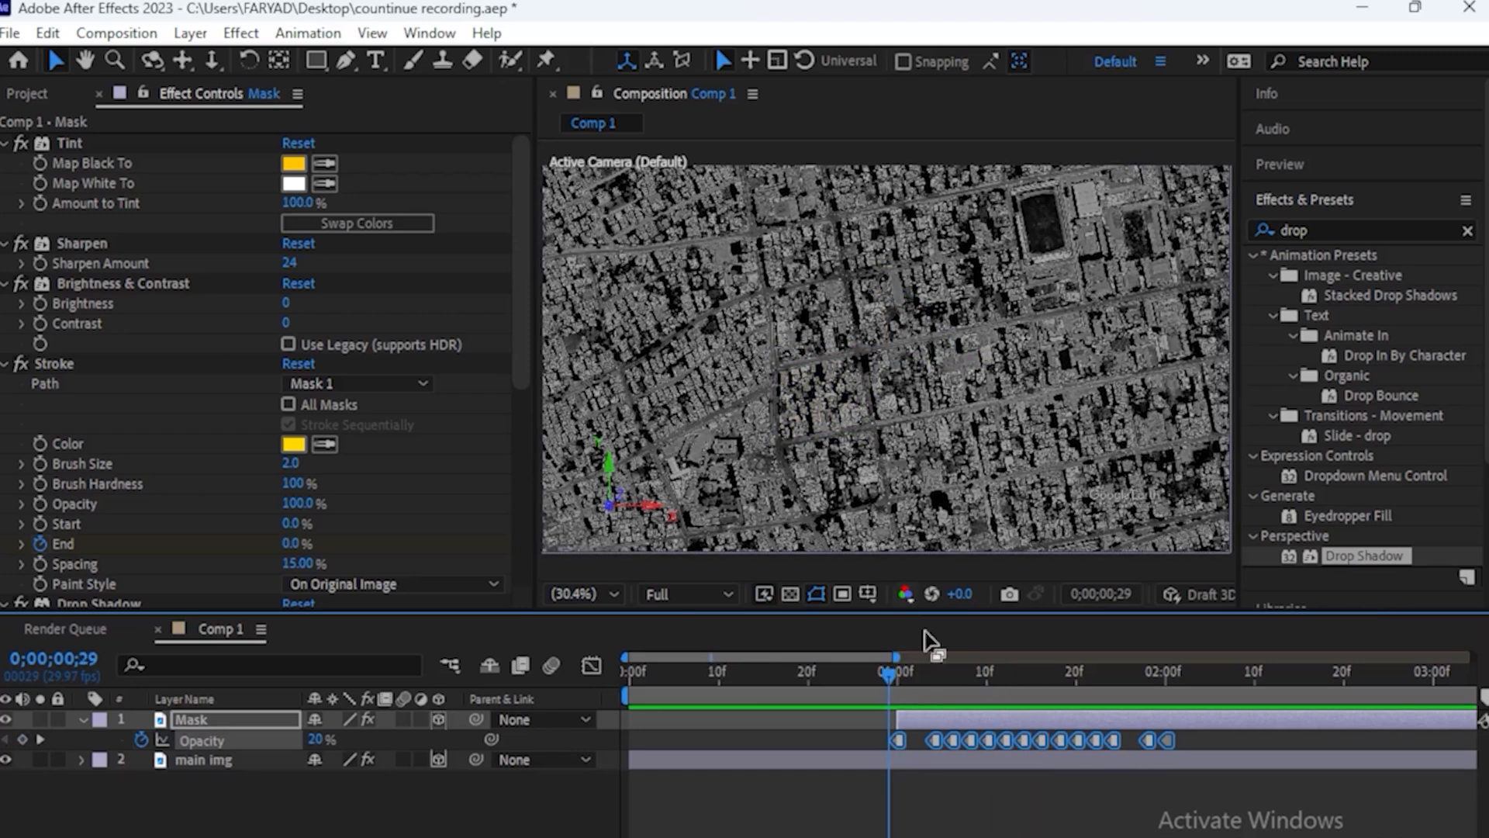
drag(887, 672, 744, 674)
key(Home)
key(space)
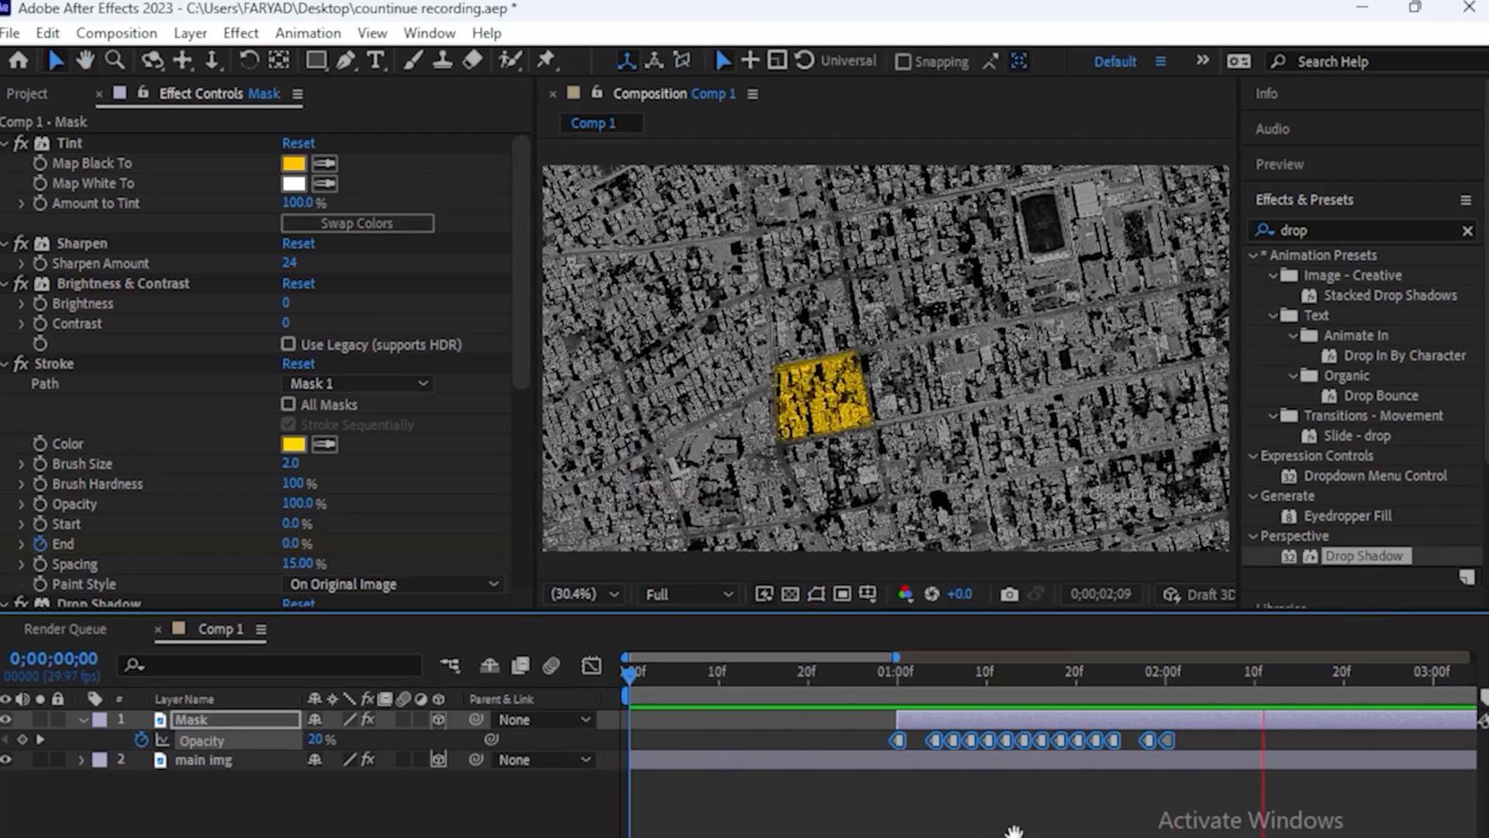
key(space)
click(1016, 834)
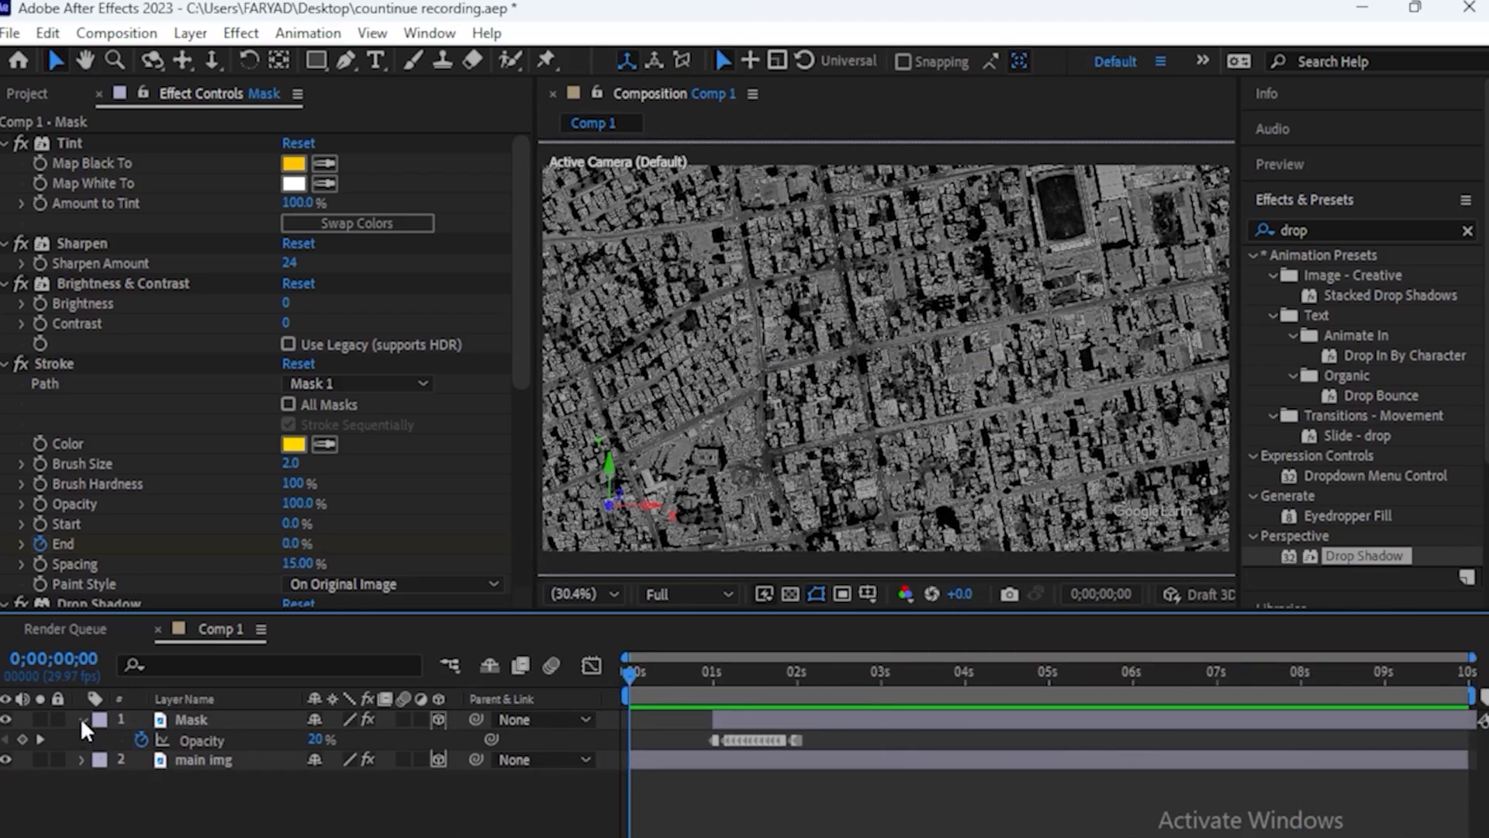
Collapse the Mask layer and create a two-node camera with the 50mm preset
click(82, 720)
right_click(166, 825)
click(535, 647)
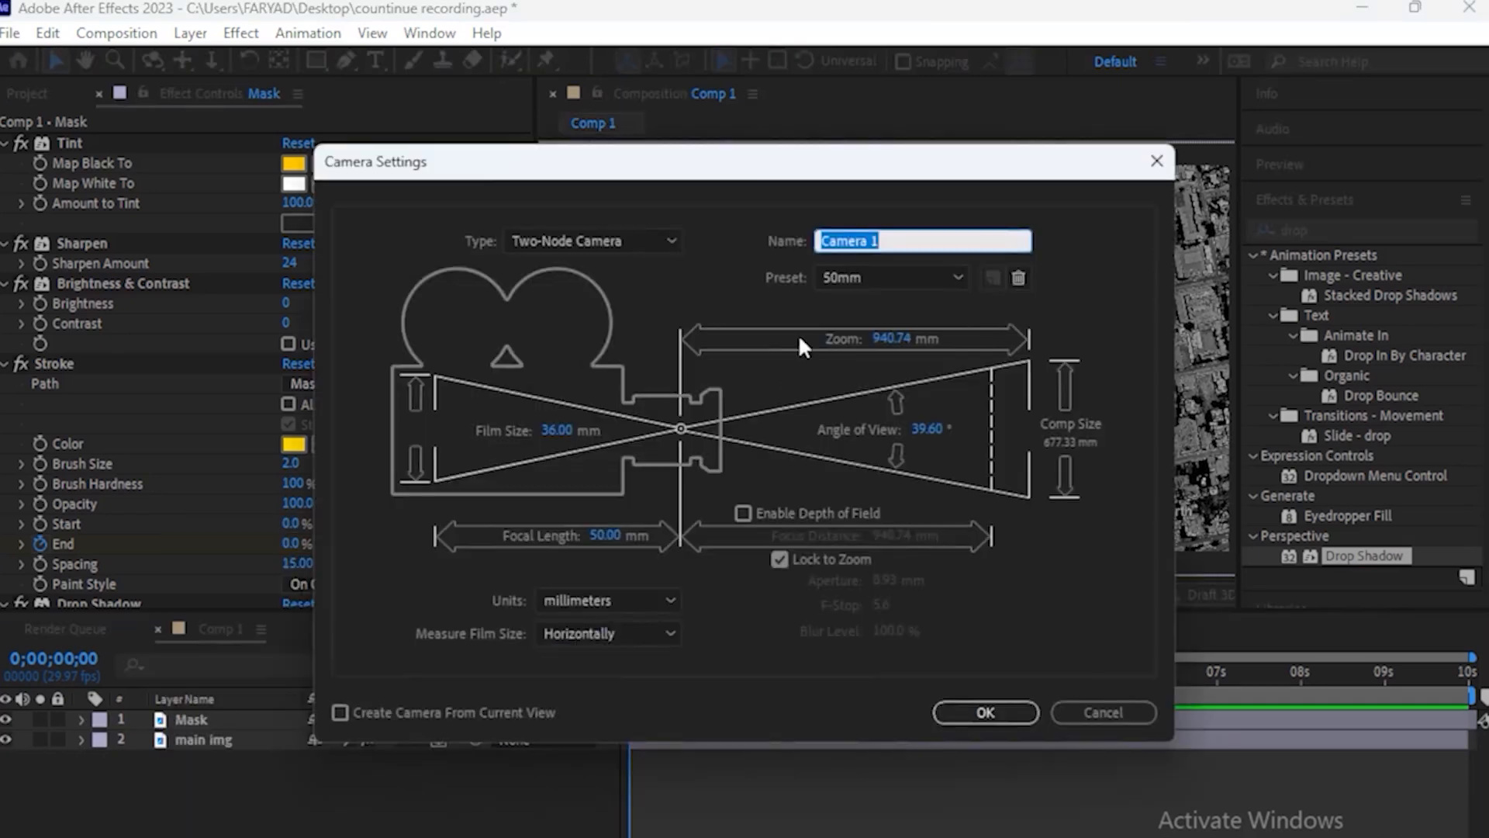
click(985, 712)
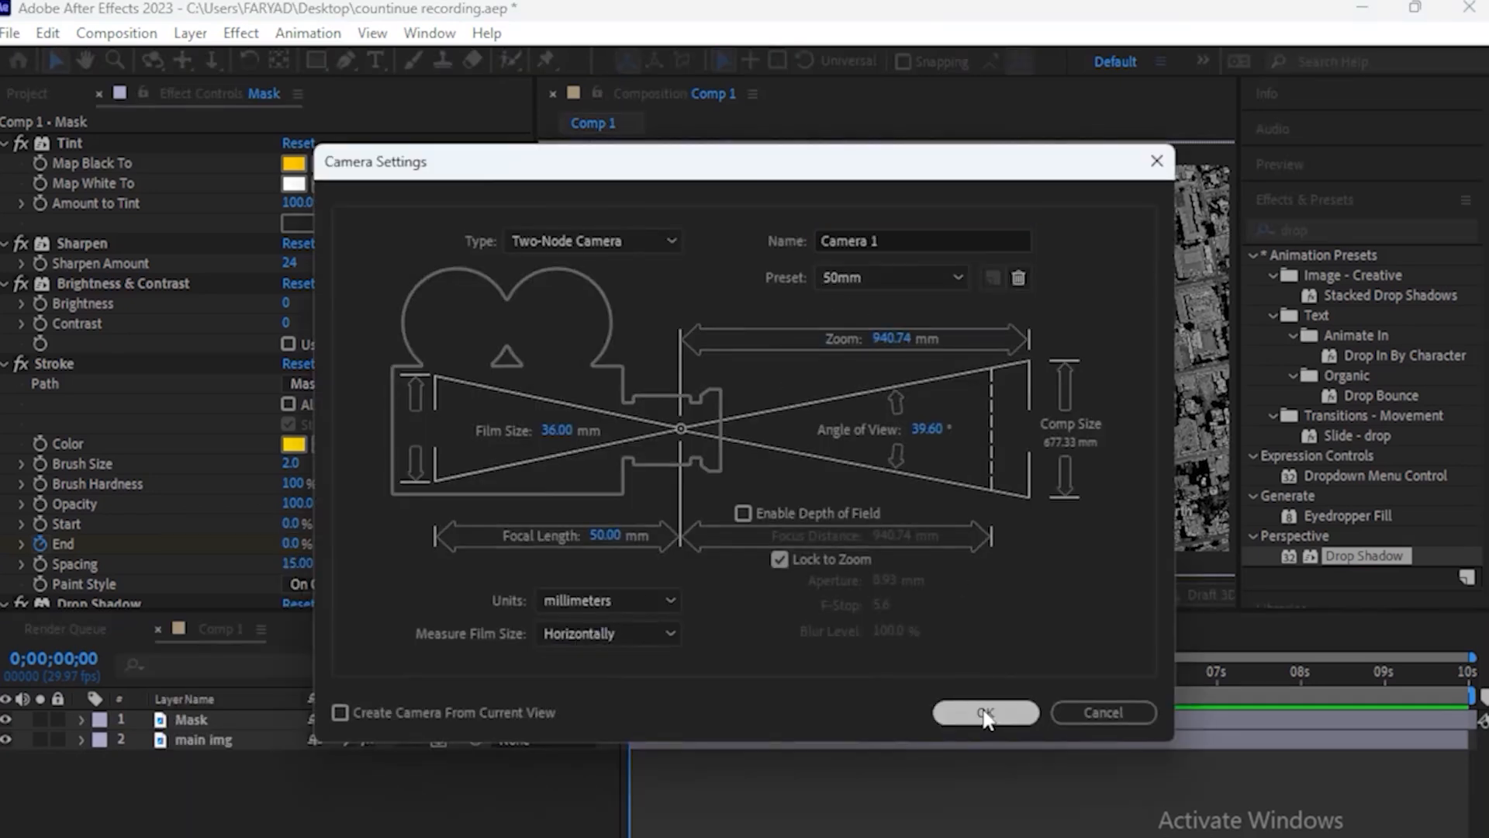
Add a null object as a 3D layer and parent Camera 1 to it
right_click(293, 807)
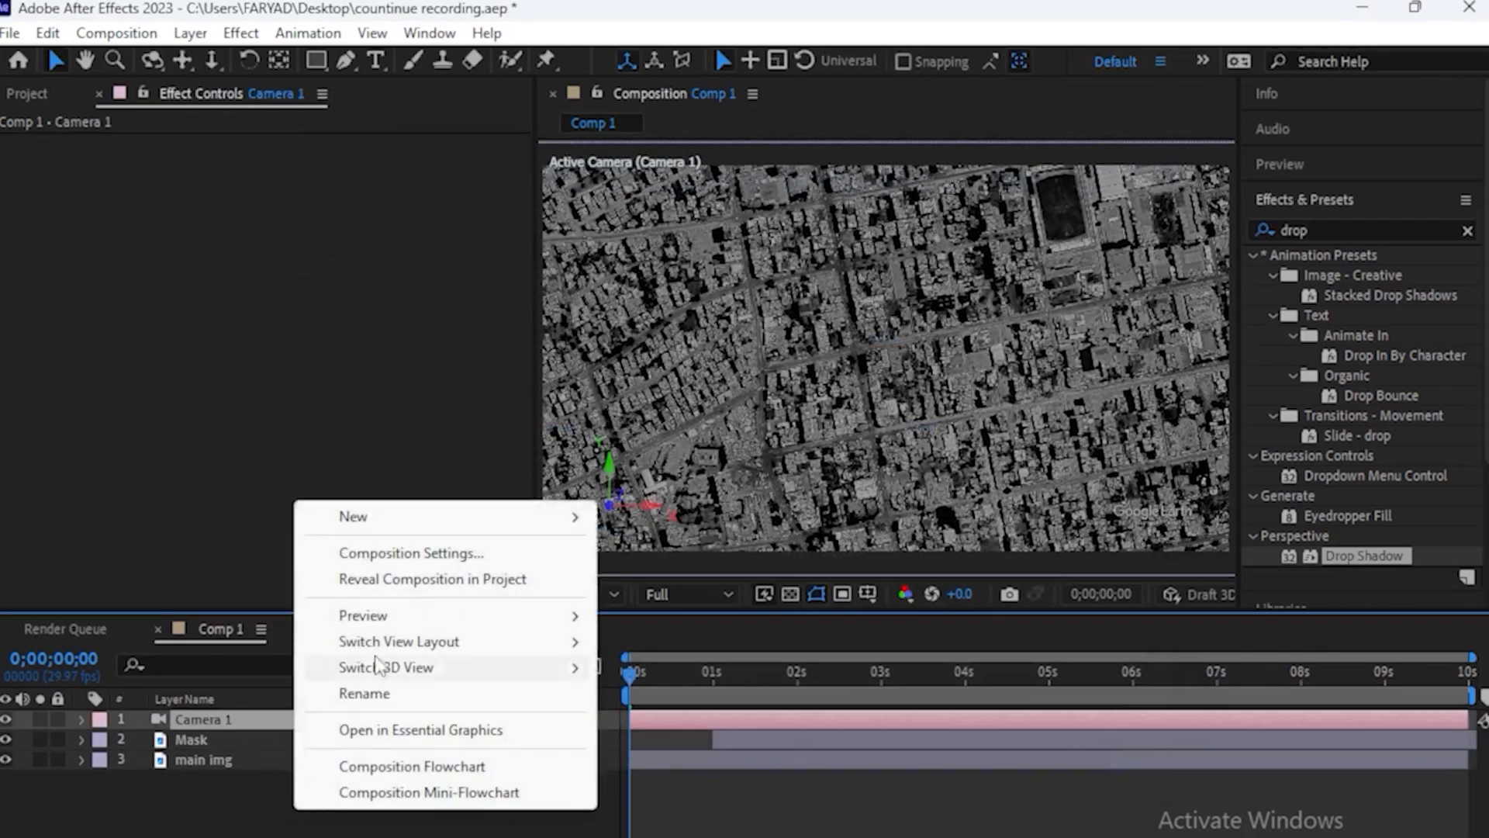
mouse_move(375, 518)
click(712, 657)
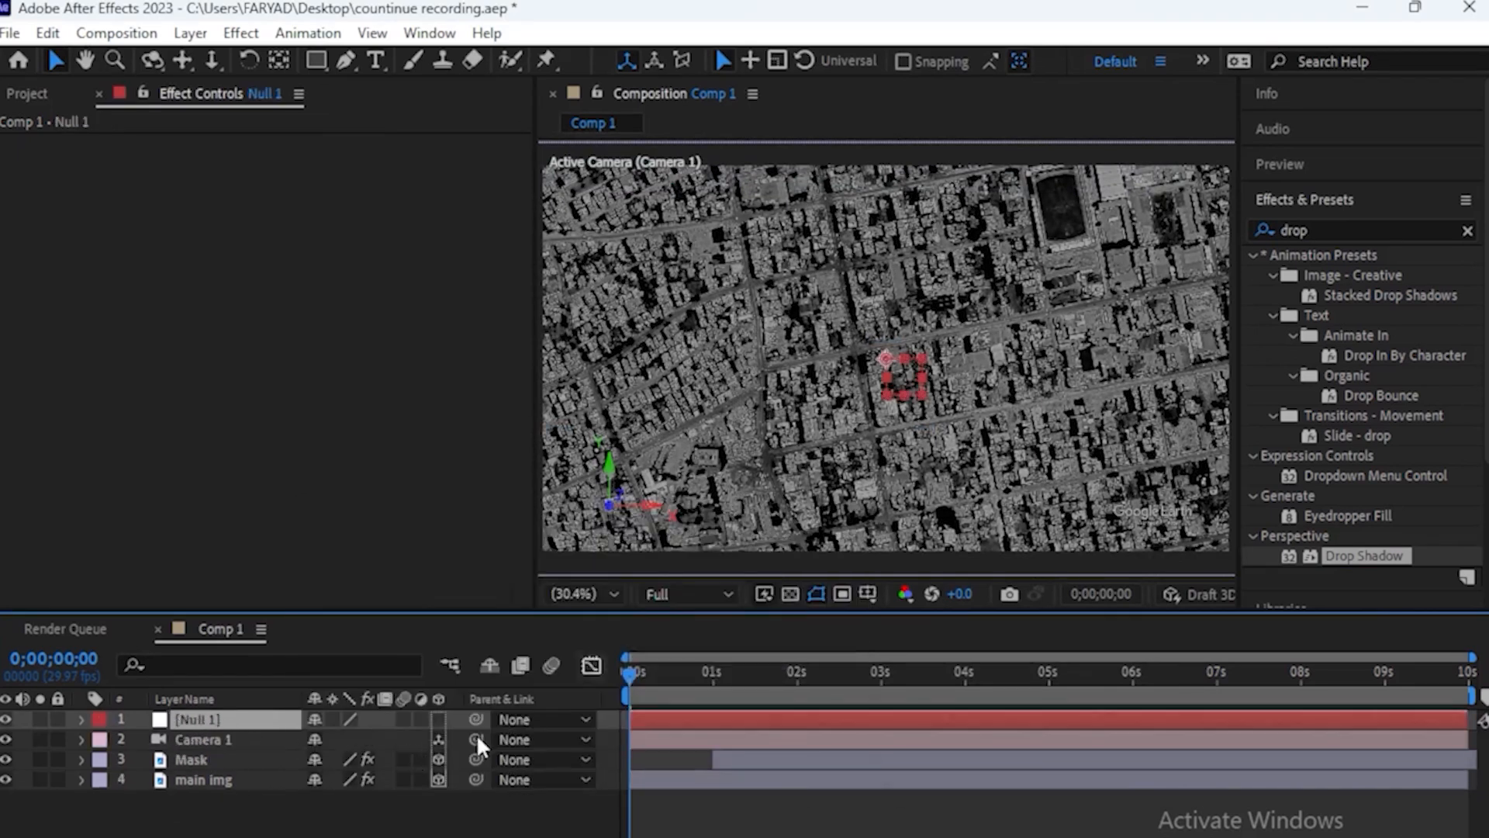
drag(476, 739, 210, 713)
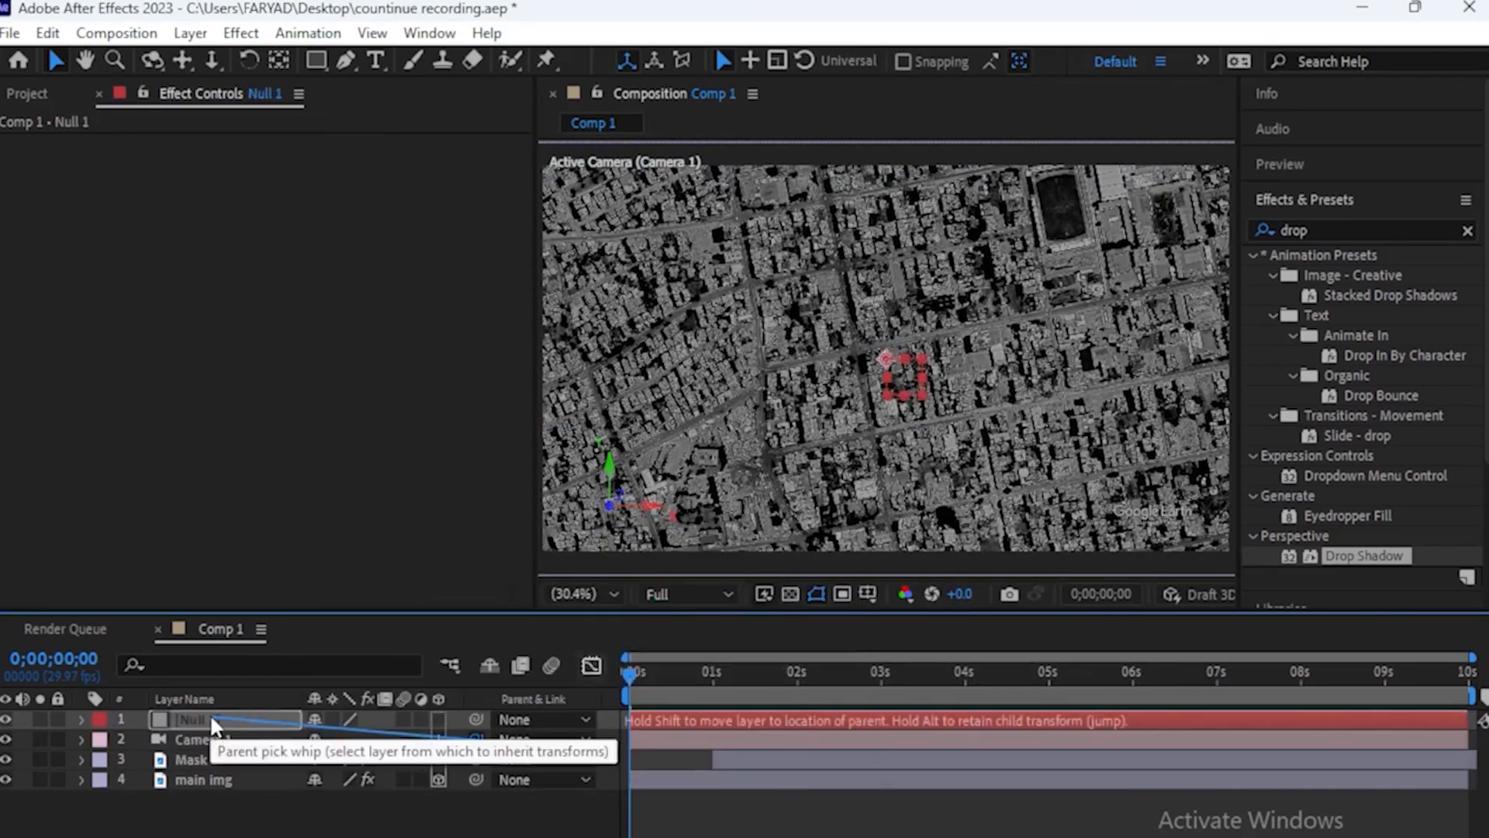
drag(209, 713, 203, 718)
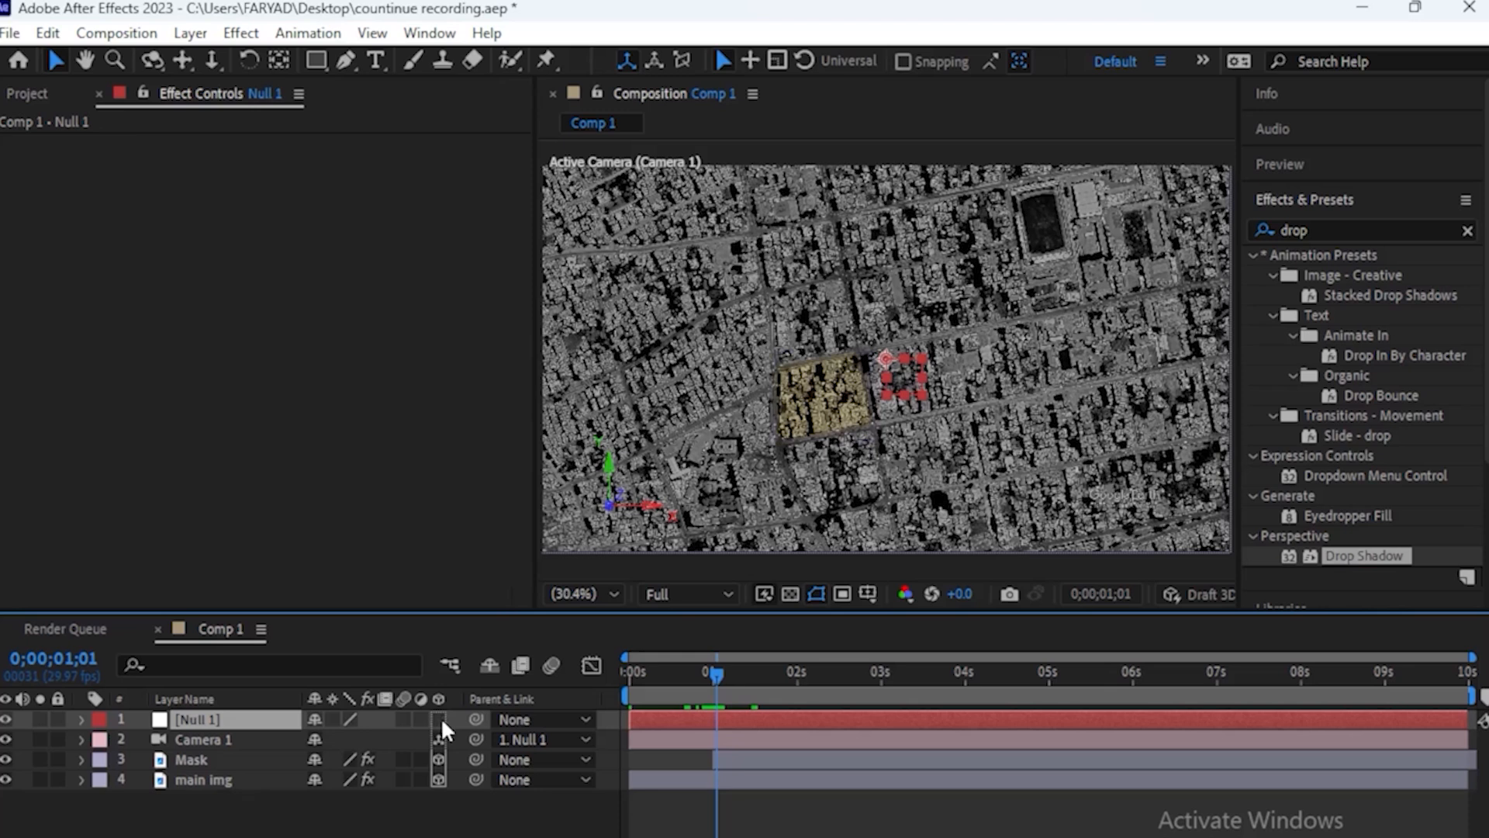
click(439, 719)
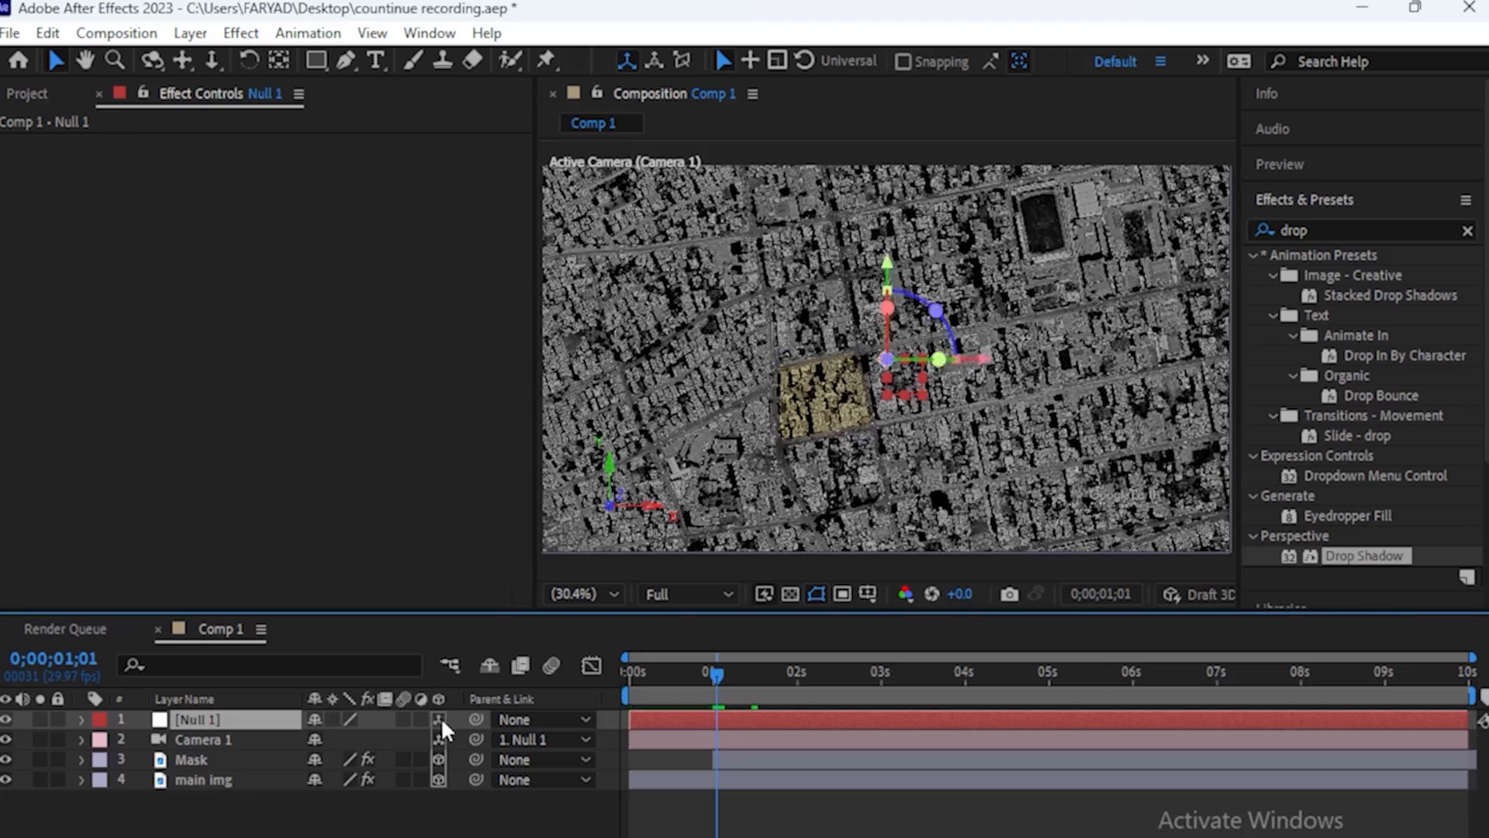
Keyframe the null's X, Y and Z Rotation and place the three keyframes at 1 second
key(Home)
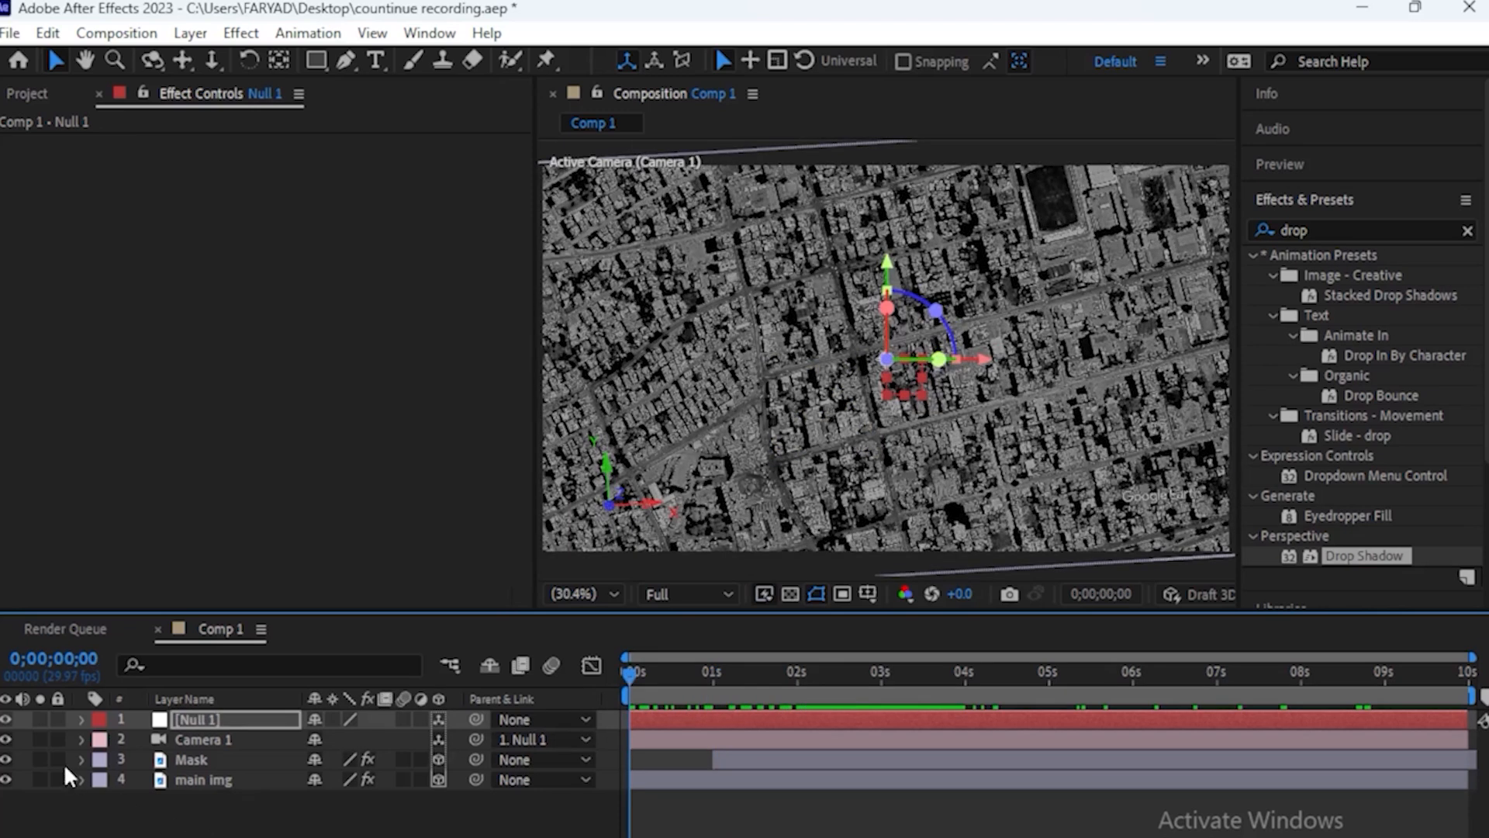
click(82, 721)
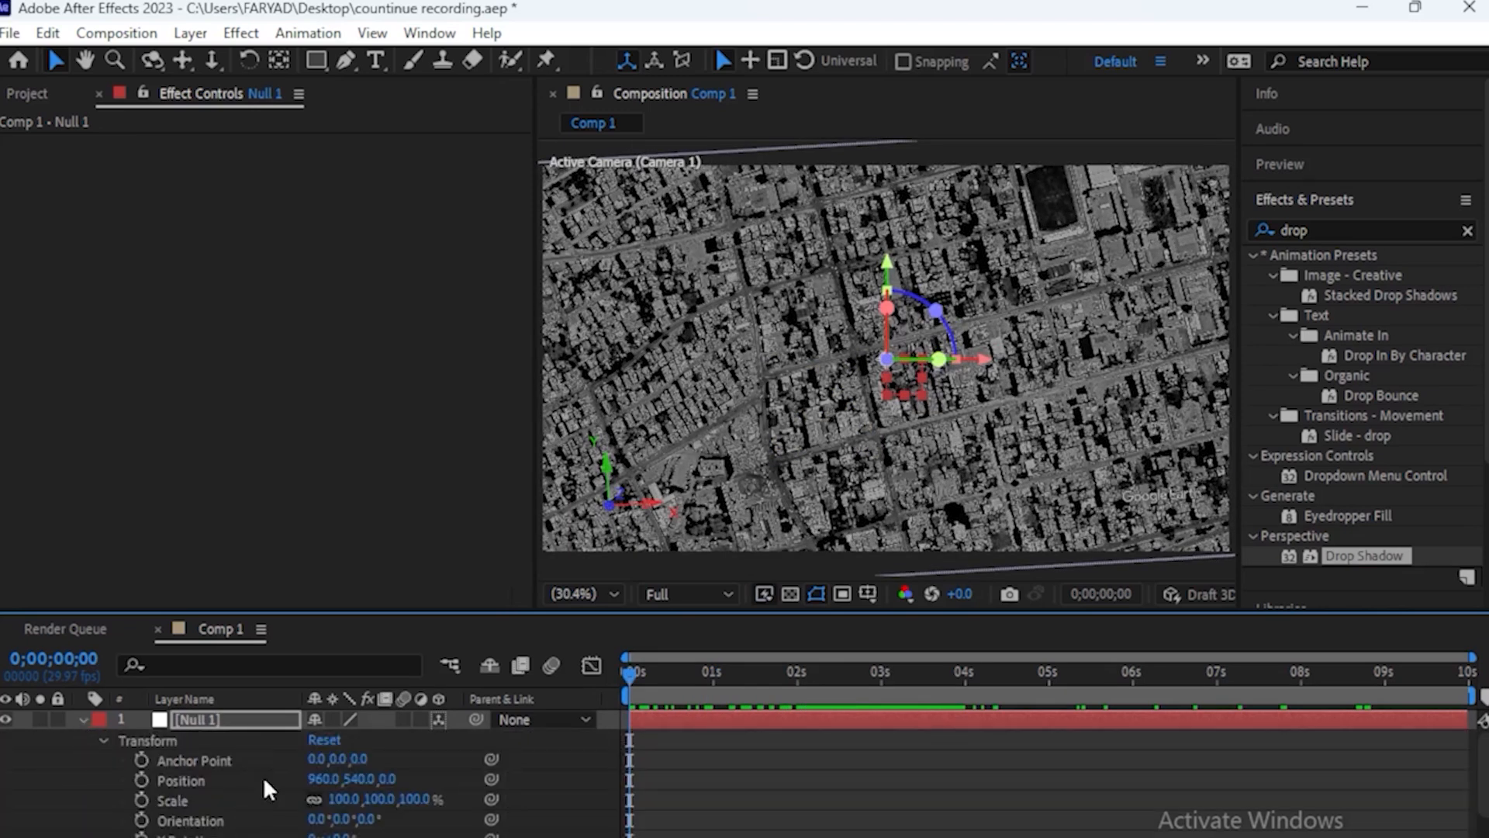
scroll(270, 789, down, 3)
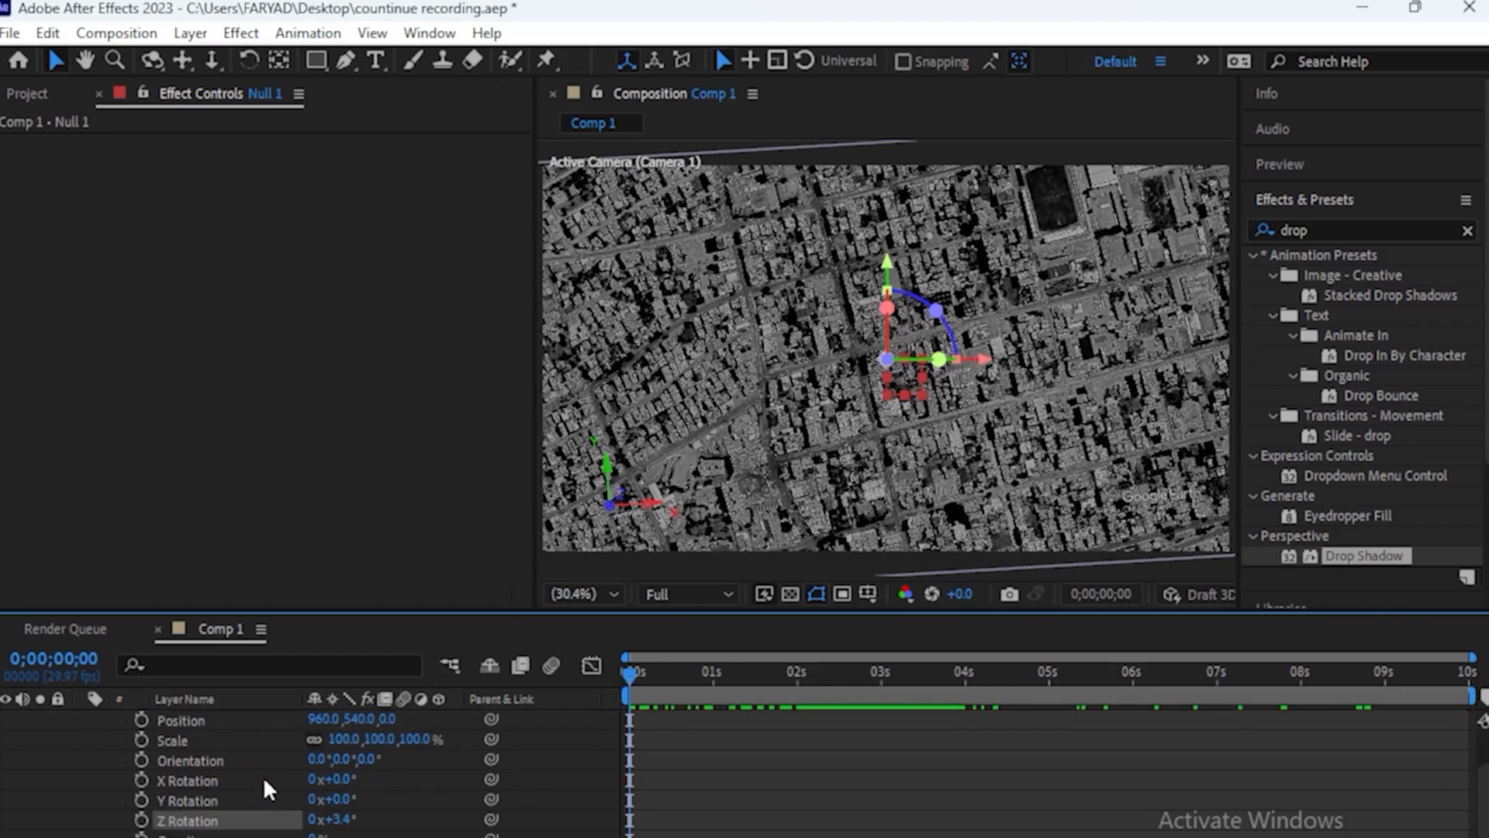
click(141, 781)
click(142, 801)
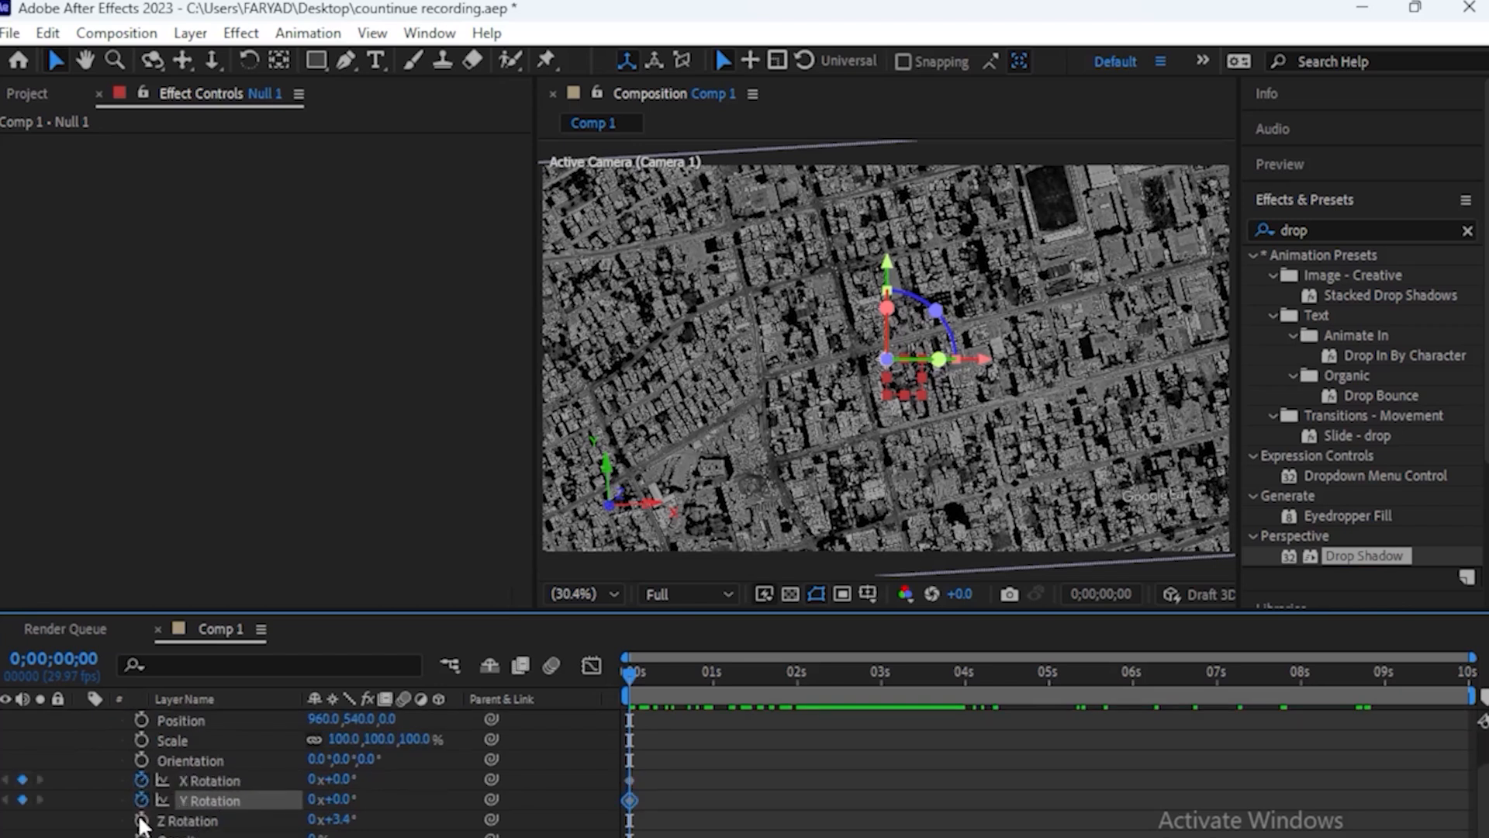
click(142, 820)
click(710, 675)
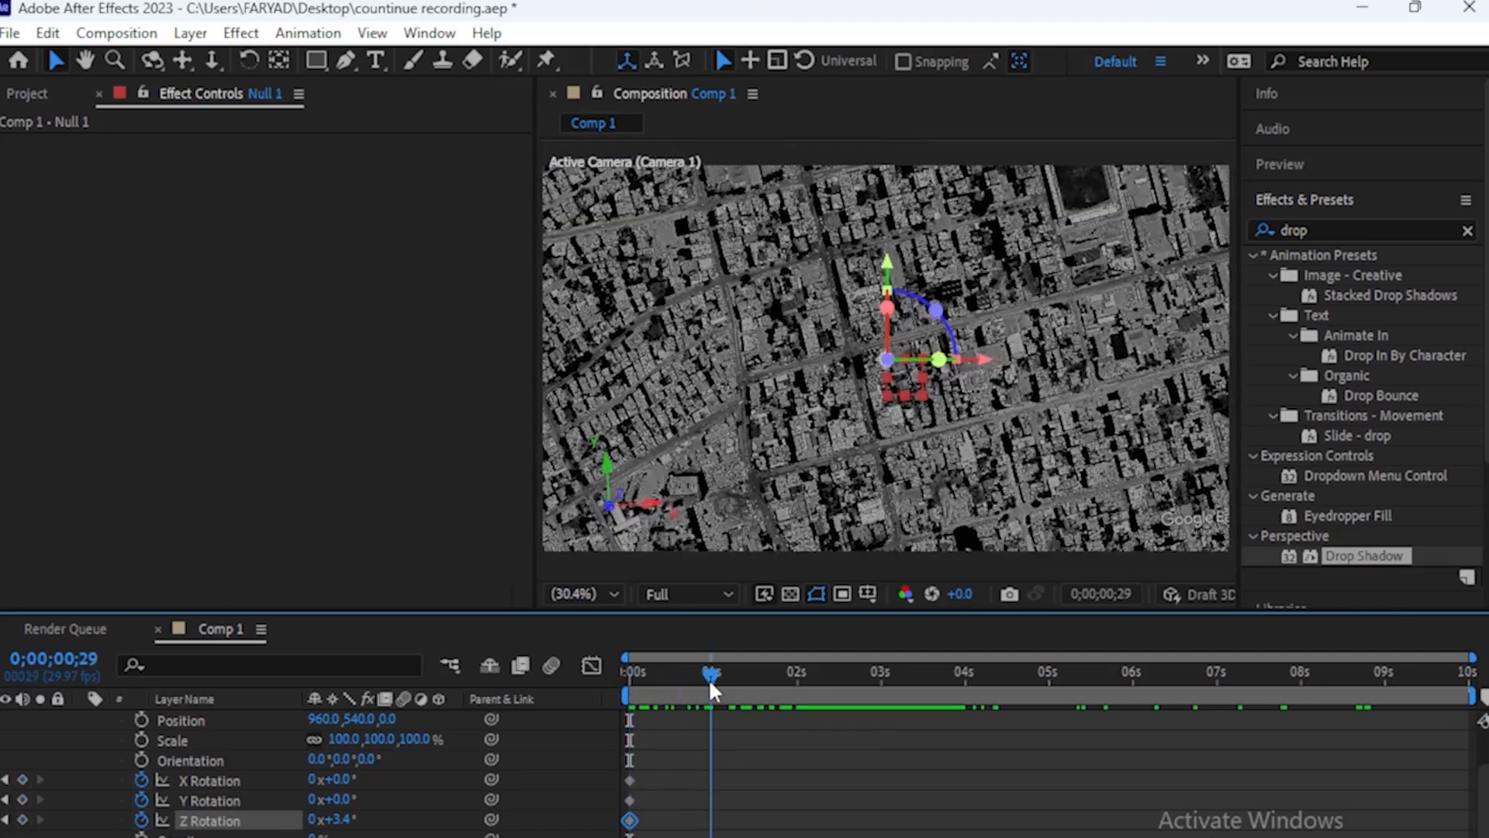
drag(674, 769, 711, 782)
At about 9 seconds, set the null's X Rotation to 23°, Y Rotation to 20° and Z Rotation to 4°
click(1126, 671)
click(1376, 705)
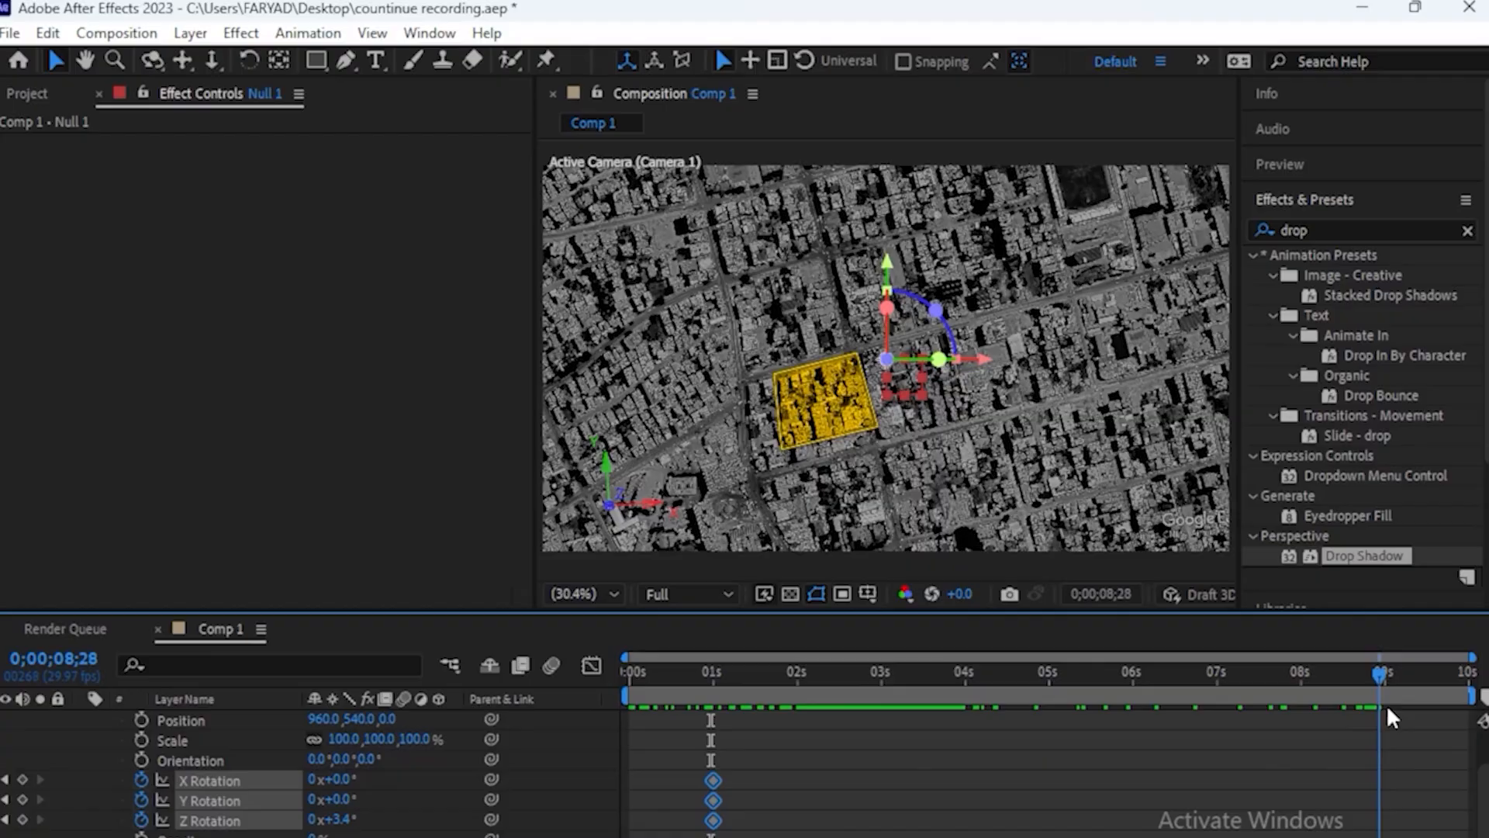
mouse_move(1387, 707)
mouse_down()
mouse_move(1324, 725)
mouse_move(1385, 715)
mouse_up()
click(342, 779)
text(23)
key(Return)
click(344, 798)
text(20)
key(Return)
click(347, 819)
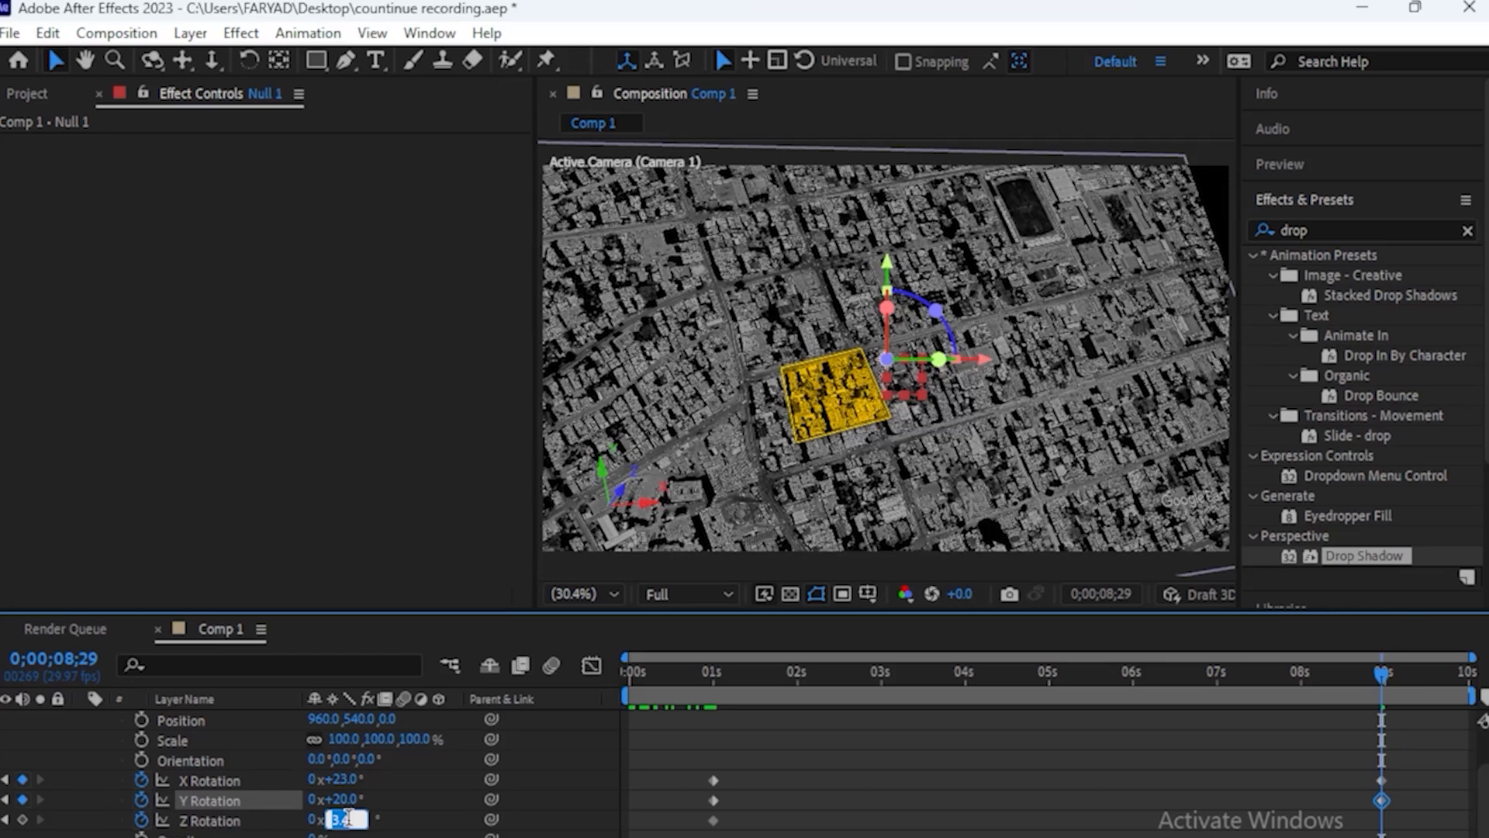
text(4)
key(Return)
Apply Easy Ease to all of the null's rotation keyframes and preview the camera move
click(728, 673)
drag(1415, 757, 679, 833)
key(F9)
key(space)
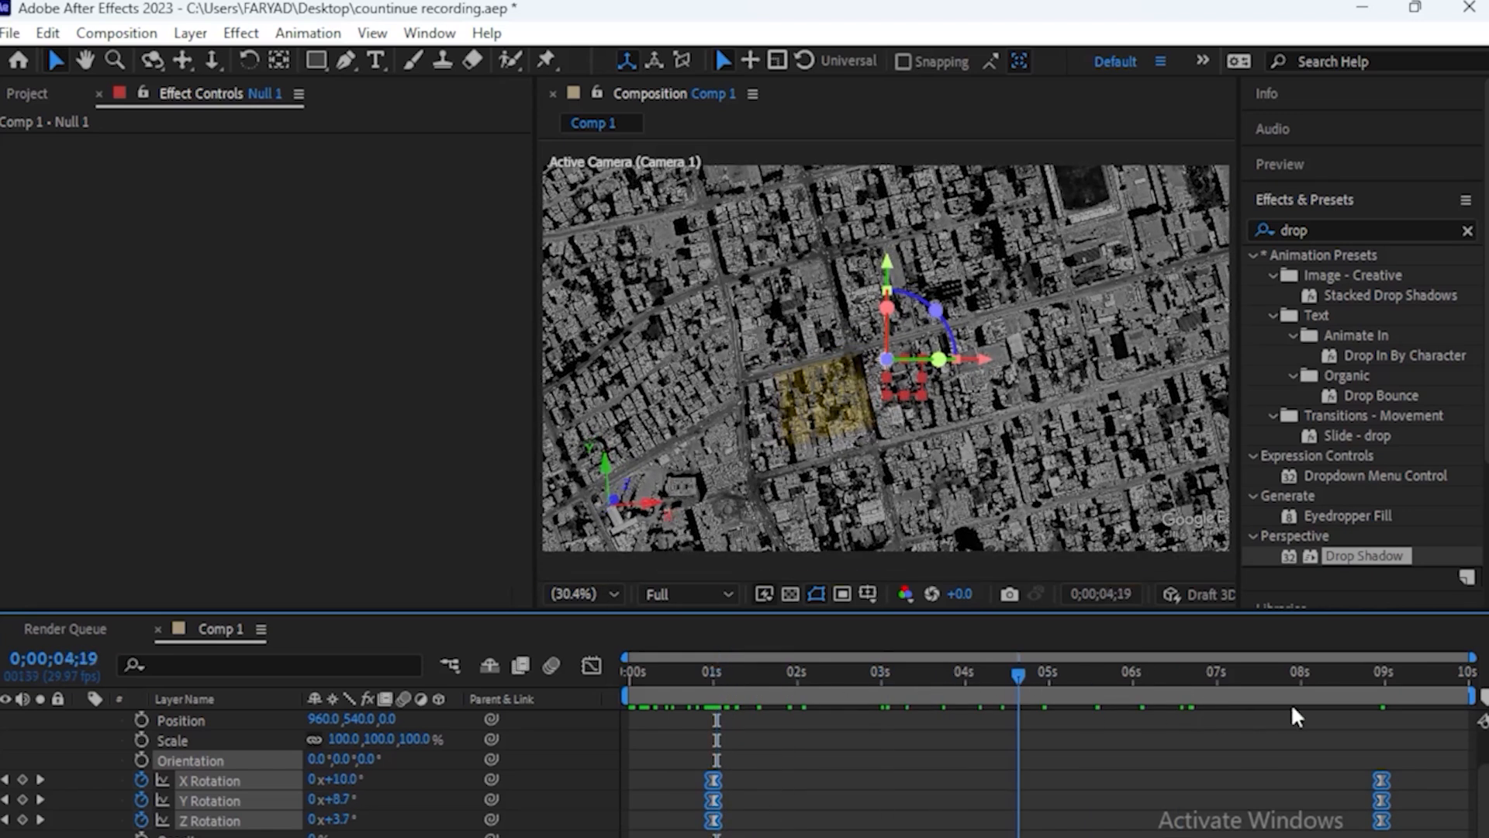
Copy the null's rotation keyframes from 1 second, paste them at 9;29, and collapse the null layer
drag(761, 772, 697, 835)
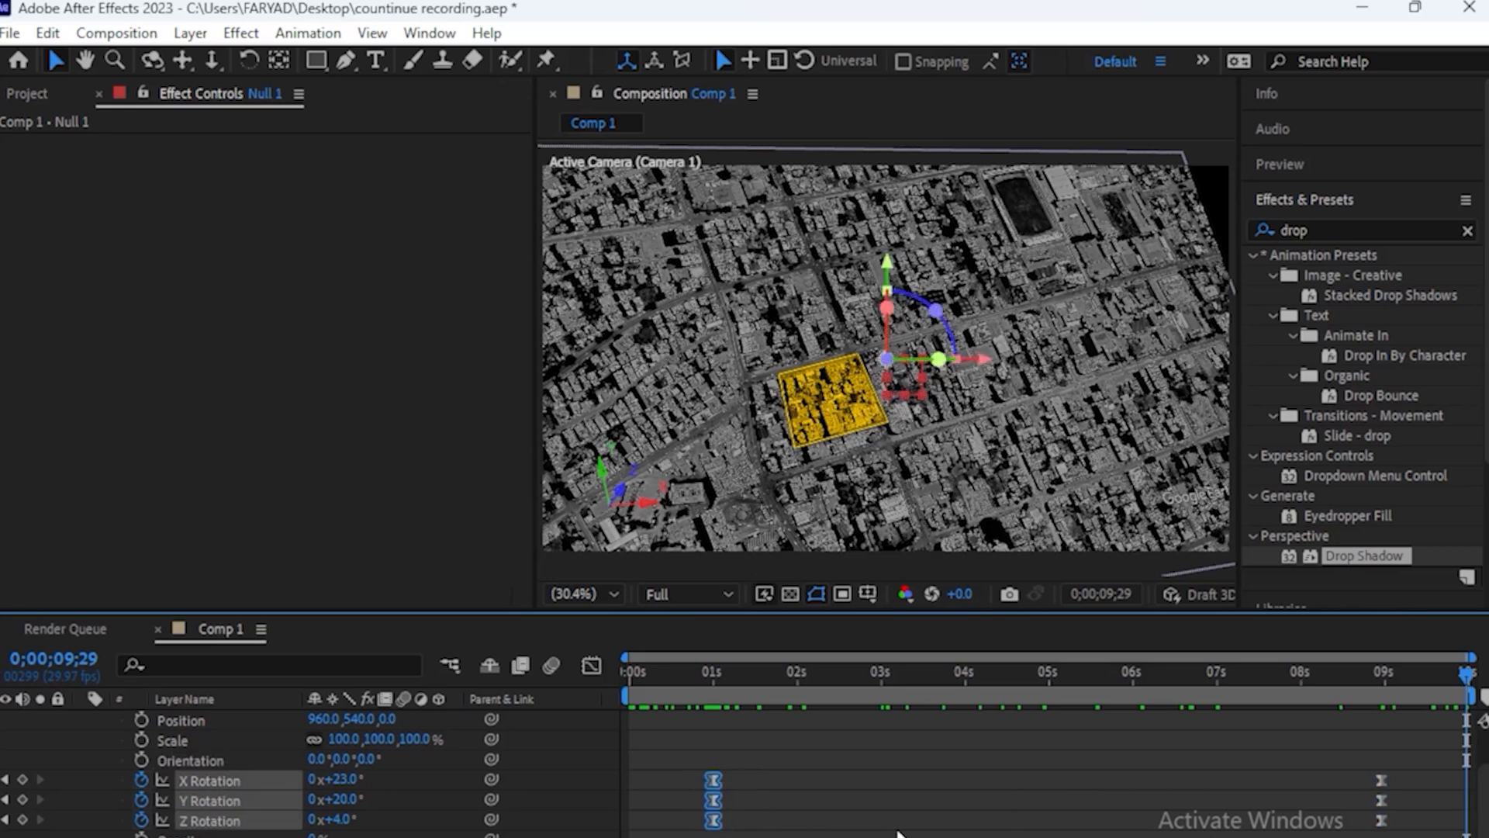
key(ctrl+v)
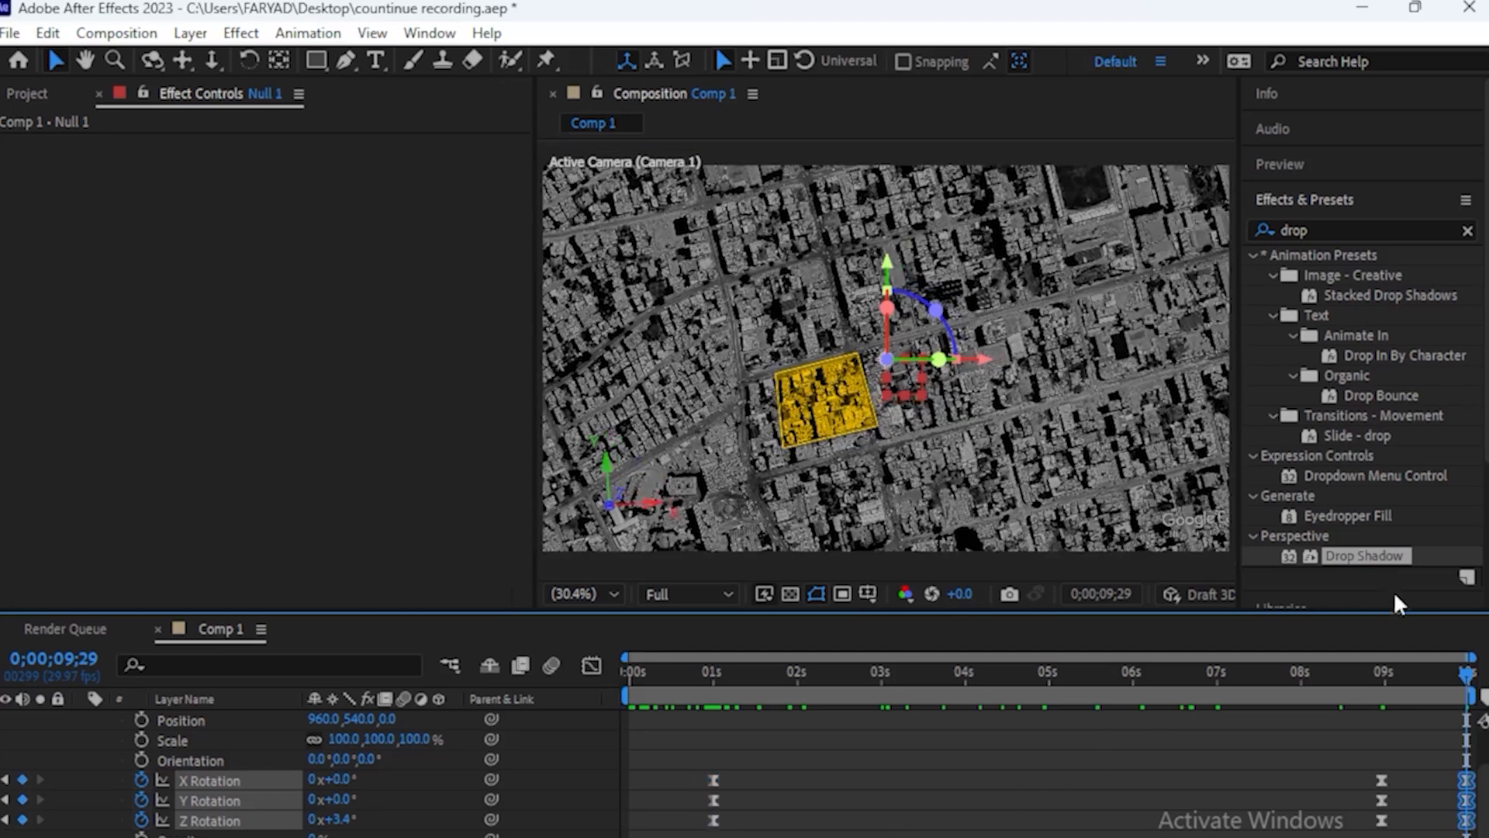
drag(1461, 679, 1301, 752)
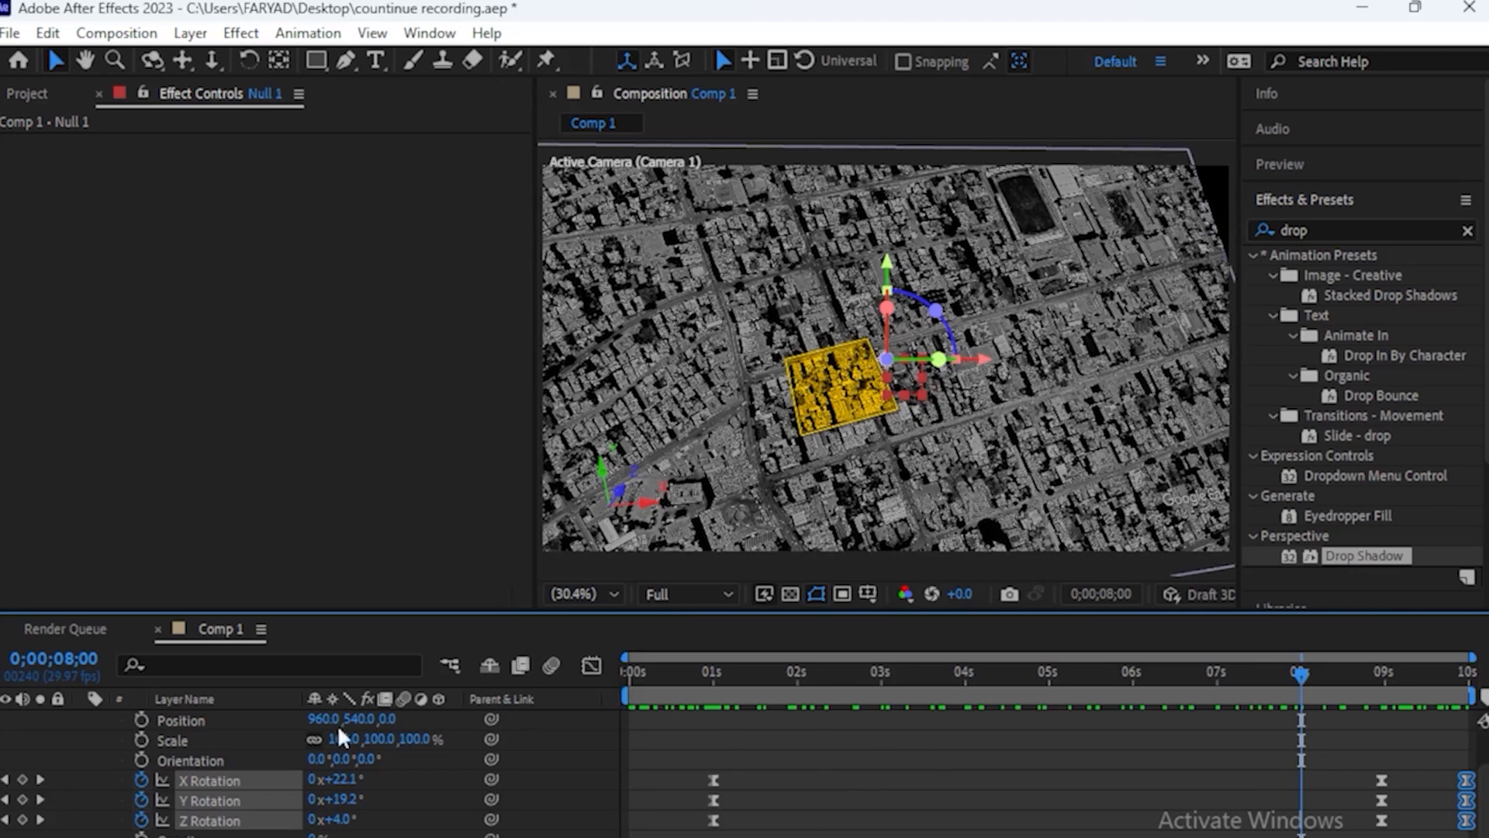
scroll(82, 744, up, 2)
click(79, 718)
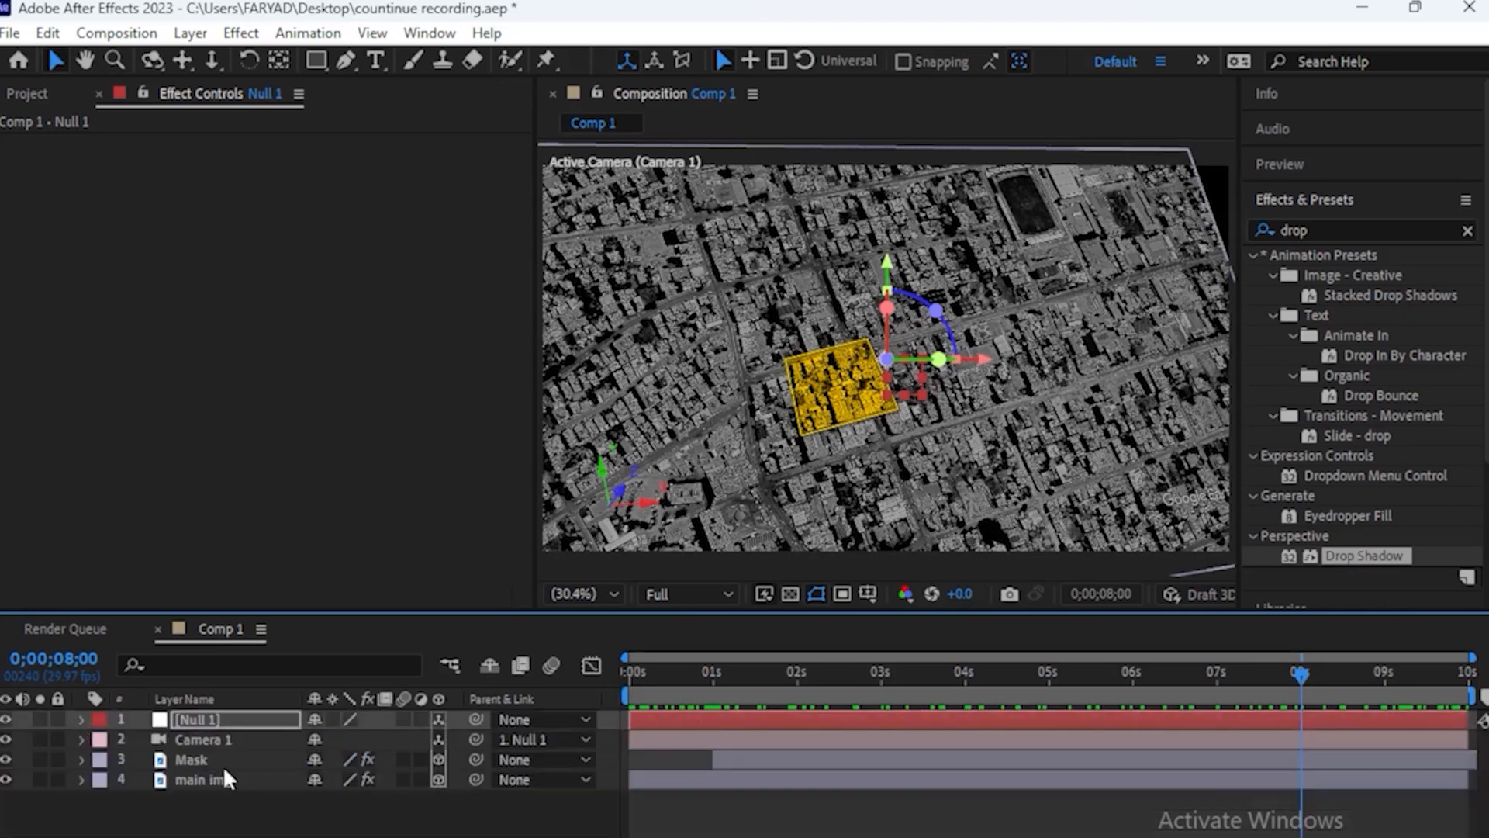
Lower the main img layer's Scale at its 1-second keyframe
click(188, 781)
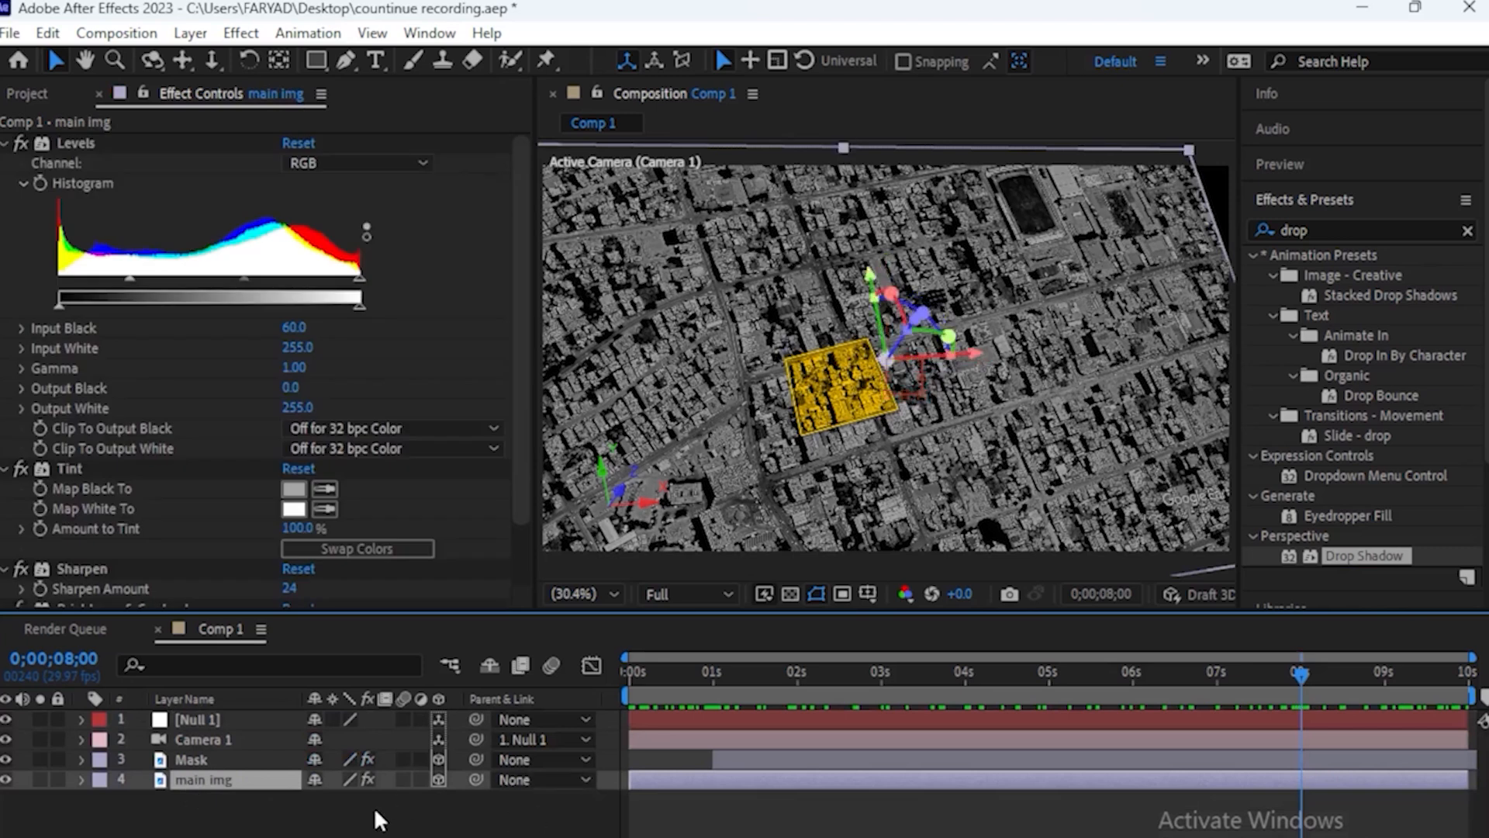
key(s)
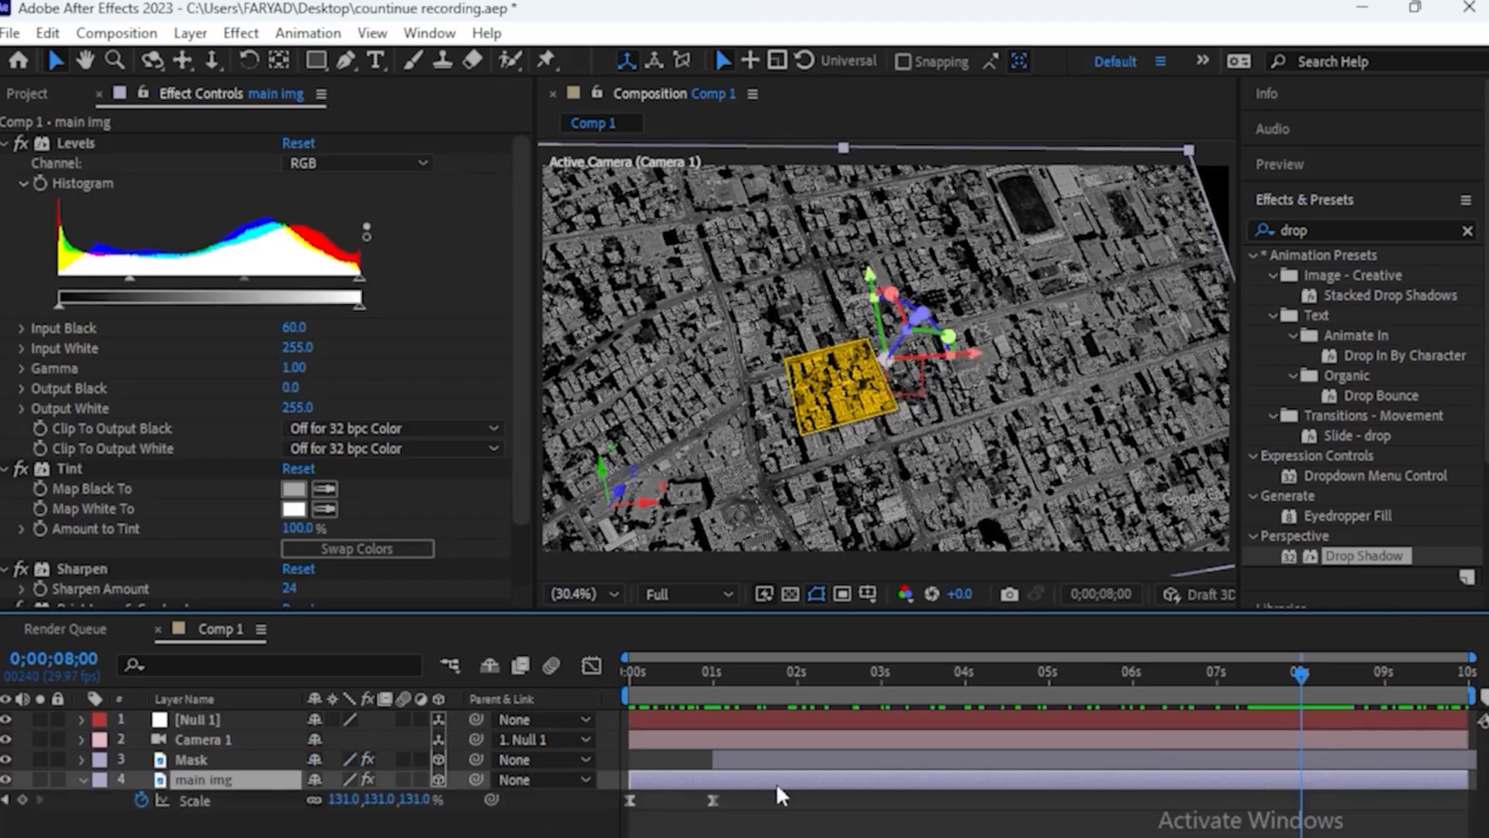
drag(1341, 677, 717, 807)
click(713, 800)
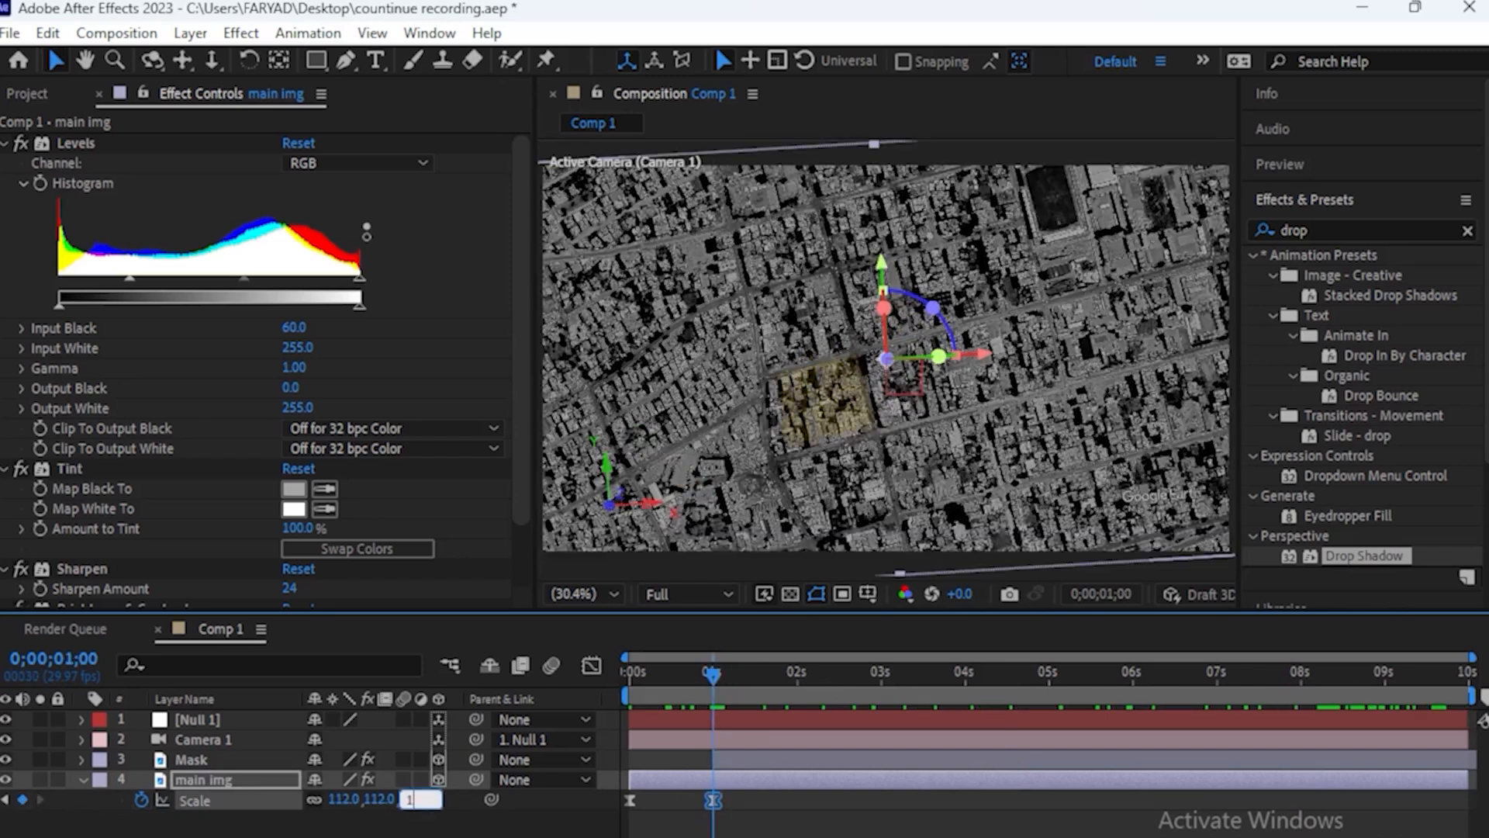
text(0)
key(Return)
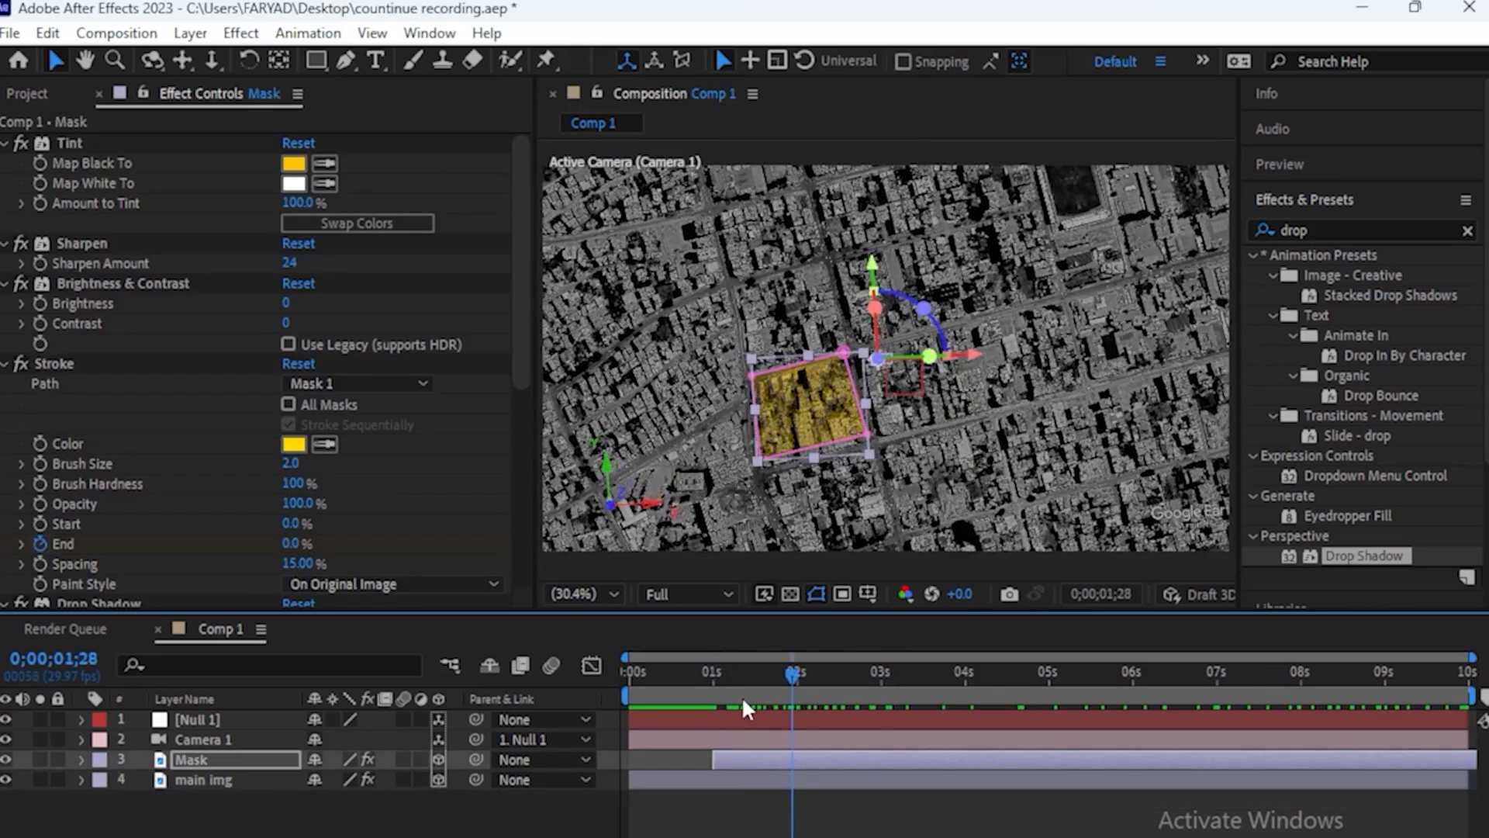
Keyframe the main img layer's Brightness at 0 seconds
drag(715, 702, 644, 733)
click(203, 779)
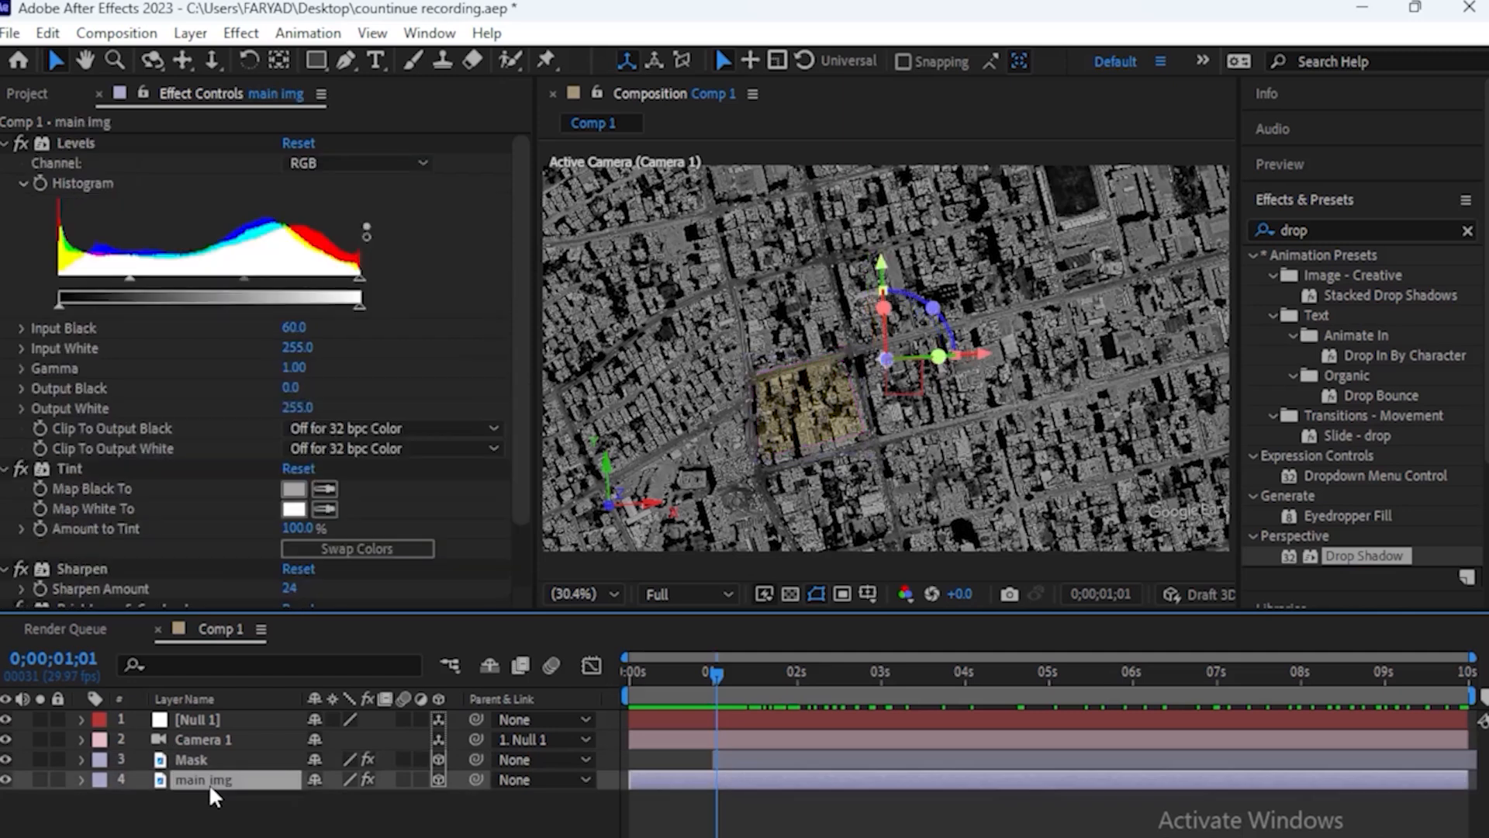
drag(521, 313, 521, 386)
drag(712, 687, 599, 687)
click(39, 555)
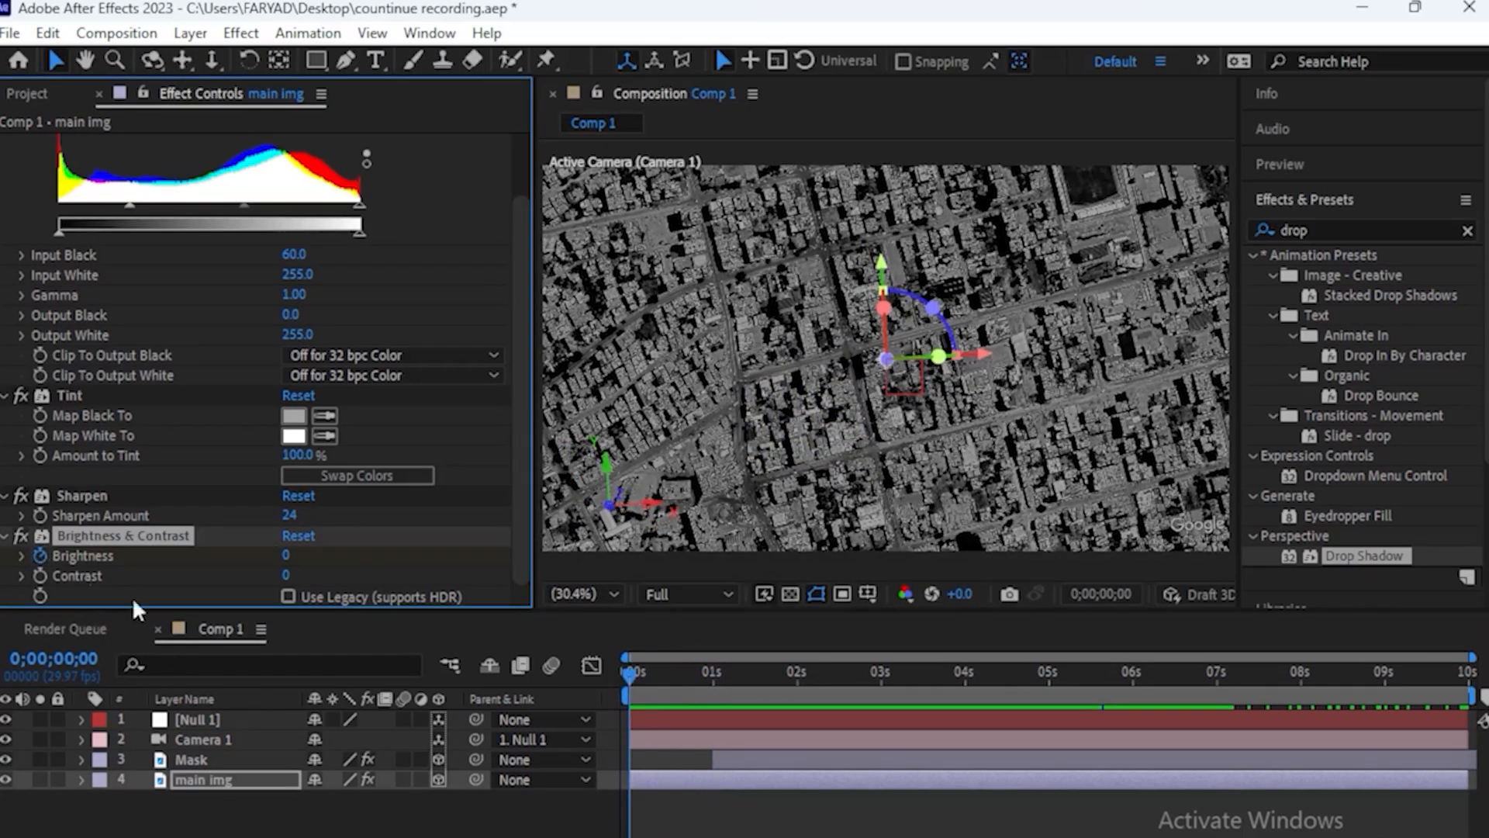
At 1 second, set the main img layer's Brightness to -65 and check the darkening around that frame
drag(625, 672, 709, 685)
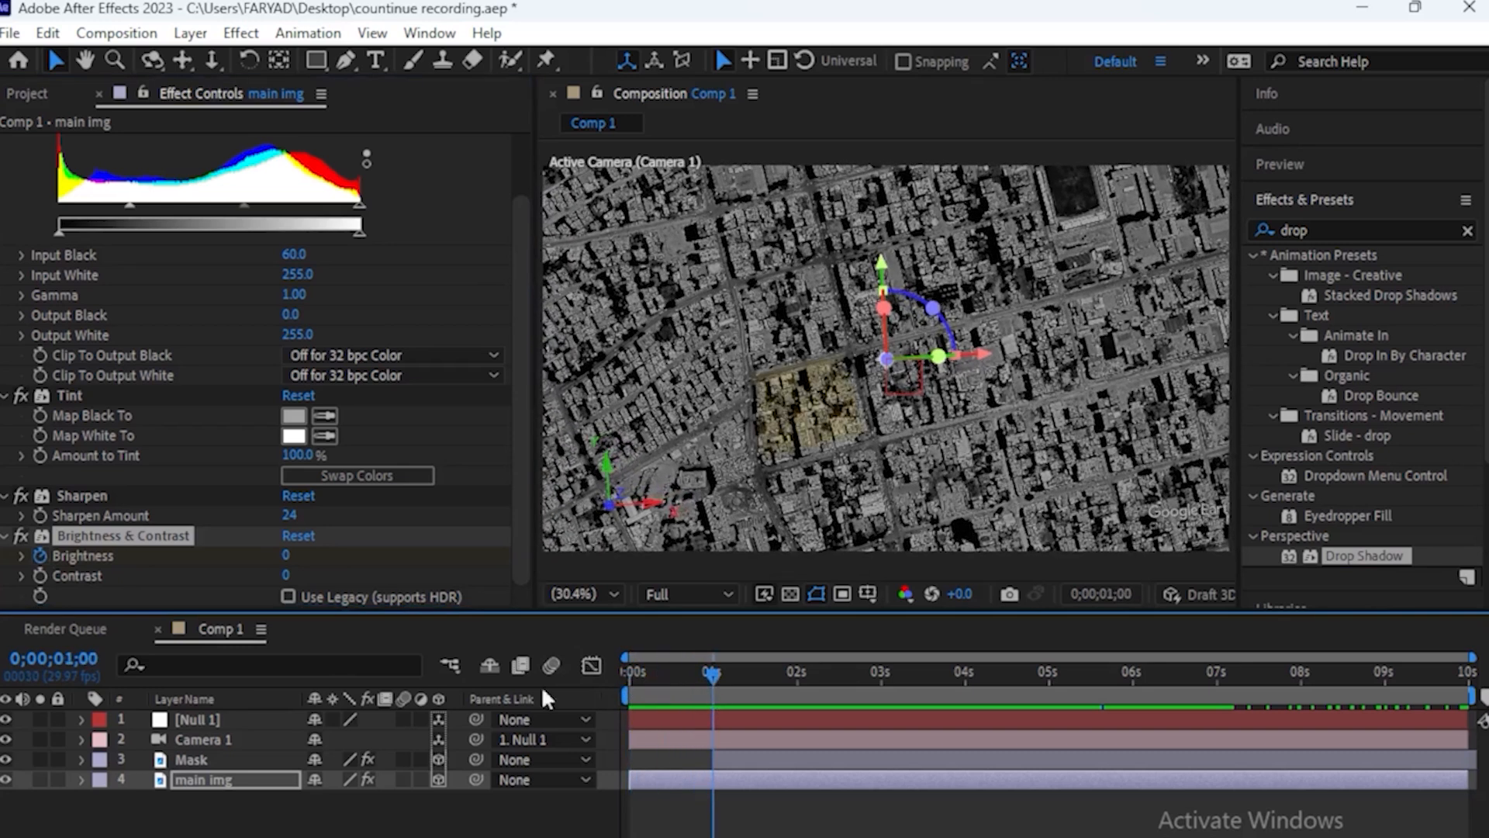
drag(289, 555, 216, 561)
drag(717, 683, 714, 726)
click(416, 835)
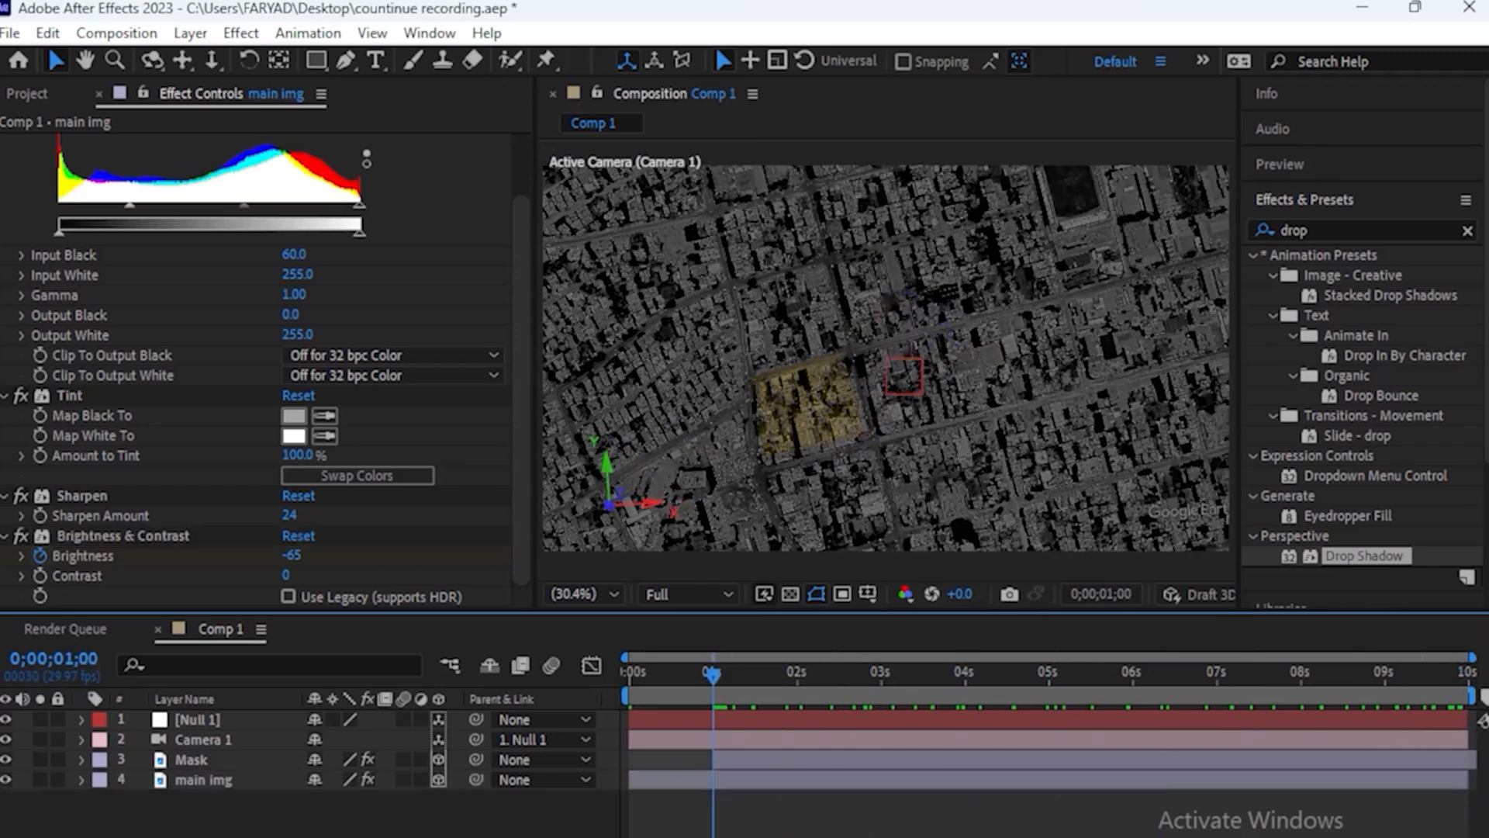
click(712, 681)
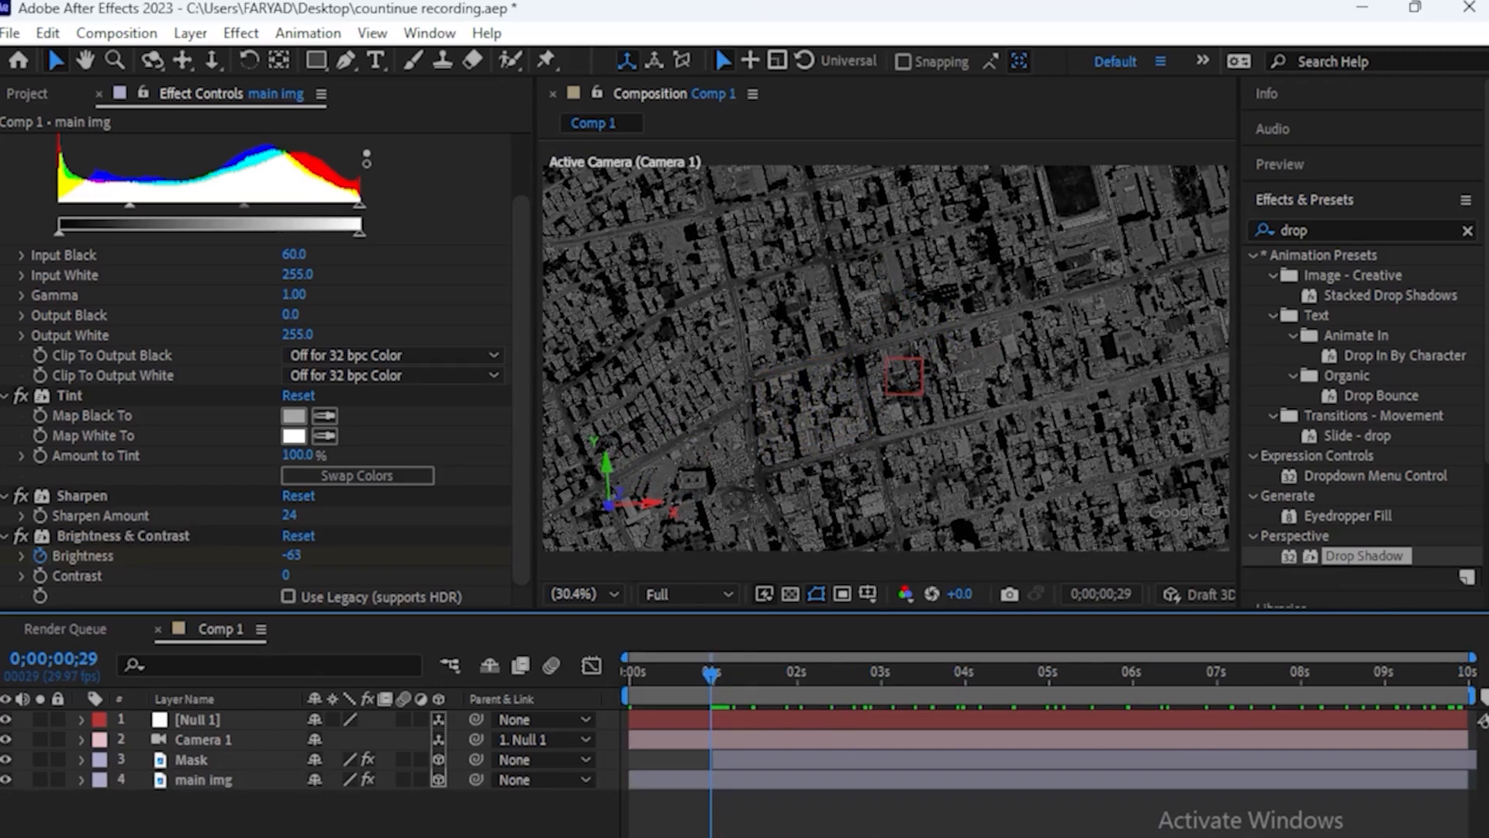
Create a new 1920 x 1080 composition with a duration of 6 seconds
click(27, 93)
click(64, 597)
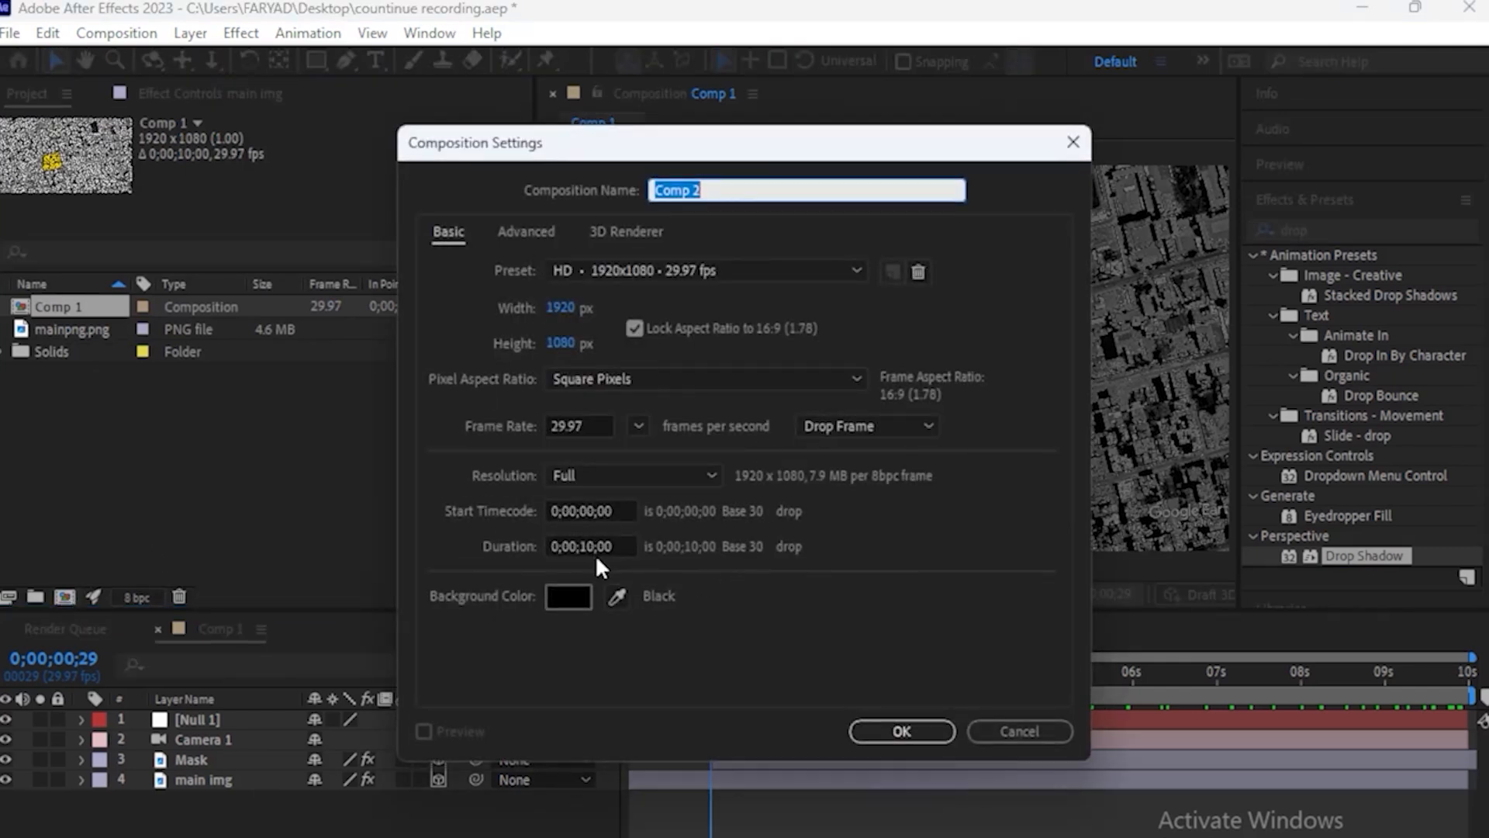
click(592, 546)
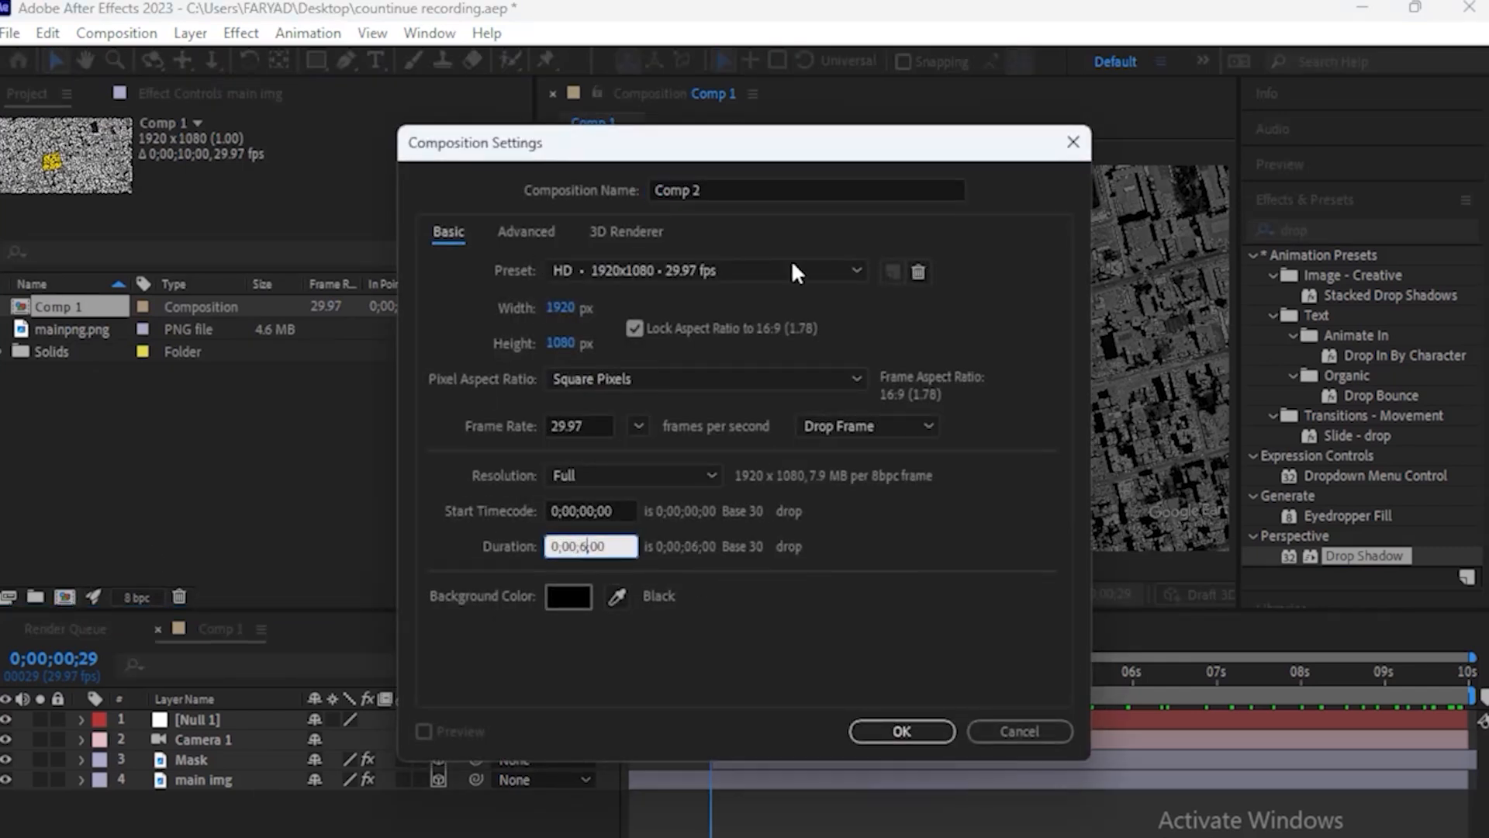
click(902, 731)
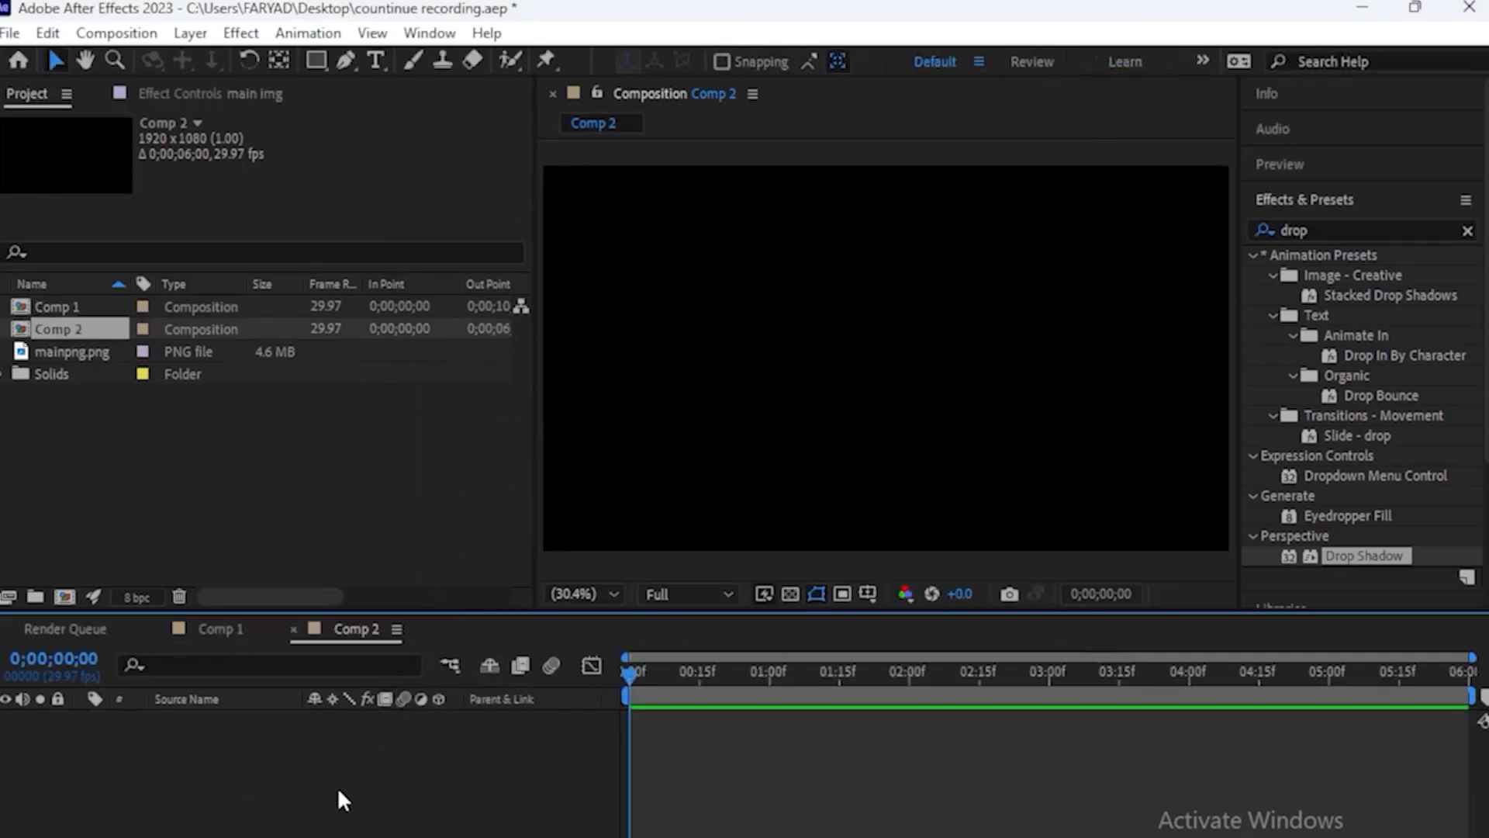
Add the text "AL-SHIFA HOSPITAL" to the upper middle of the new composition
click(375, 60)
click(806, 335)
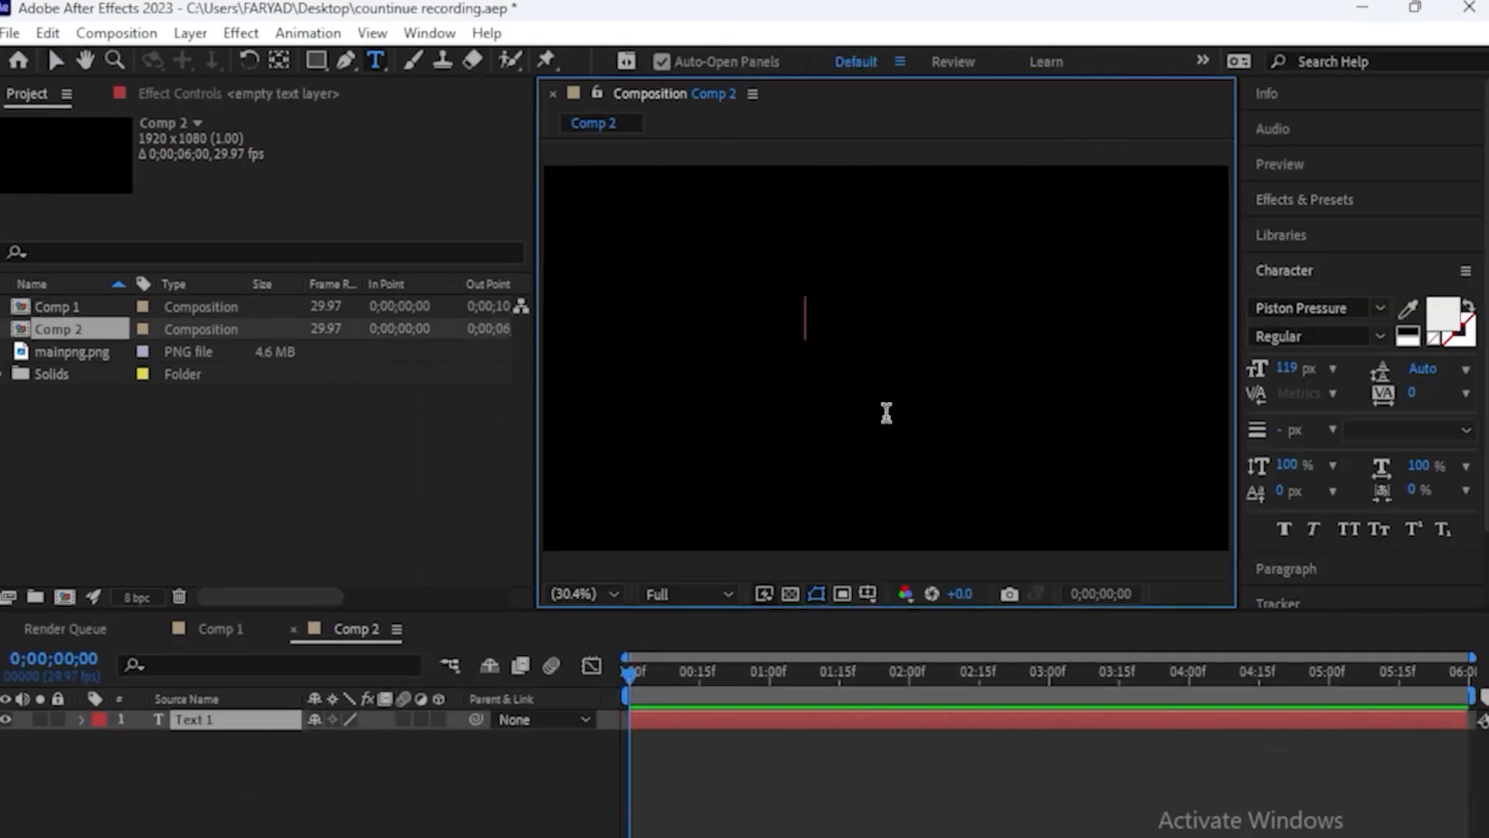
text(AL-SHIFA HOSPITAL)
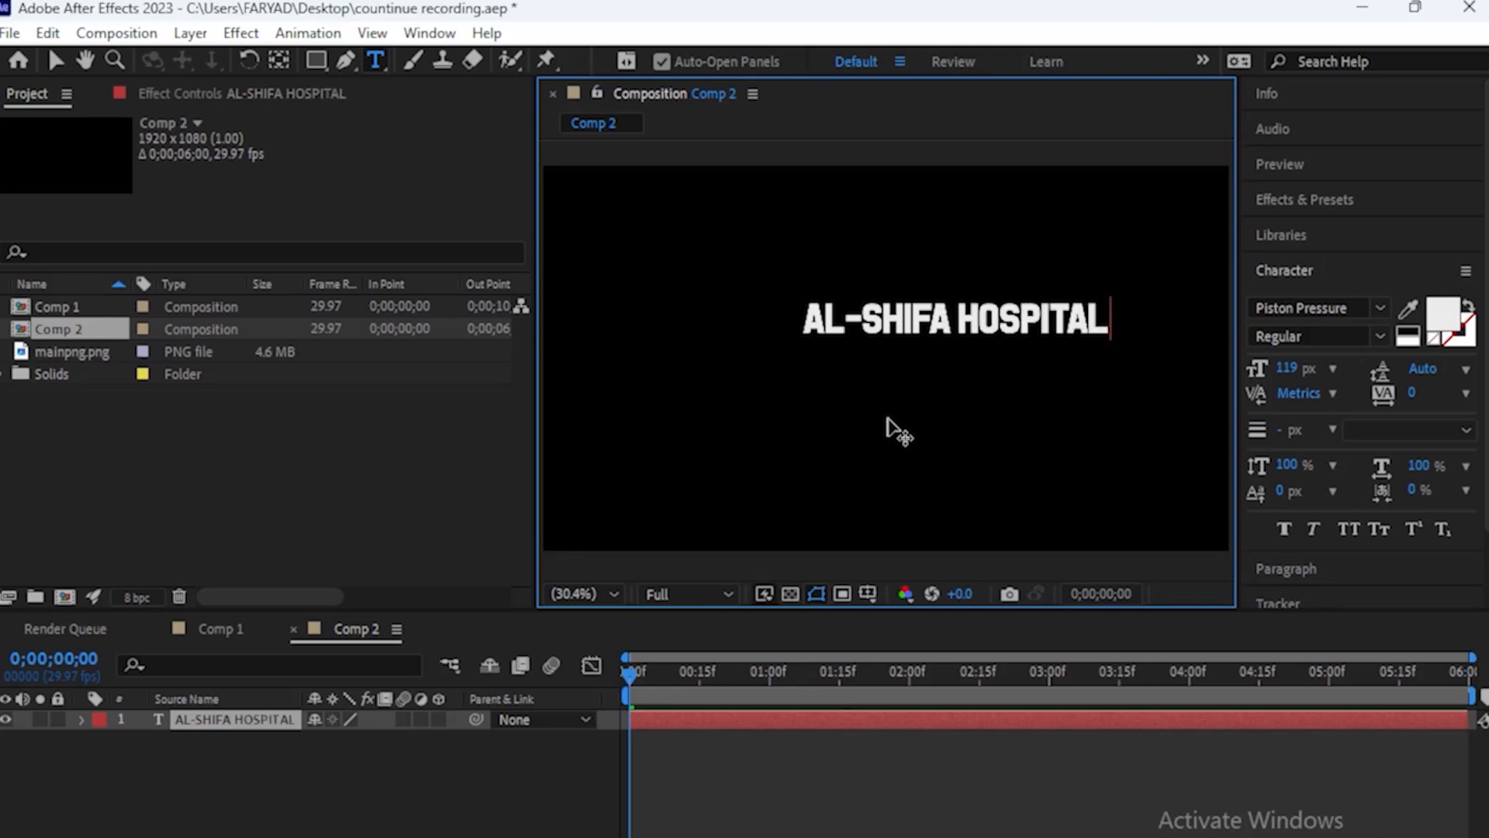
click(55, 60)
Draw a small white circle with a 12 px orange stroke and place it in front of the AL-SHIFA HOSPITAL text
drag(315, 59, 403, 114)
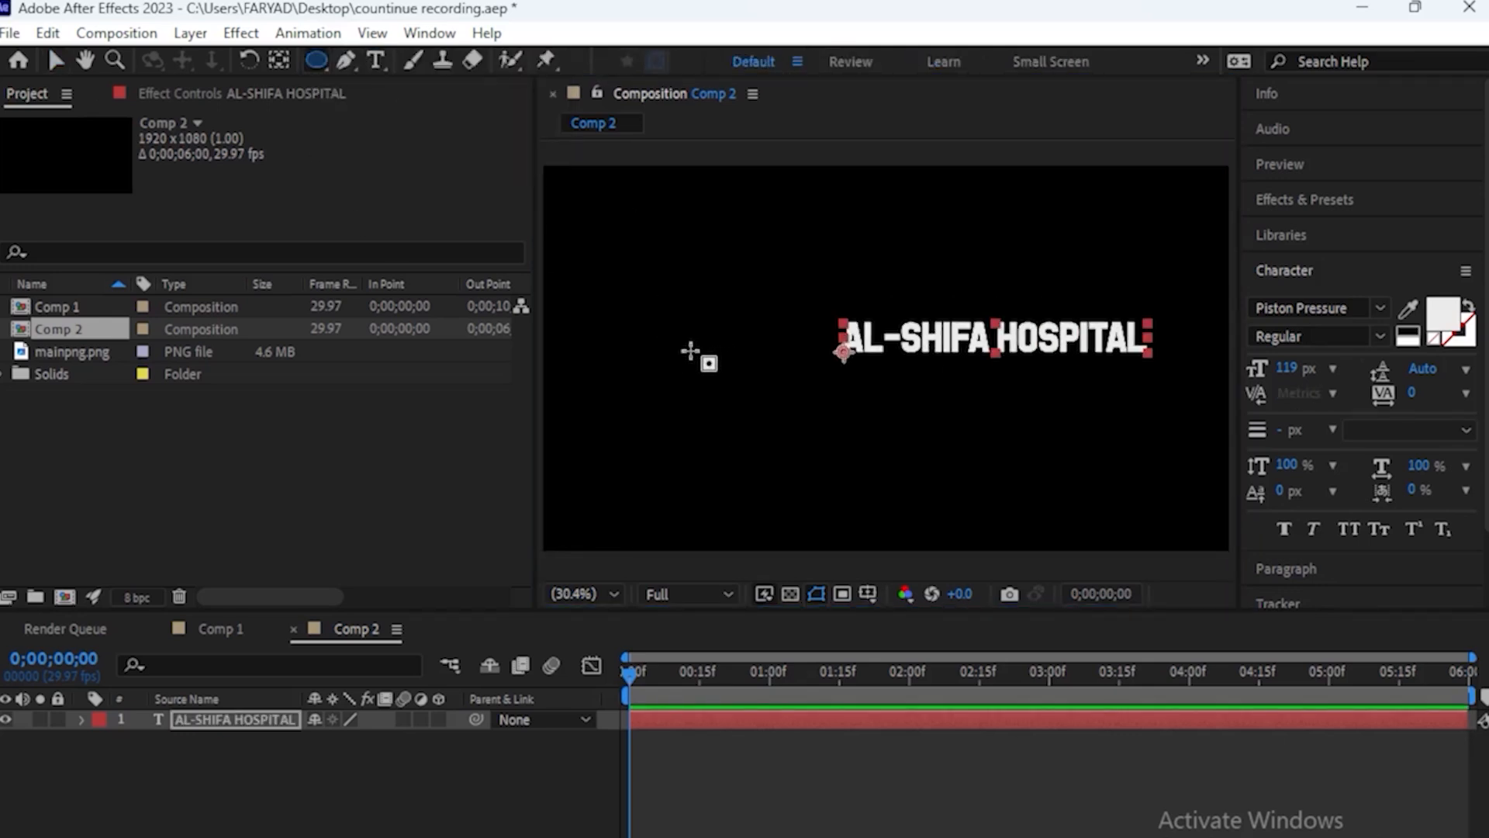
click(678, 318)
click(304, 815)
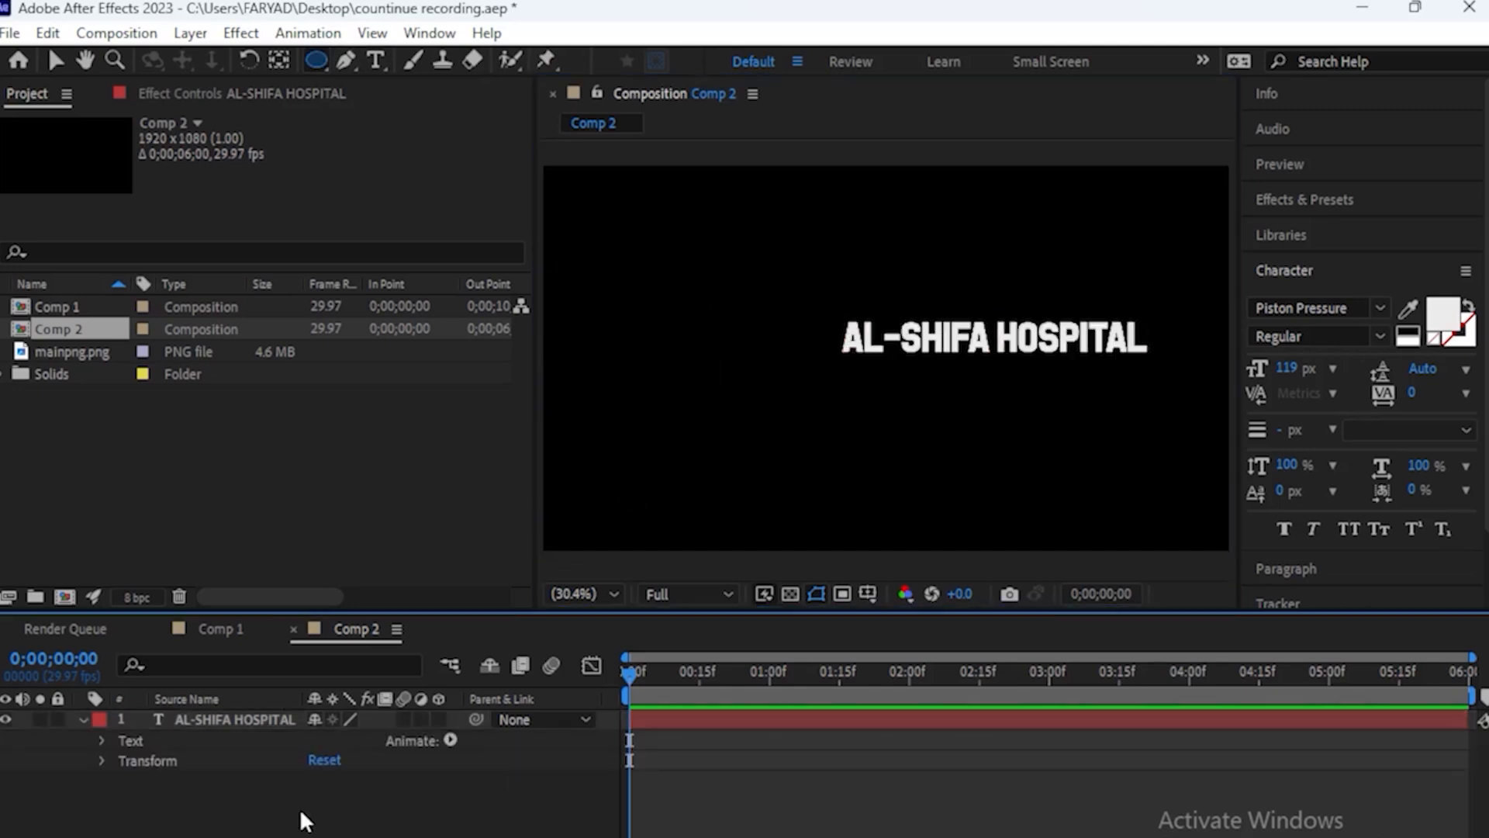
click(83, 719)
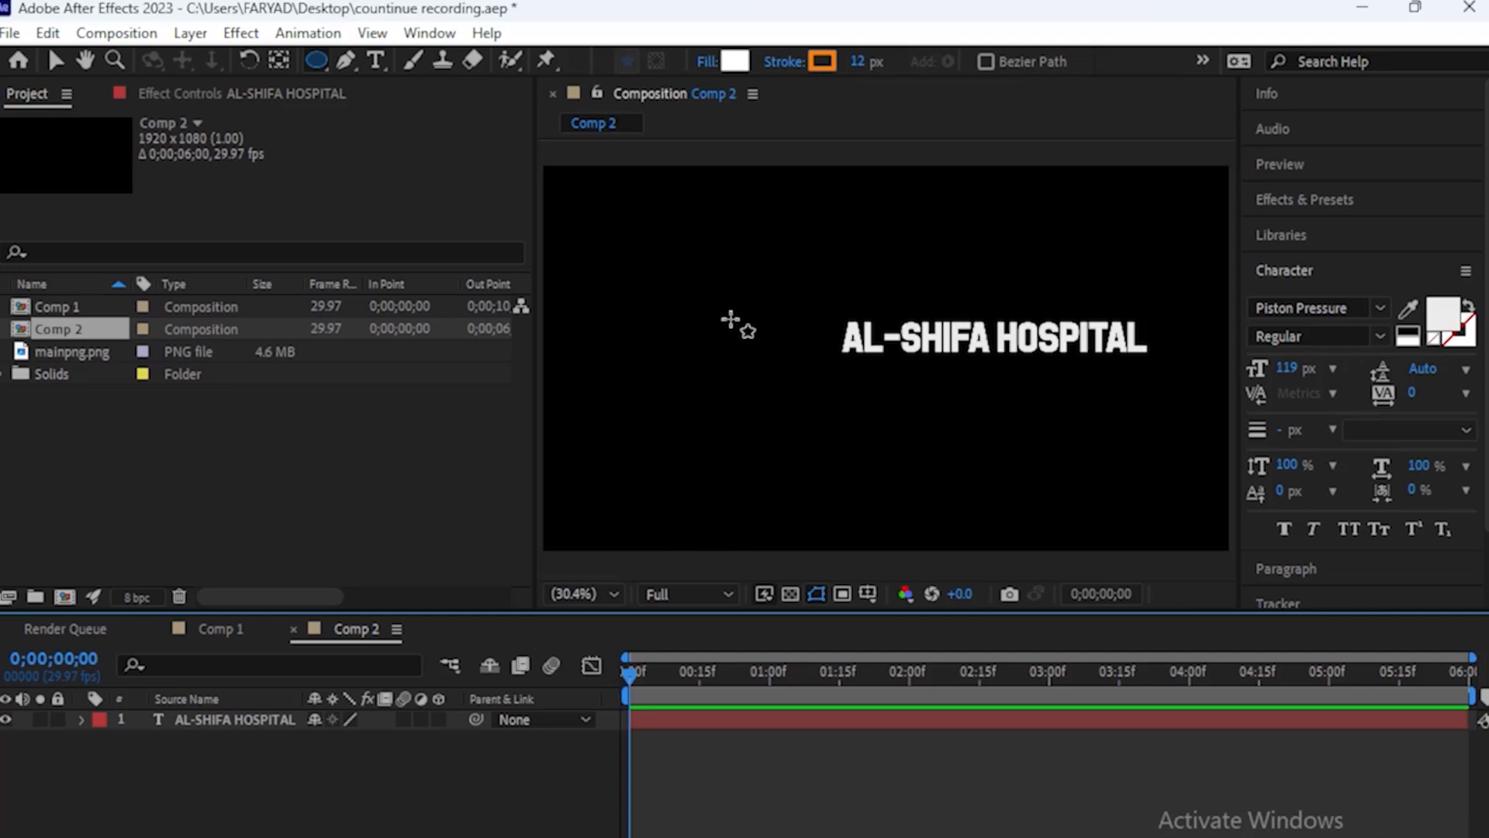
drag(749, 322, 797, 367)
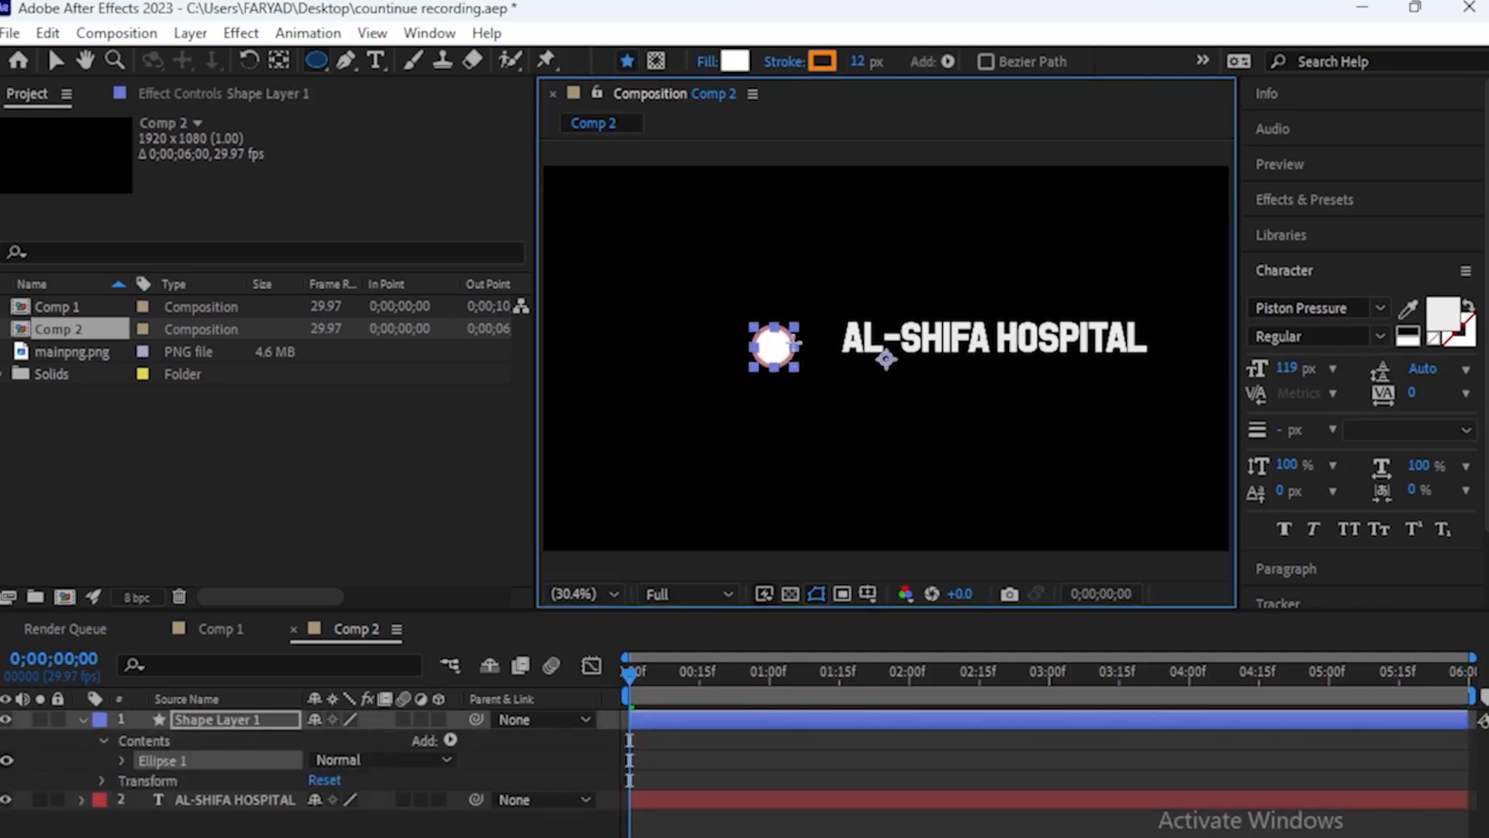
key(v)
drag(775, 346, 795, 339)
click(733, 417)
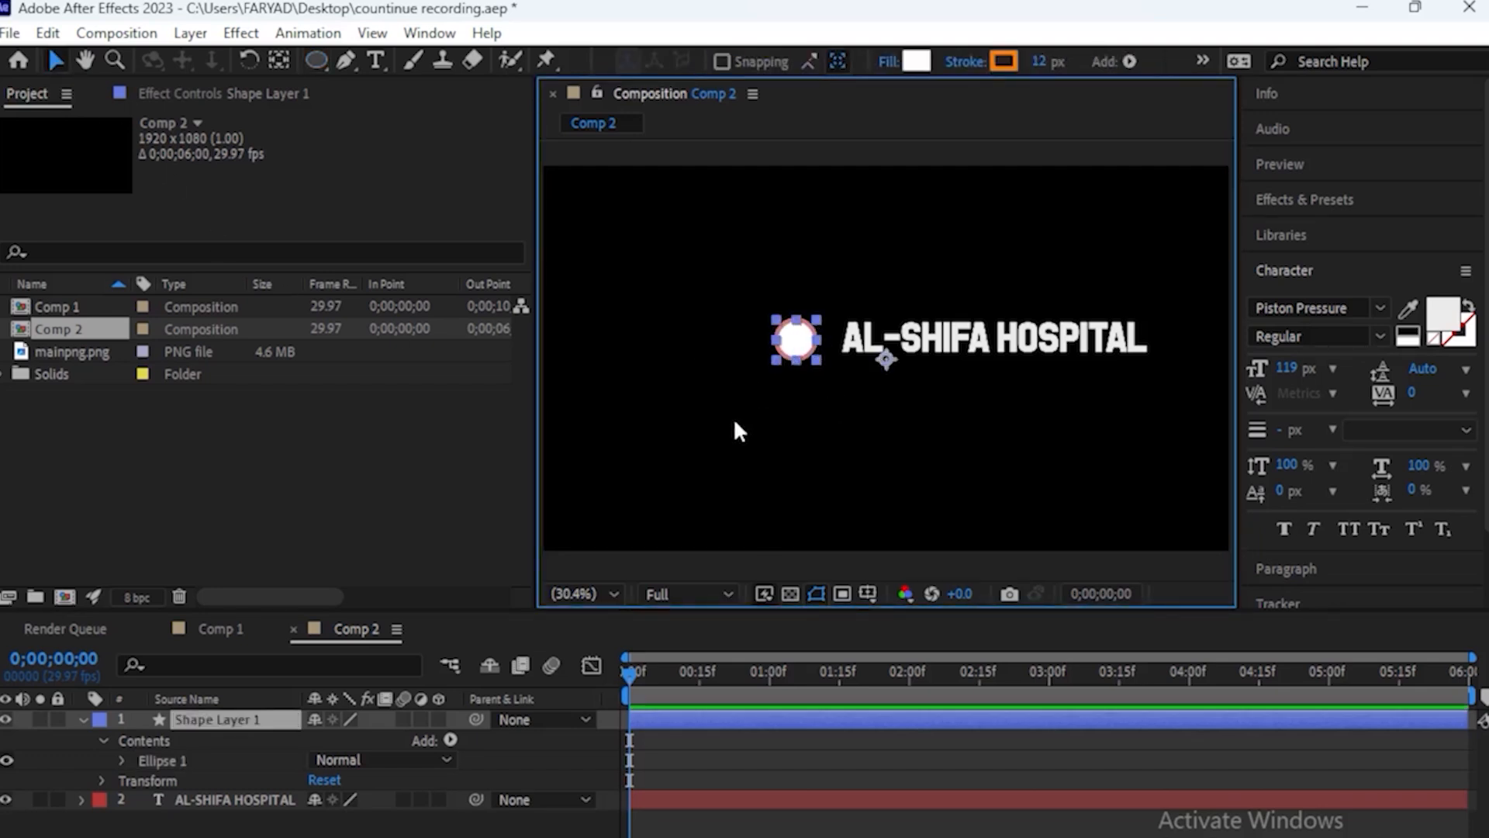
Set the circle layer's Scale to 84% and move its anchor point to the circle's centre
click(234, 719)
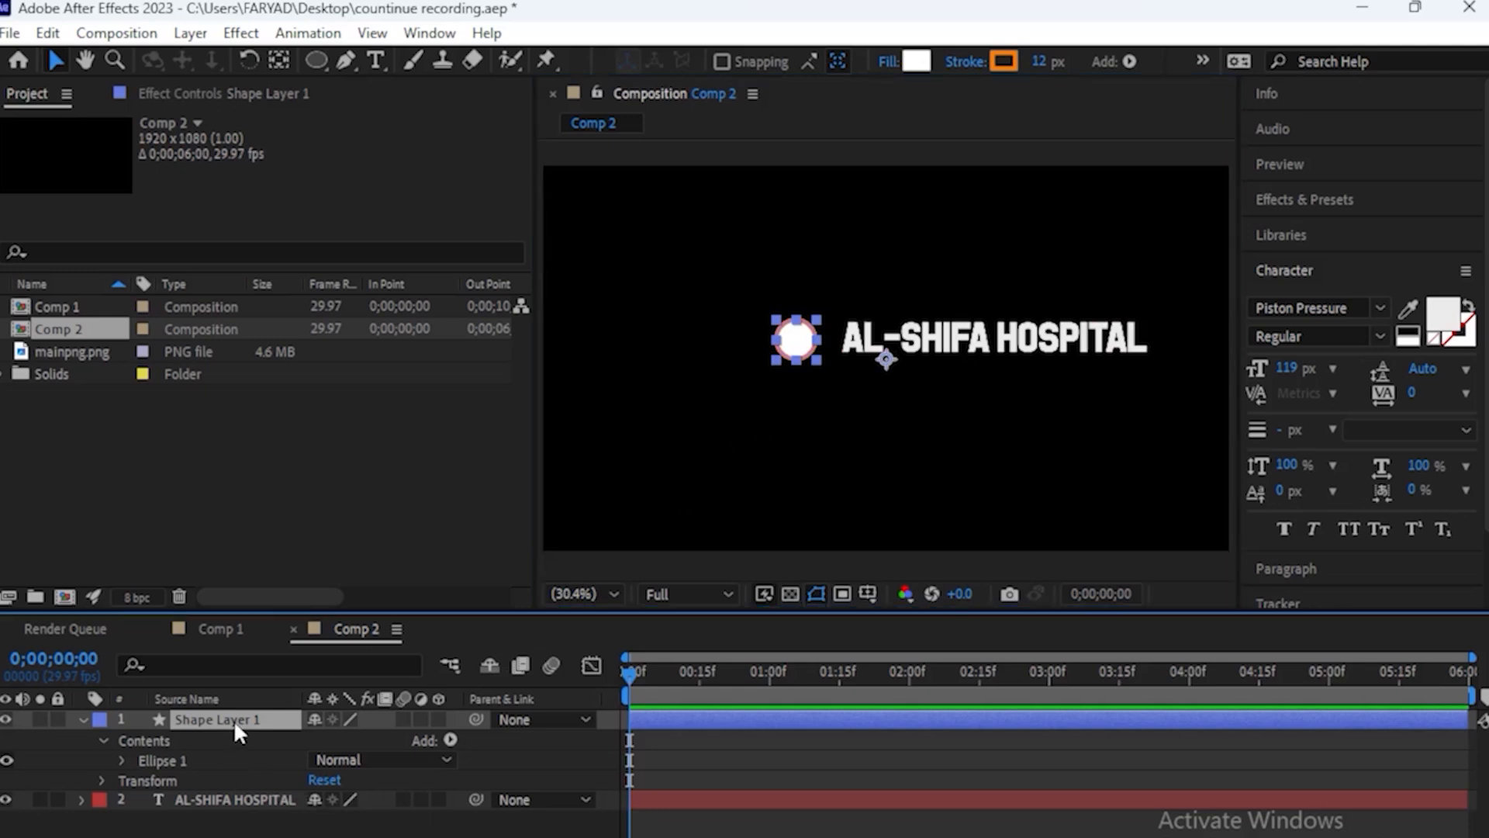
key(s)
click(278, 61)
drag(886, 359, 810, 349)
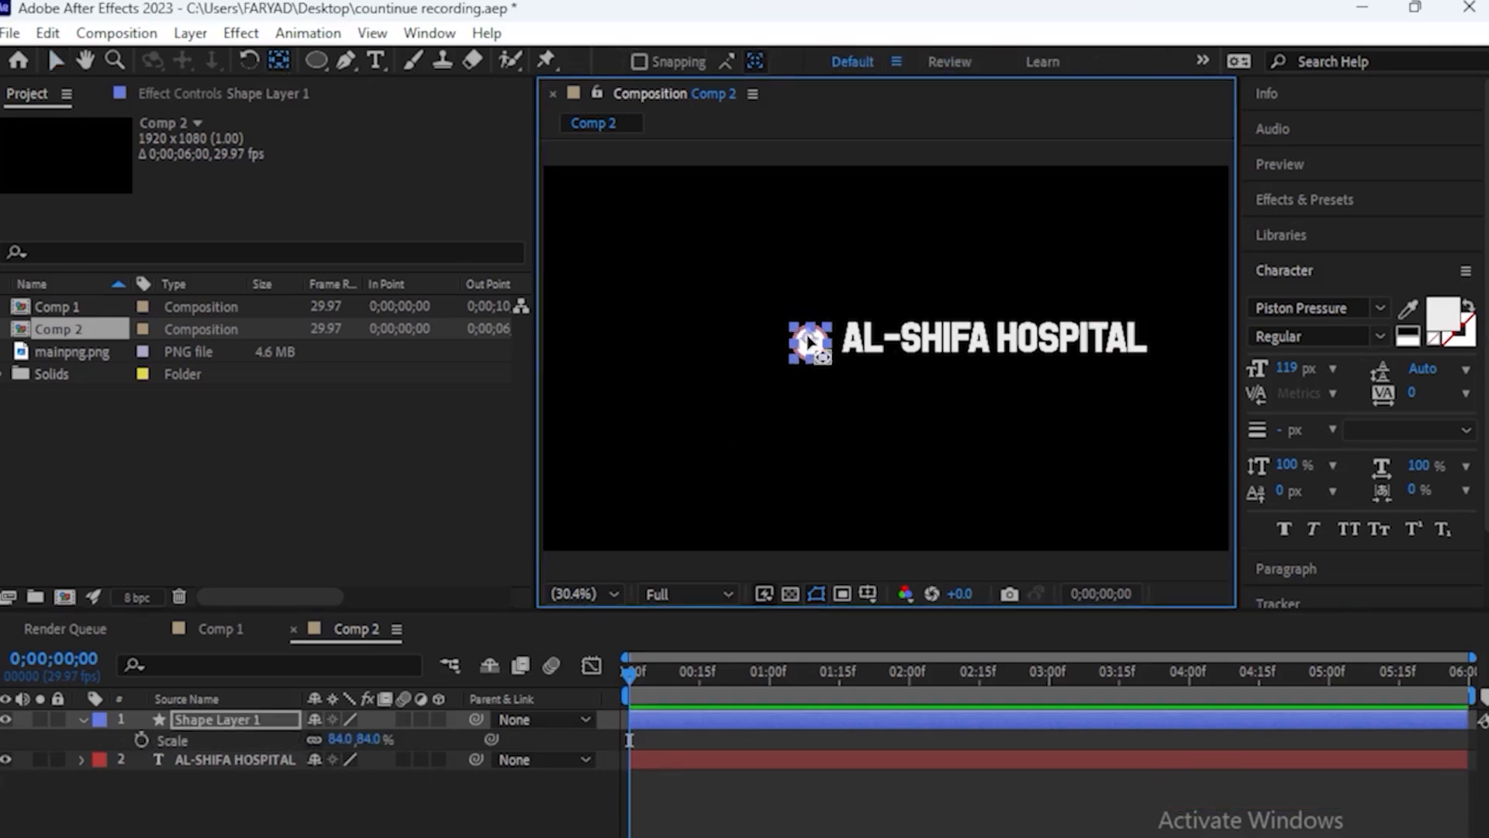
Adjust the circle's position so it lines up vertically with the AL-SHIFA HOSPITAL text
key(v)
click(807, 352)
click(778, 405)
click(805, 349)
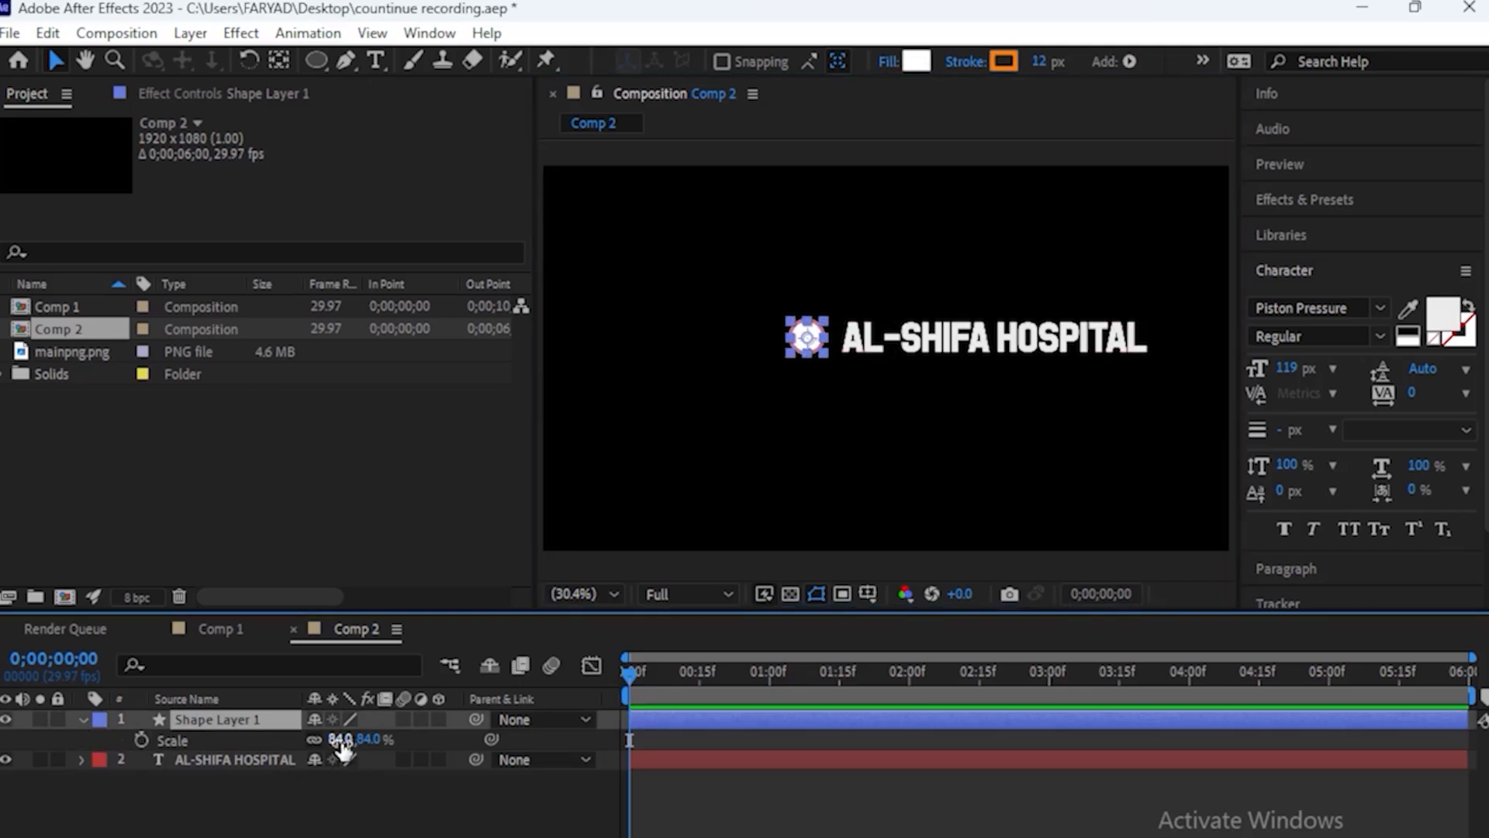
Keyframe the circle's Scale at 84% on frame 10 and set it to 0% on frame 0
key(=)
key(shift+Page_Down)
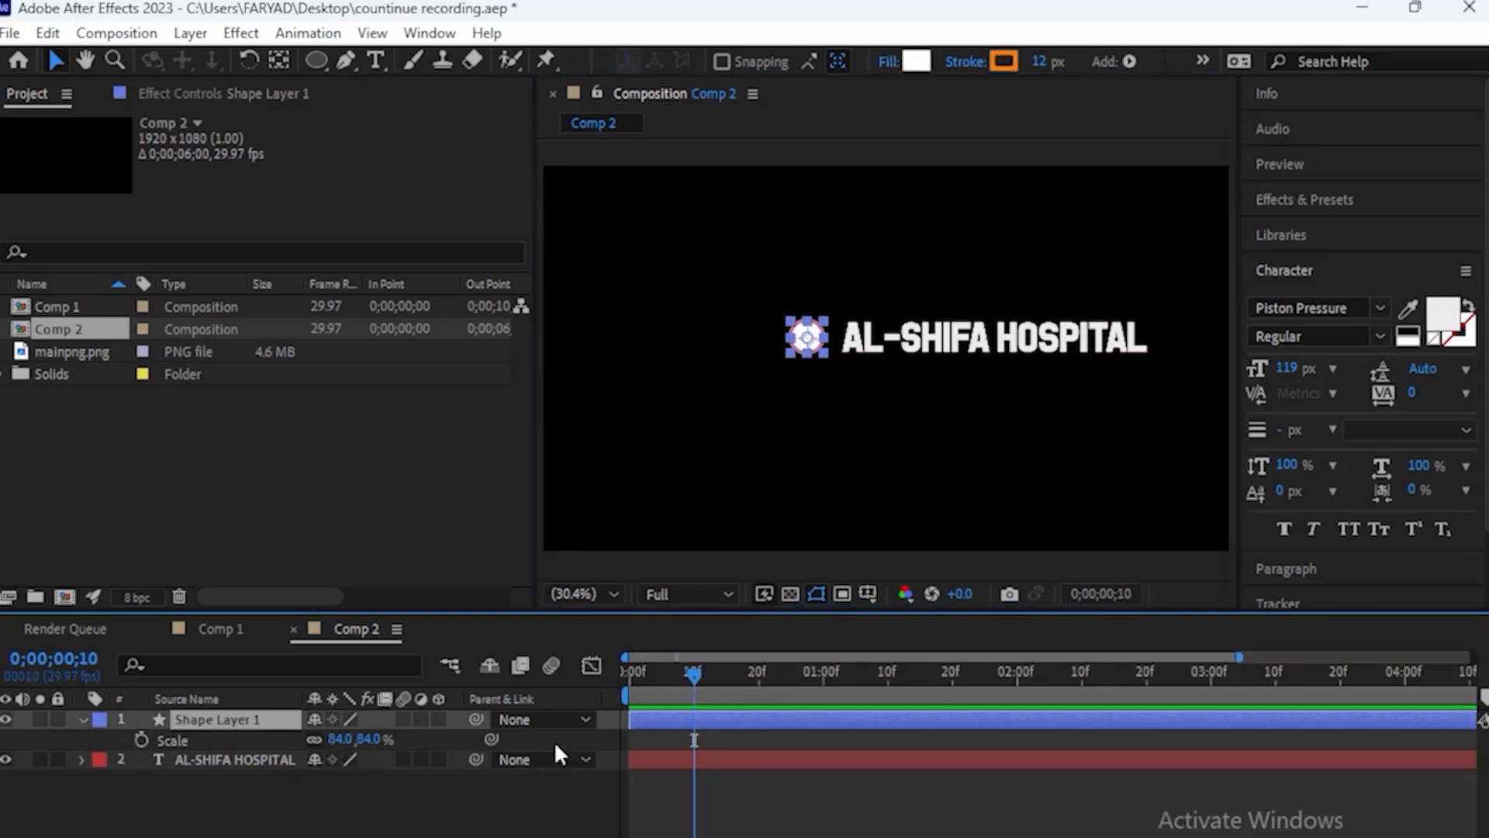
click(143, 736)
drag(695, 669, 608, 690)
click(341, 738)
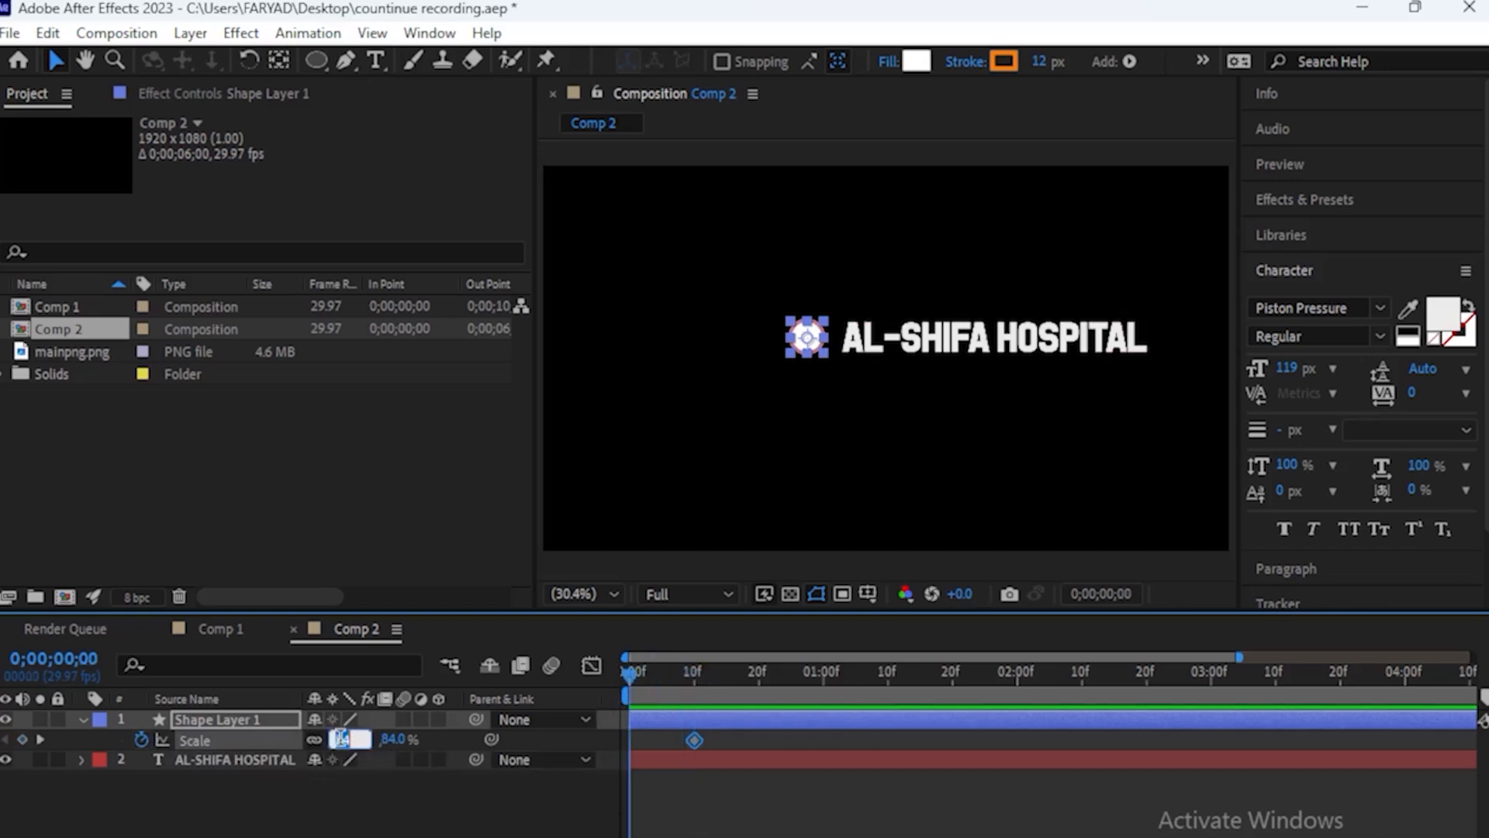
text(0)
key(Return)
Set the circle's Scale to 0% on frame 20 and to 84% at 1 second
drag(627, 668, 822, 707)
click(343, 739)
text(0)
key(Return)
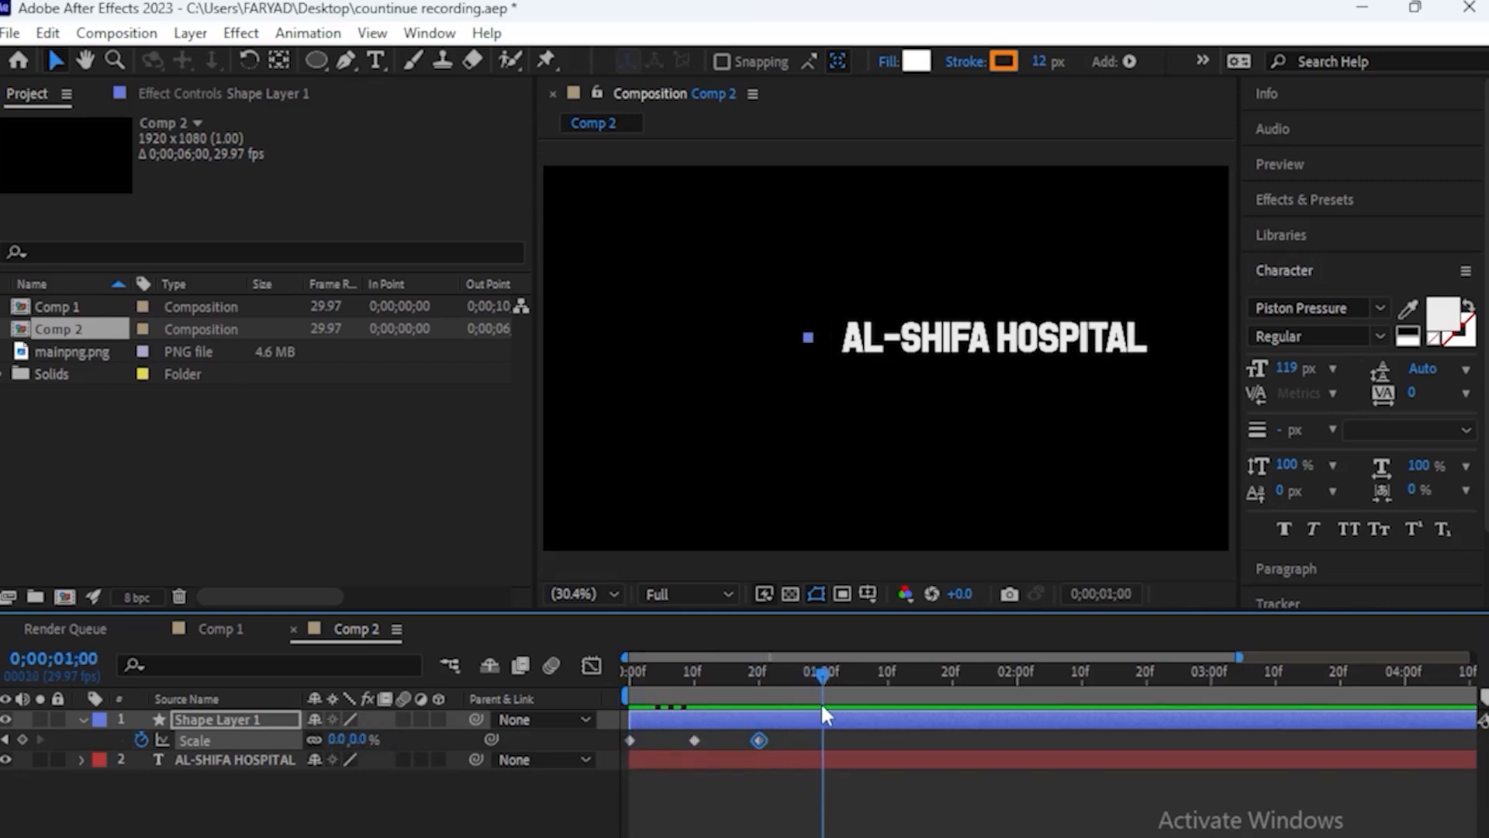
click(338, 738)
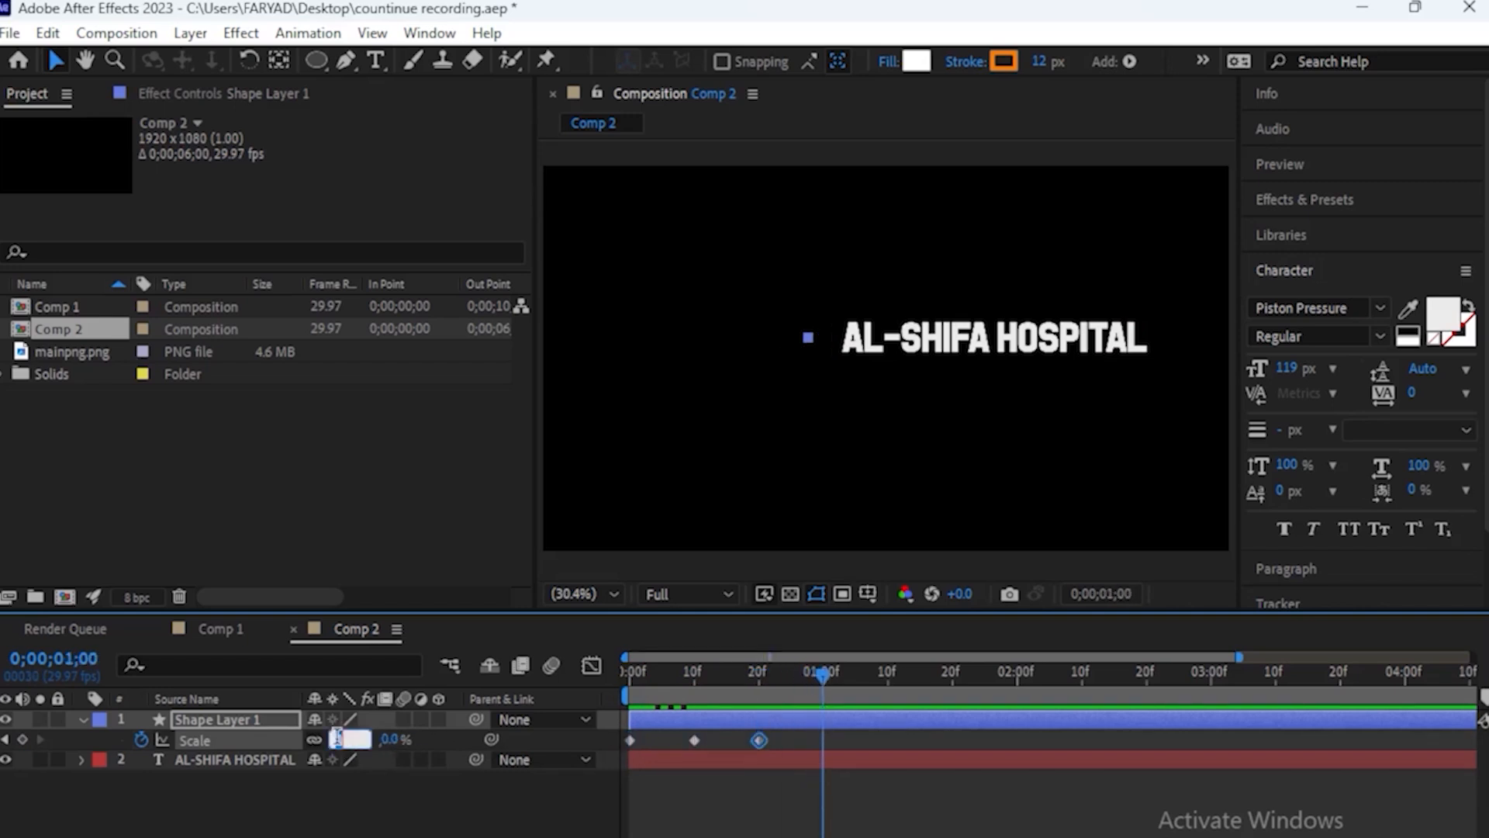
text(84)
key(Return)
Set the circle's Scale to 0% at 1;10 and to 84% at 1;20
drag(830, 679, 887, 681)
click(339, 738)
text(0)
key(Return)
drag(887, 680, 1016, 680)
click(338, 739)
text(84)
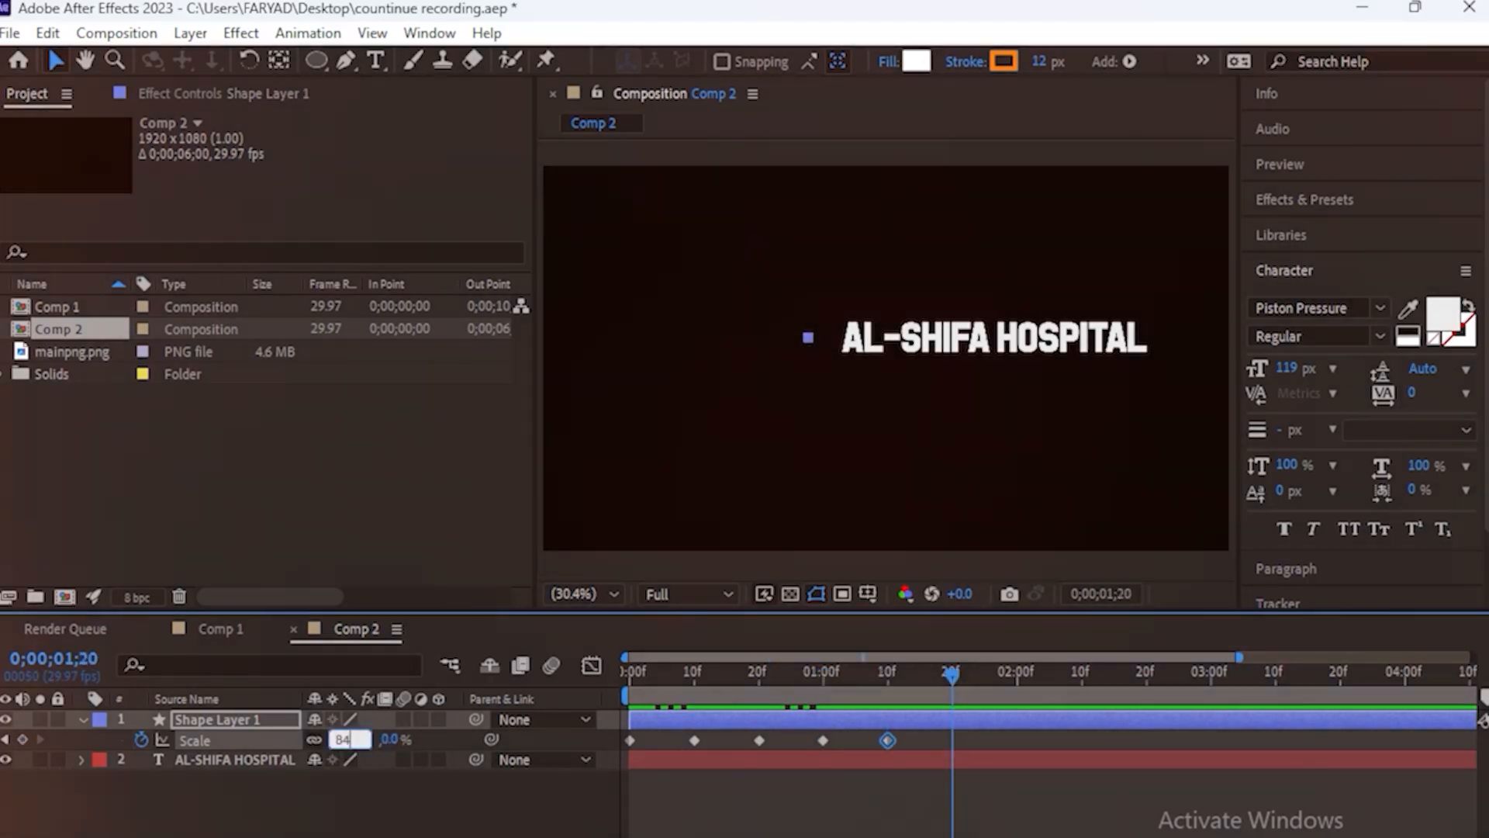
key(Return)
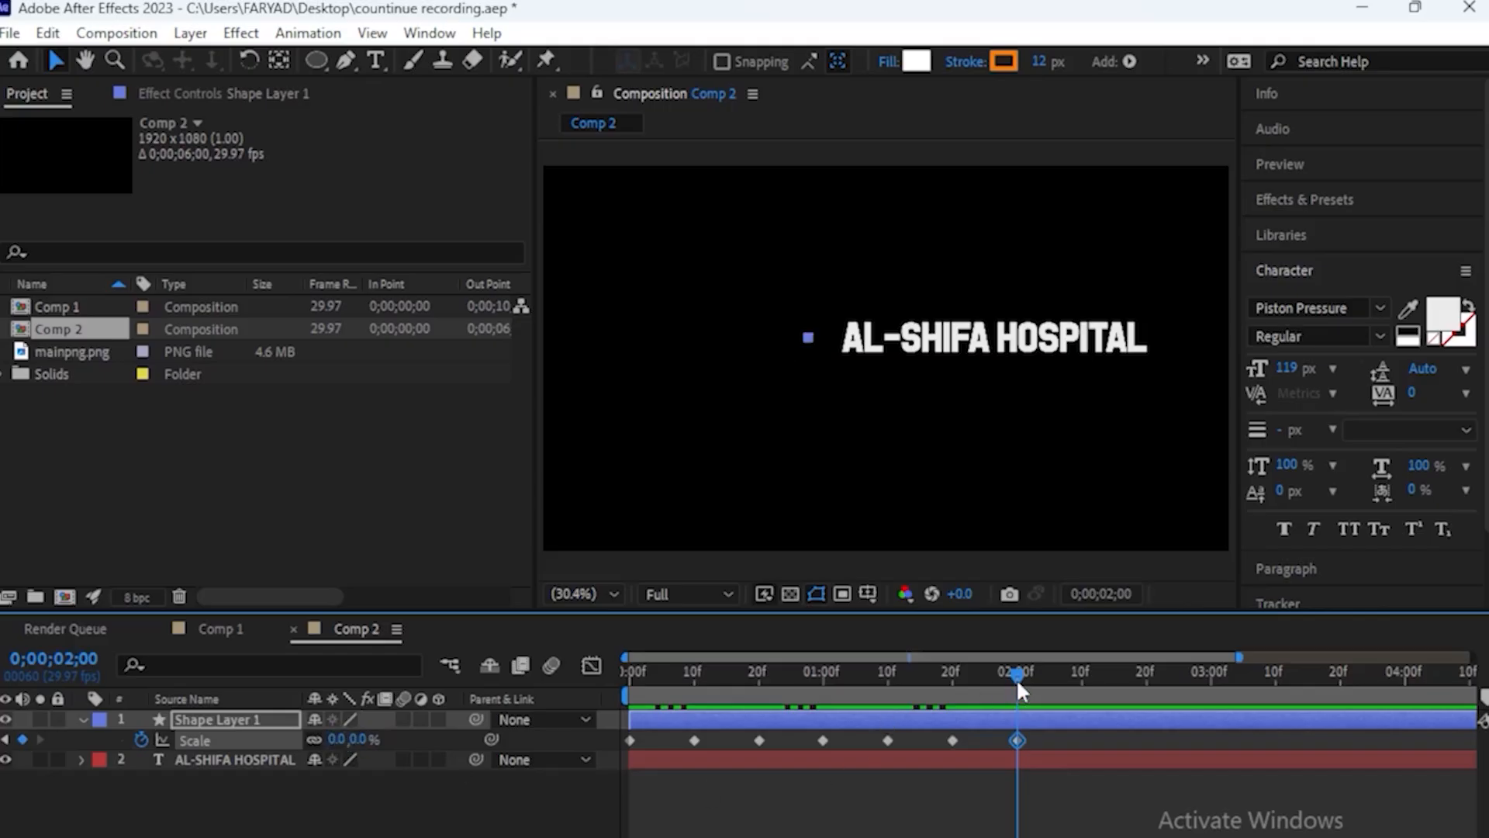
Extend the circle's pulse with Scale keyframes at 2;00 and 2;10, ending on 84%
mouse_move(1017, 681)
mouse_down()
mouse_move(1082, 681)
mouse_move(553, 681)
mouse_move(1011, 702)
mouse_up()
click(339, 739)
text(84)
key(Return)
Apply Easy Ease to all of the circle's Scale keyframes and preview the pulse from the start
drag(1112, 727, 626, 741)
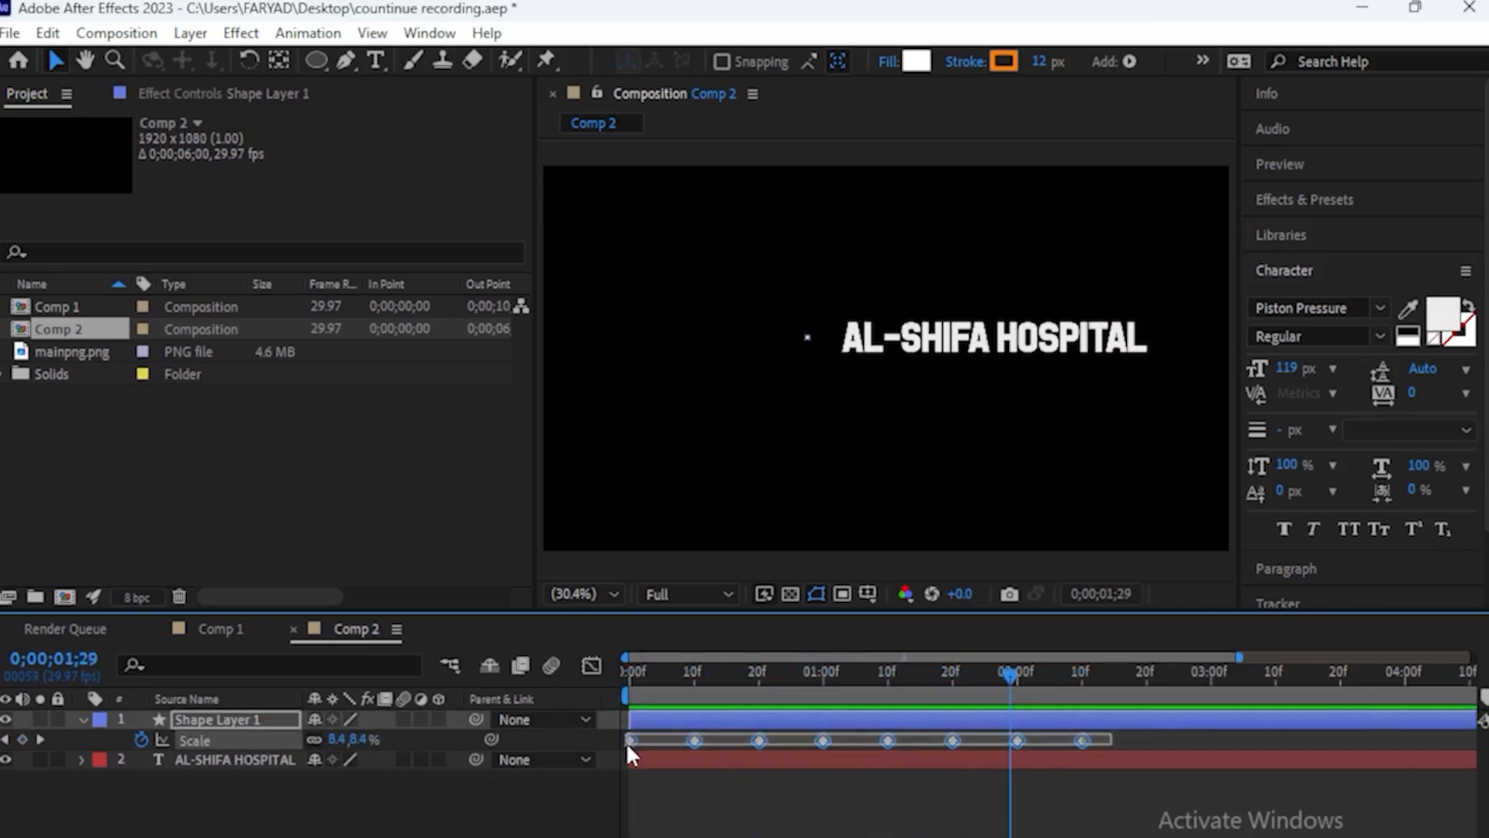
key(F9)
key(Home)
drag(630, 677, 693, 673)
Keyframe the AL-SHIFA HOSPITAL text's Position at 1 second, and at 0 seconds set its X Position to 1328.8
click(220, 760)
key(u)
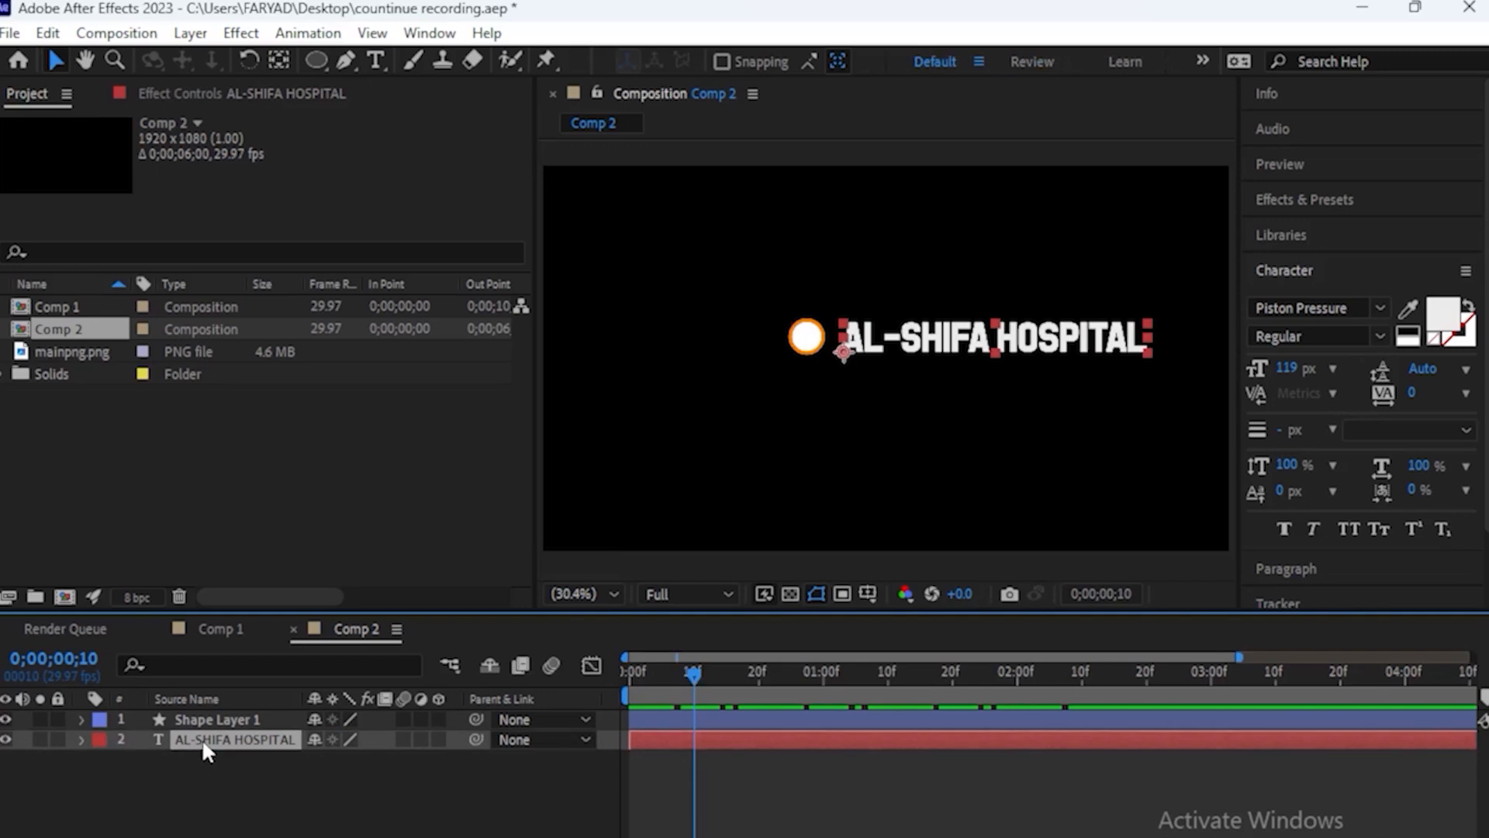
key(p)
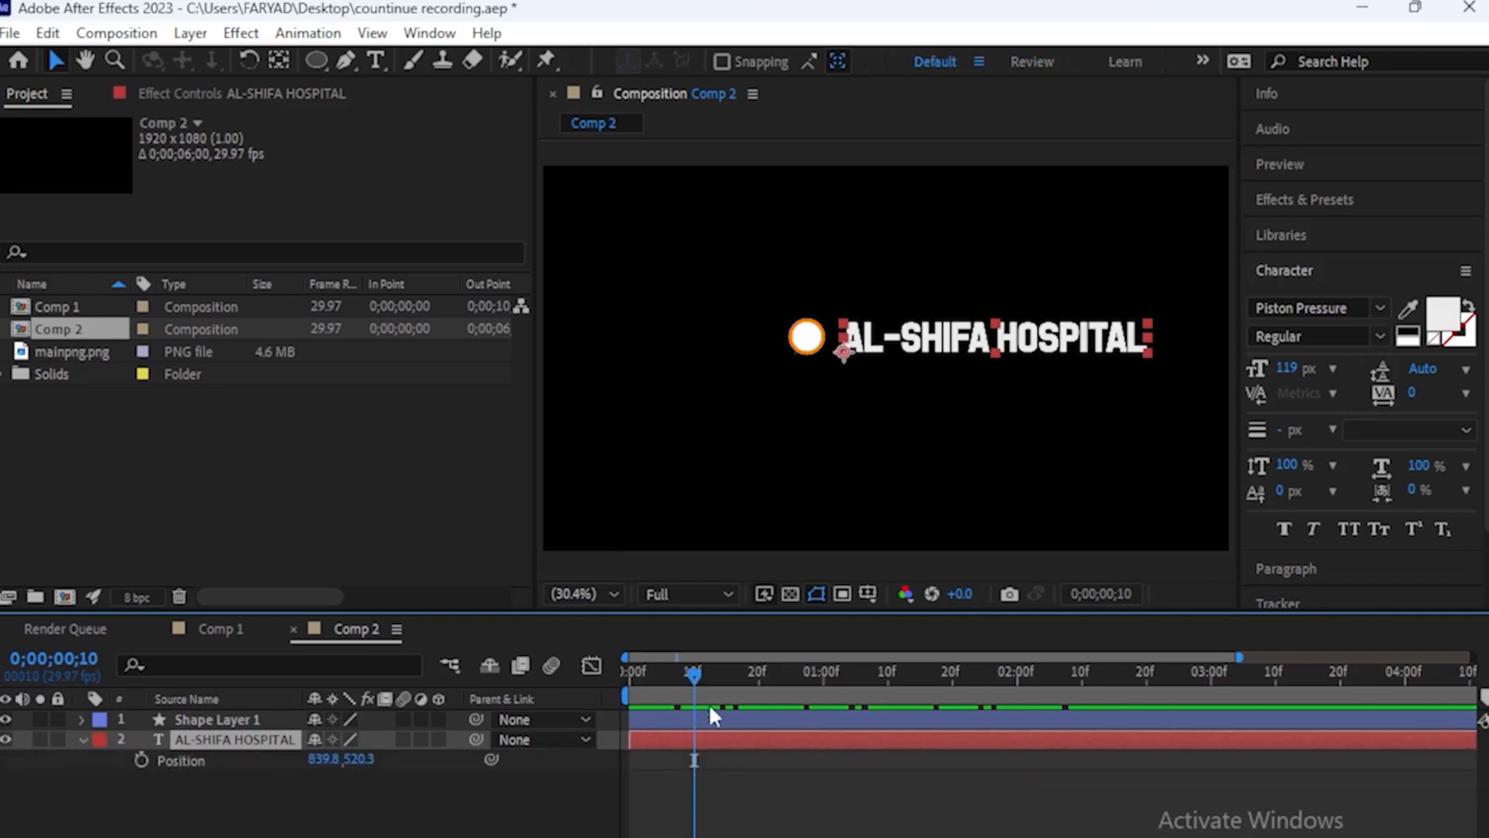
drag(693, 672, 784, 689)
key(minus)
click(141, 760)
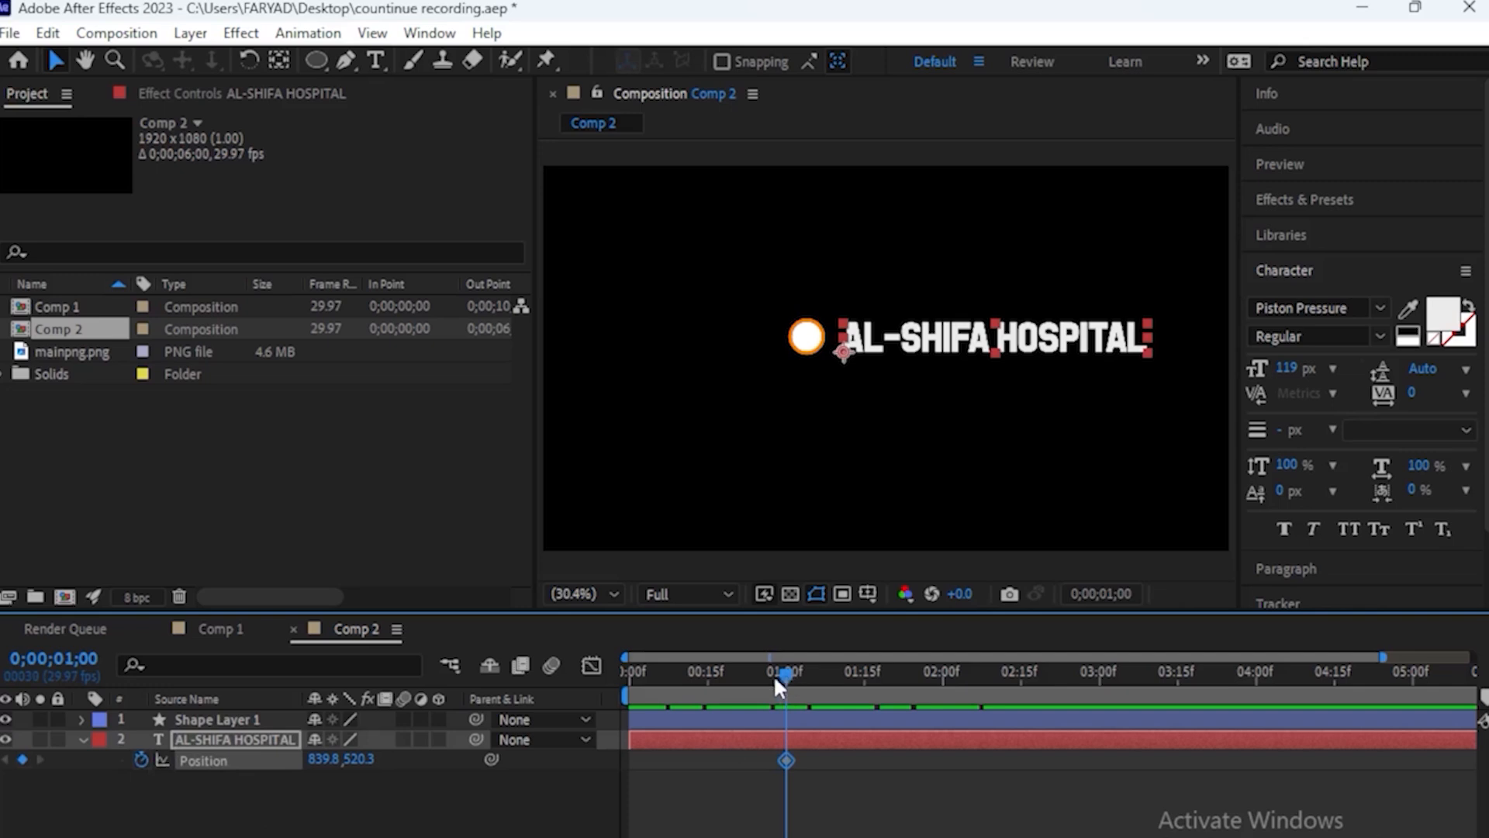
drag(774, 673, 593, 685)
drag(326, 764, 923, 787)
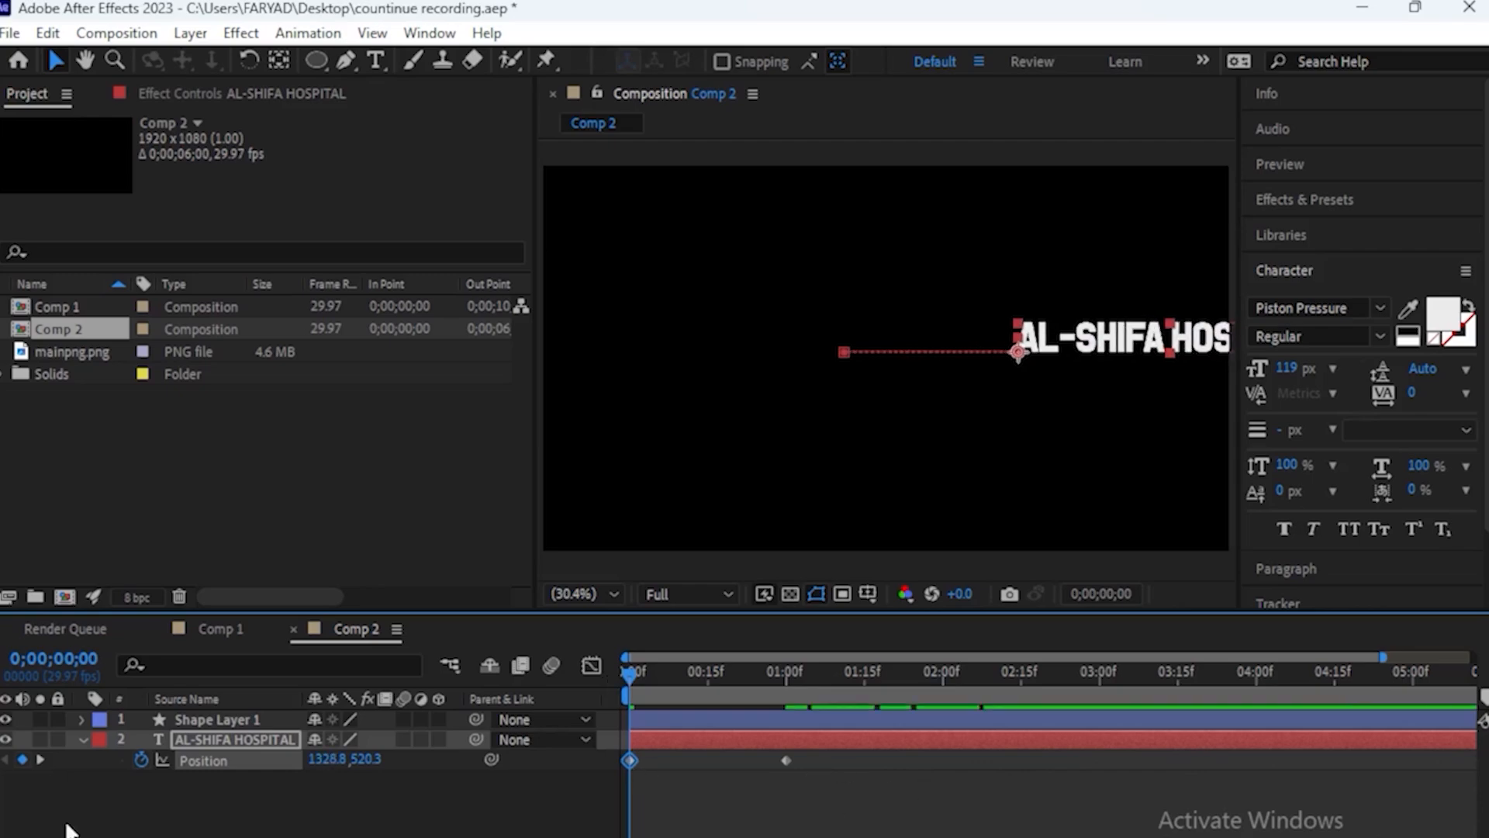
Keyframe the AL-SHIFA HOSPITAL text's Opacity at 100% at 1 second and 0% at 0 seconds
key(t)
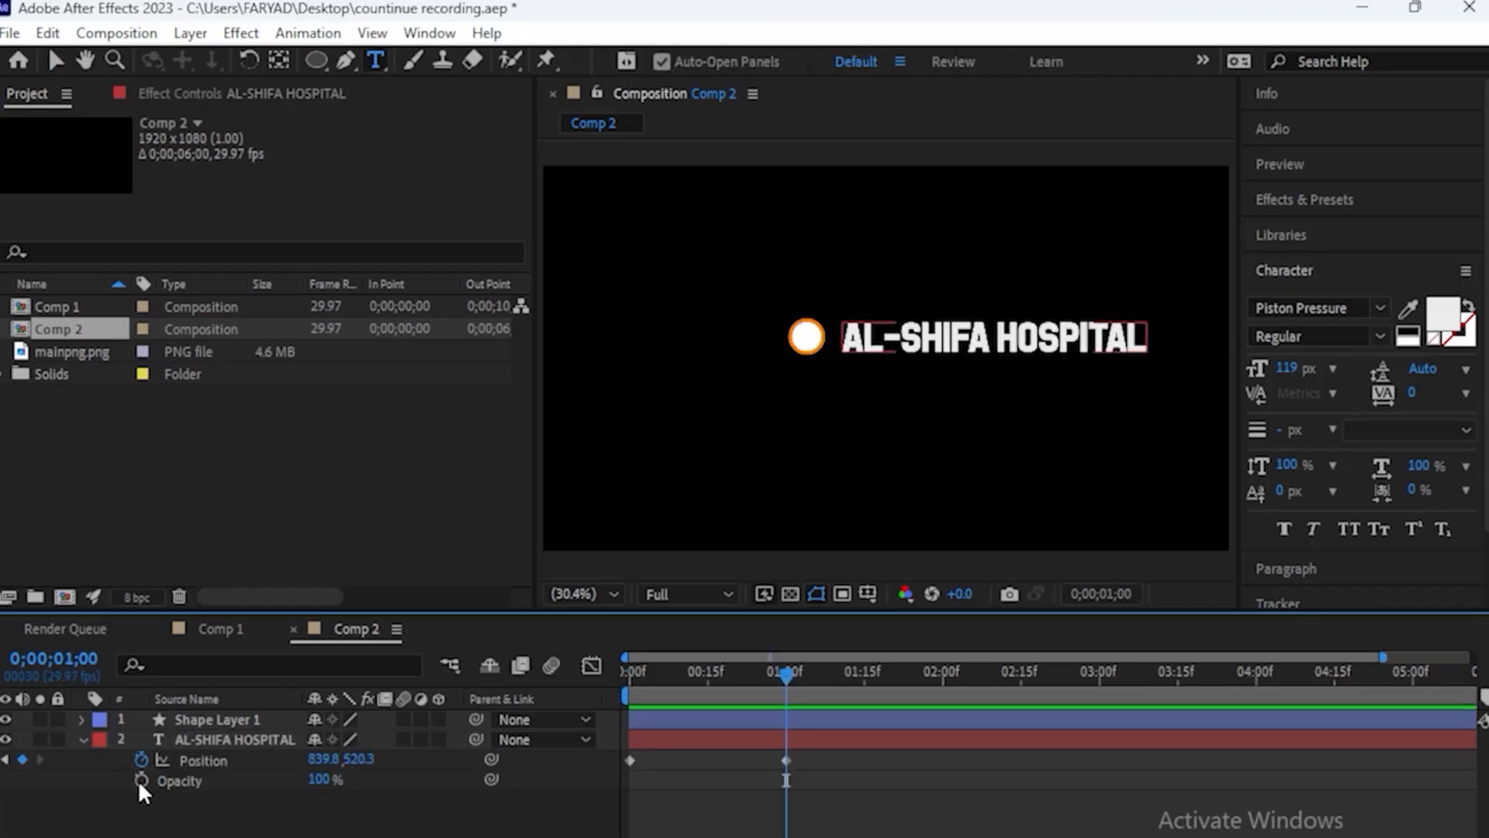
click(141, 780)
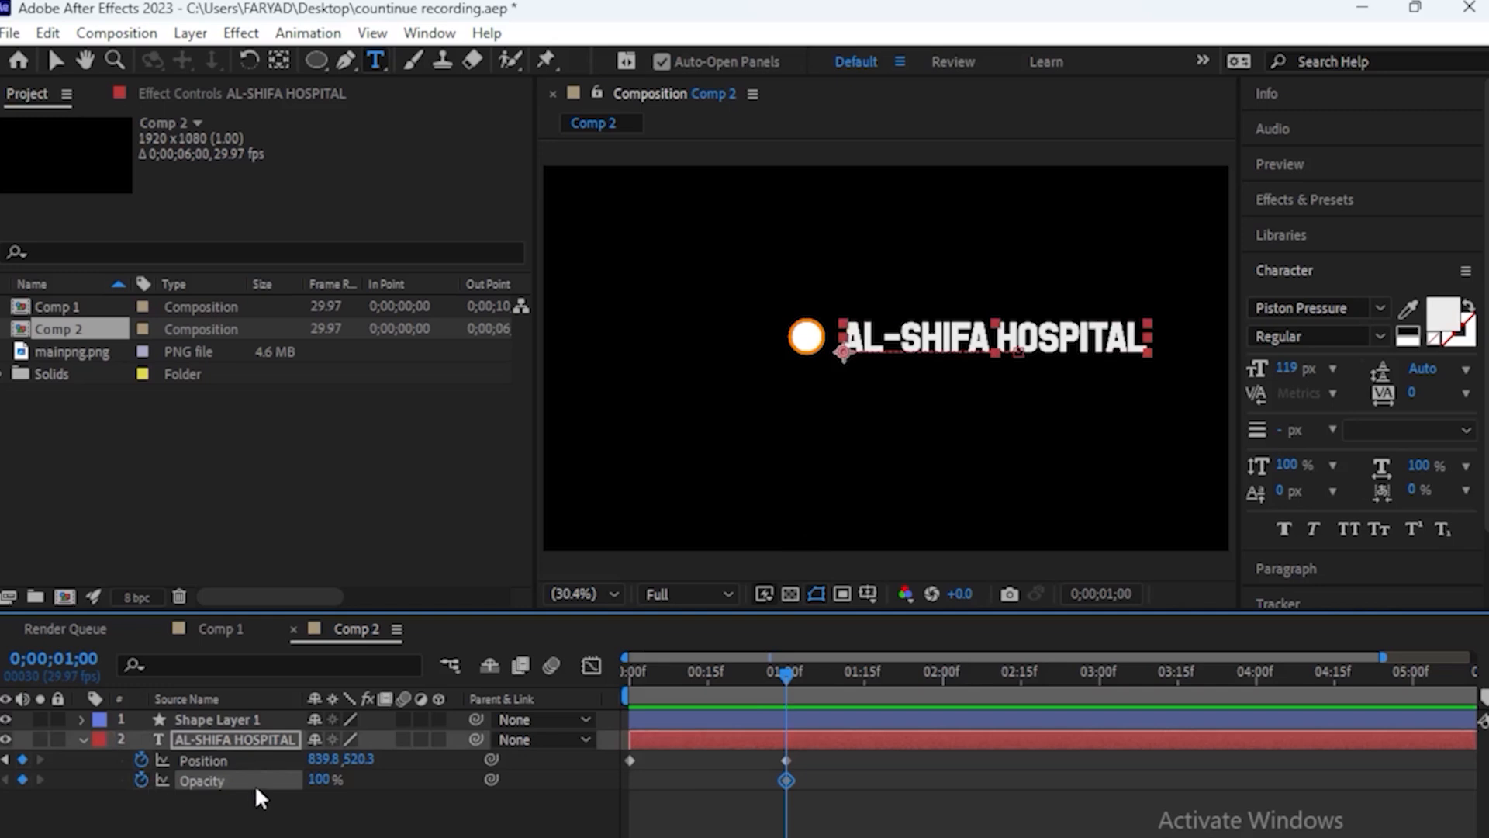
drag(787, 674, 543, 733)
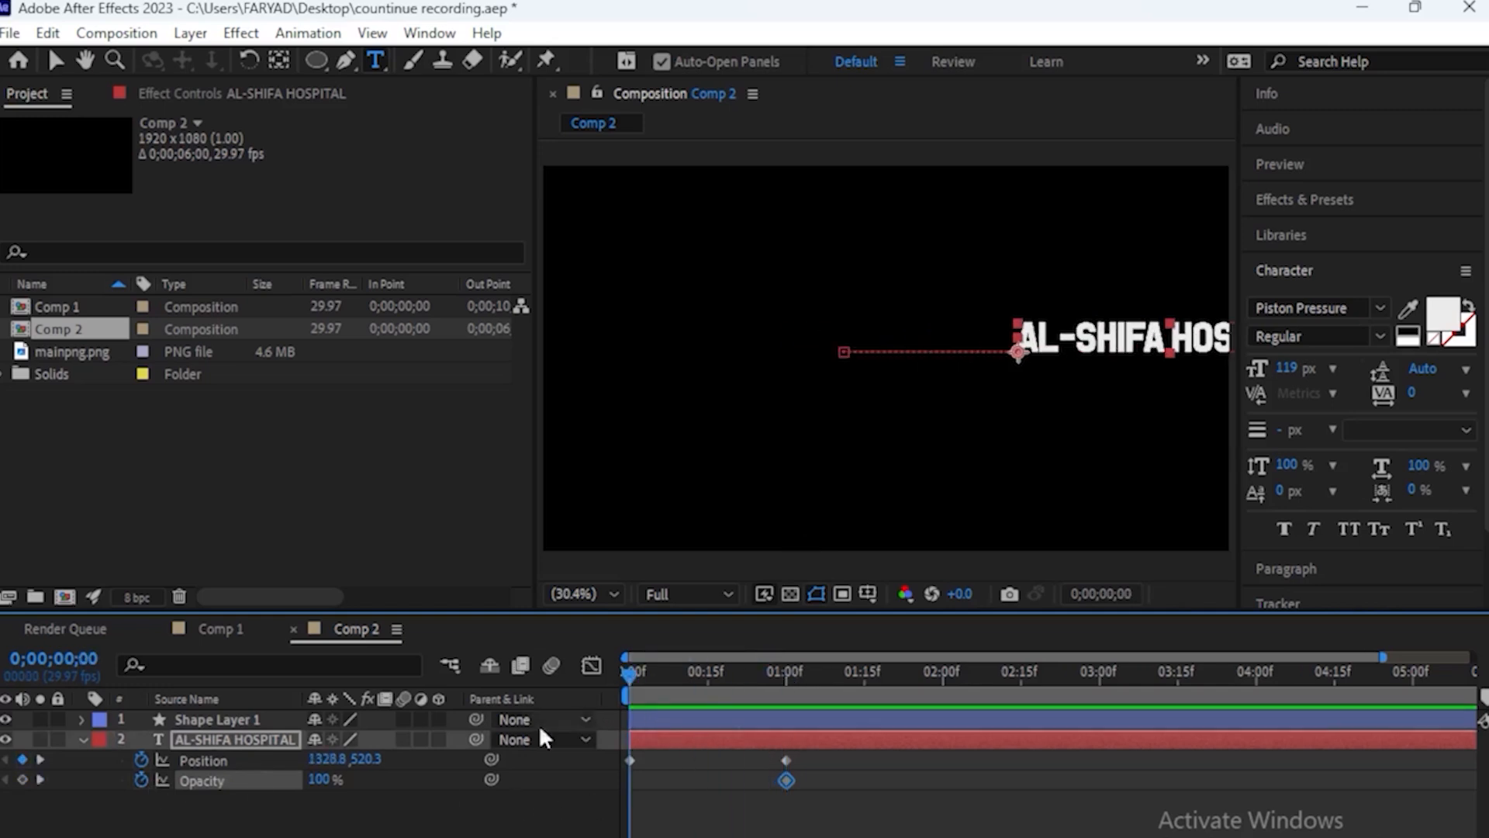
click(336, 783)
text(0)
key(Return)
Apply Easy Ease to all of the text's Position and Opacity keyframes and preview the animation from the start
drag(826, 754, 612, 794)
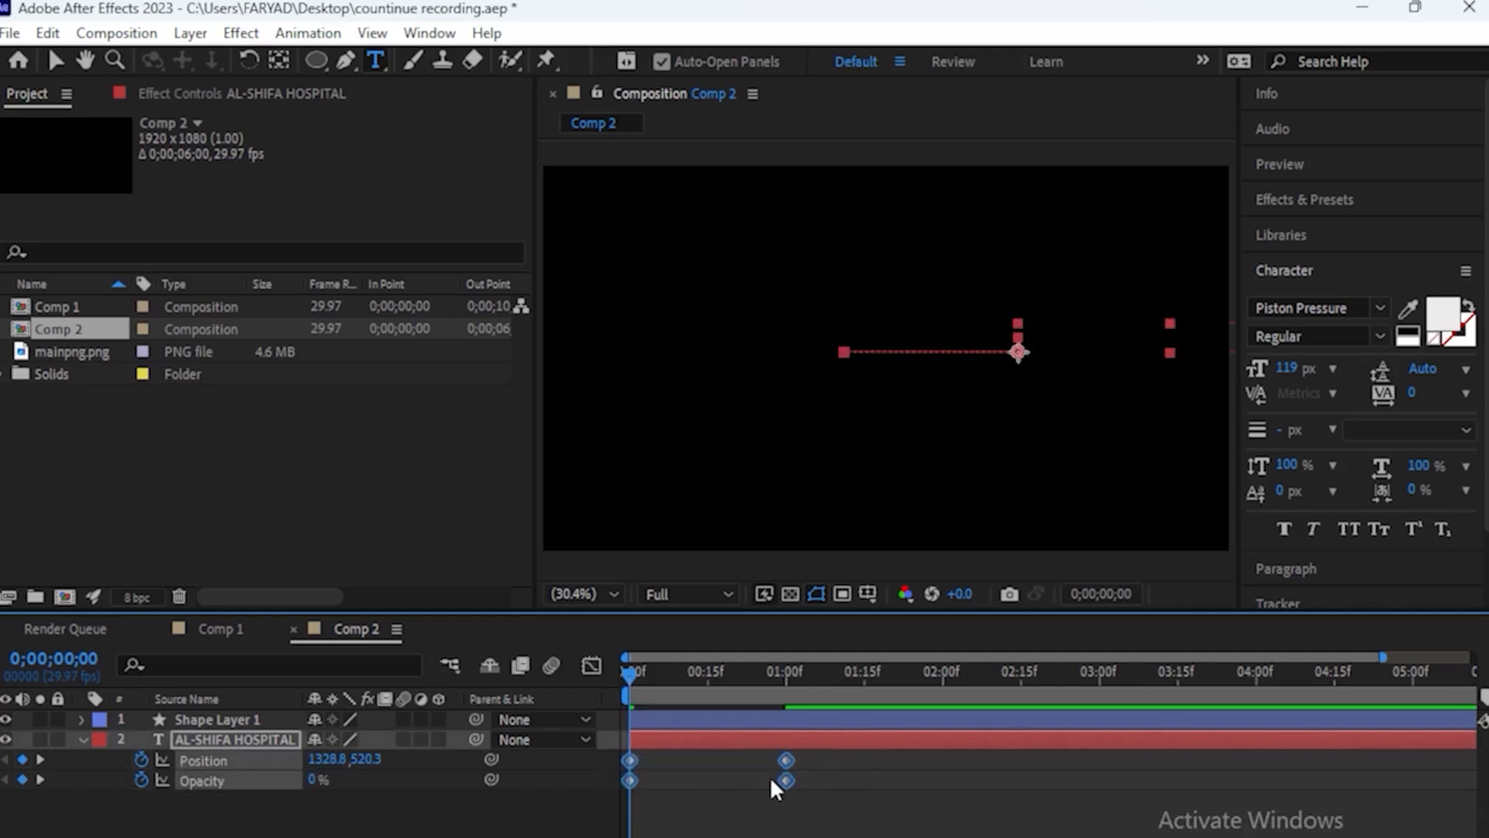
drag(632, 690, 542, 708)
key(space)
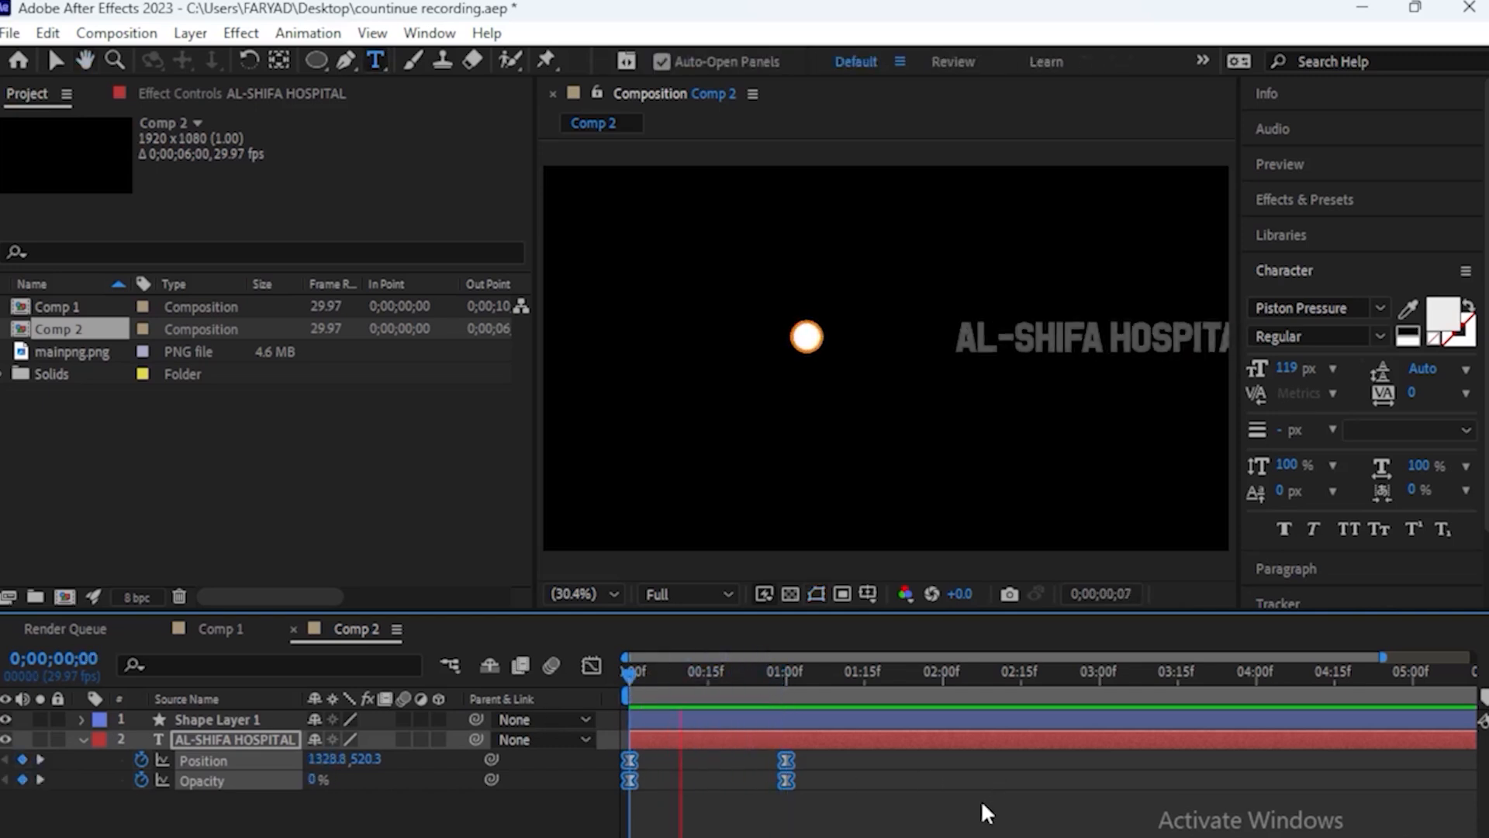
click(81, 741)
Add Comp 2 as the top layer of Comp 1, shift its start to just after 1 second, and preview the timing
click(209, 630)
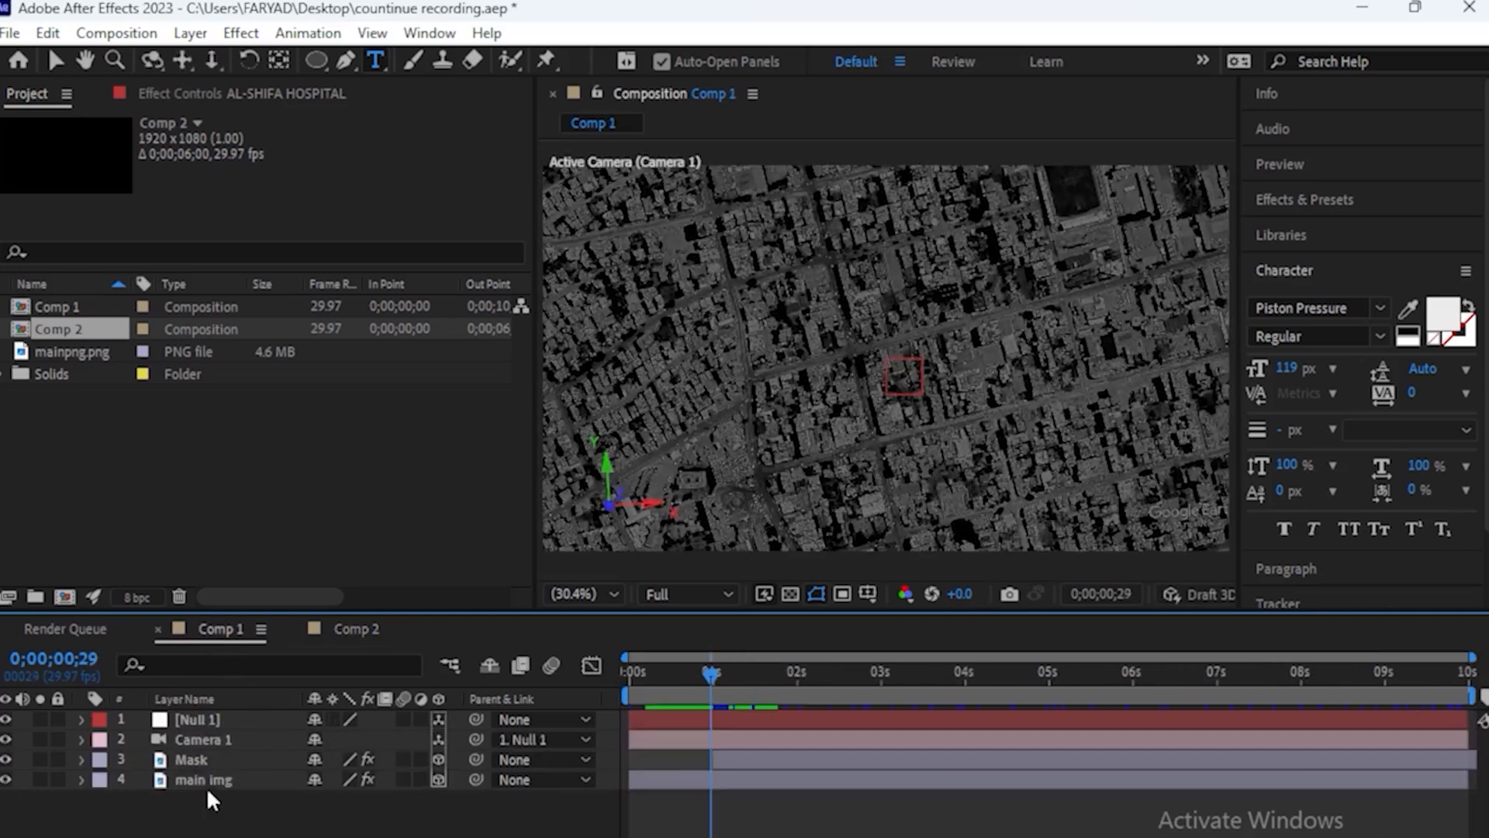
drag(75, 332, 228, 723)
mouse_move(715, 677)
mouse_down()
mouse_move(778, 687)
mouse_move(719, 692)
mouse_up()
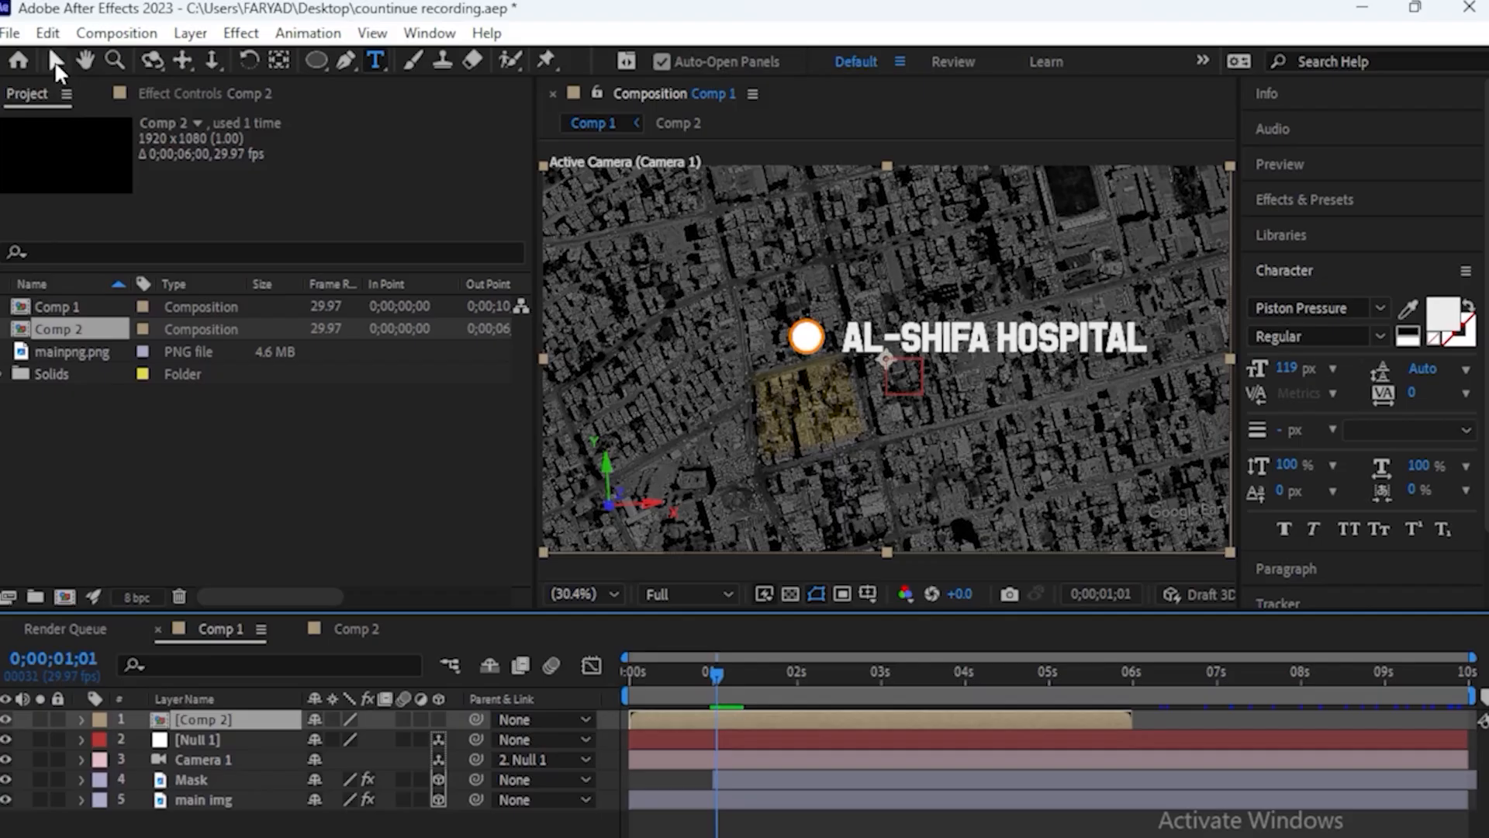
click(55, 61)
drag(800, 723, 865, 742)
key(space)
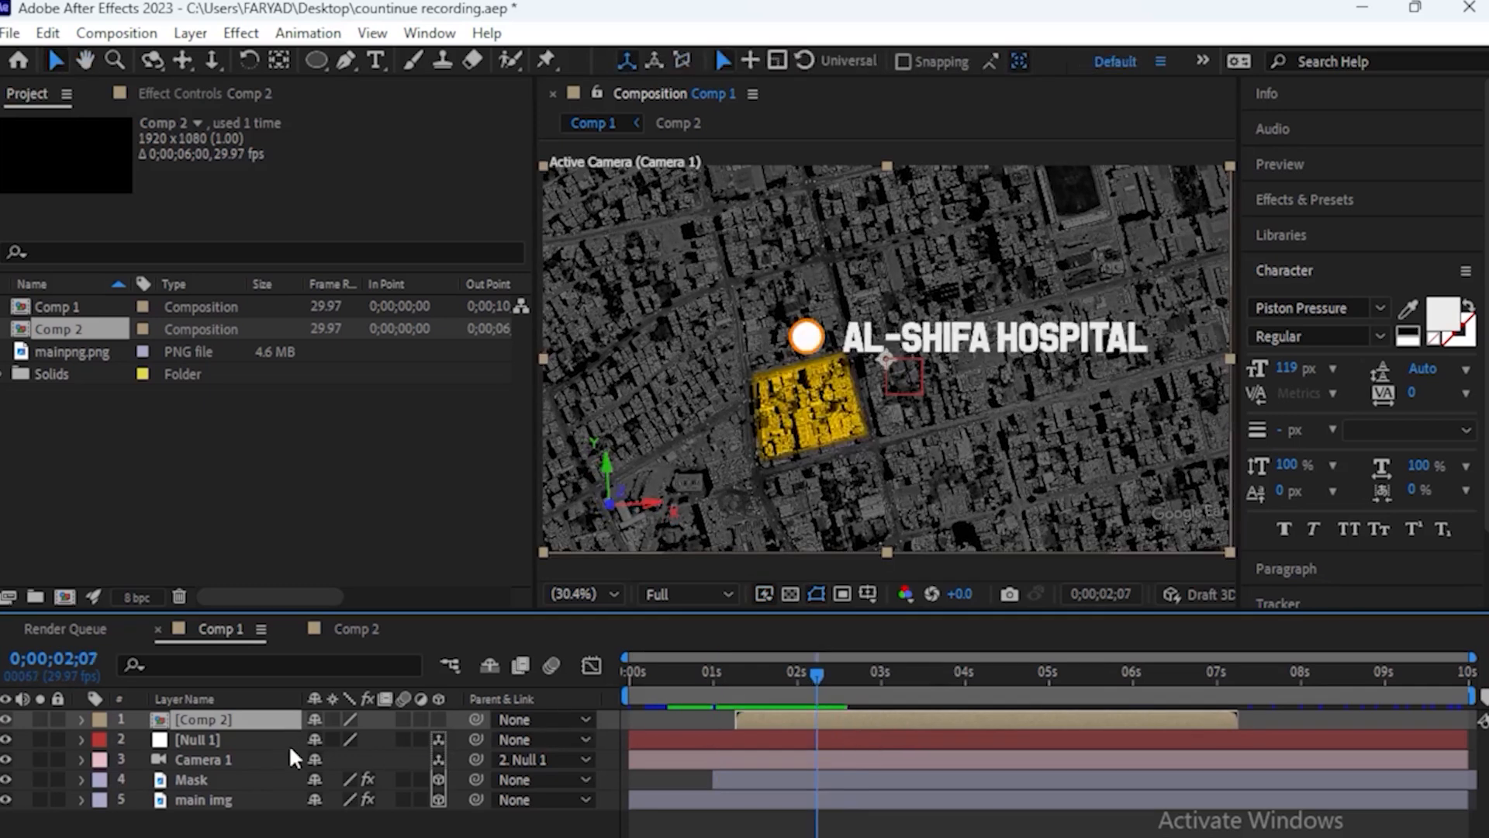
Scale the Comp 2 layer to 56% and move the hospital label beside the highlighted yellow block
key(s)
drag(341, 741, 294, 741)
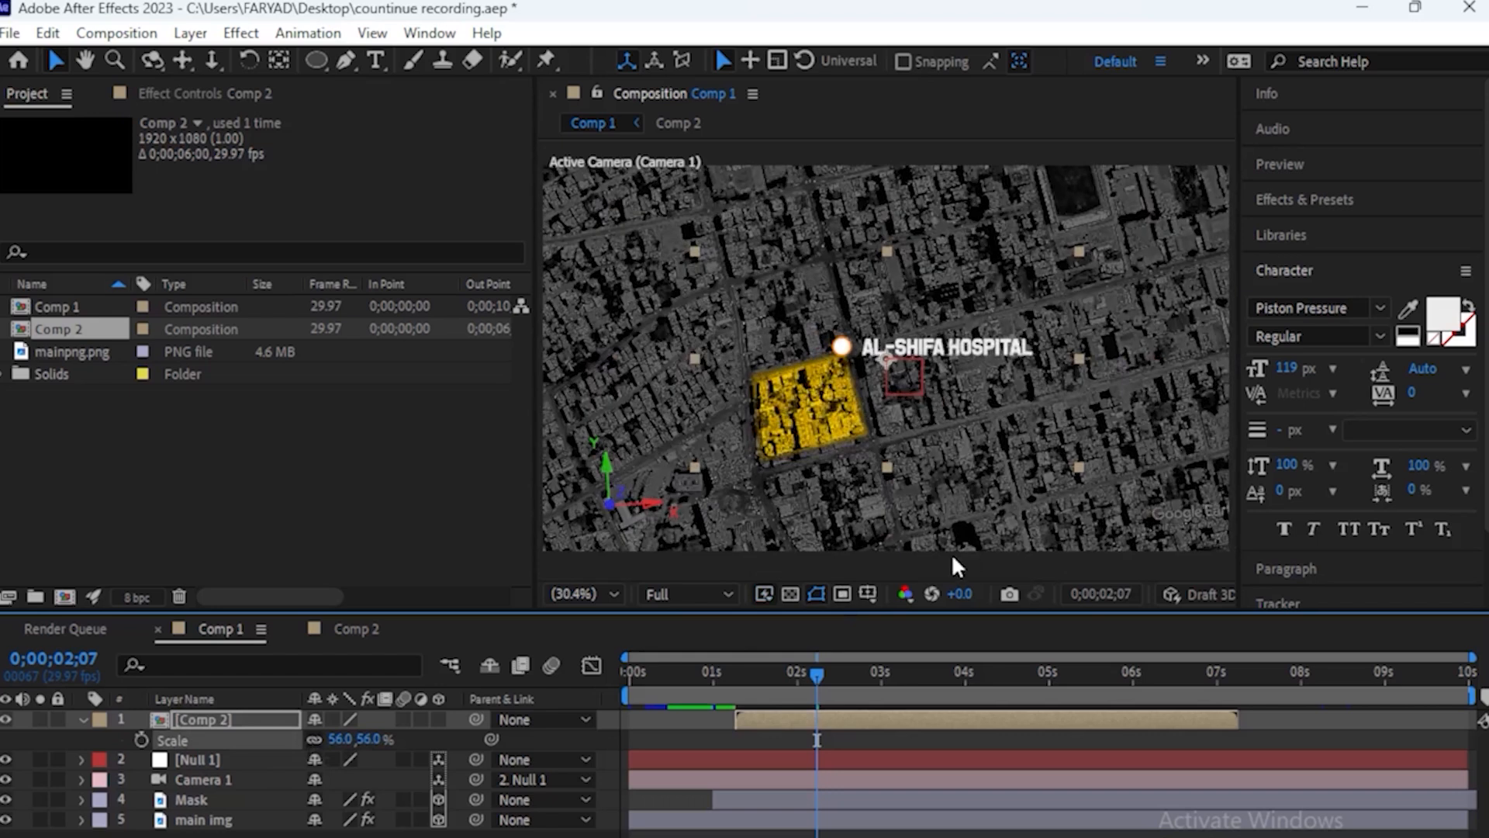
drag(946, 346, 995, 380)
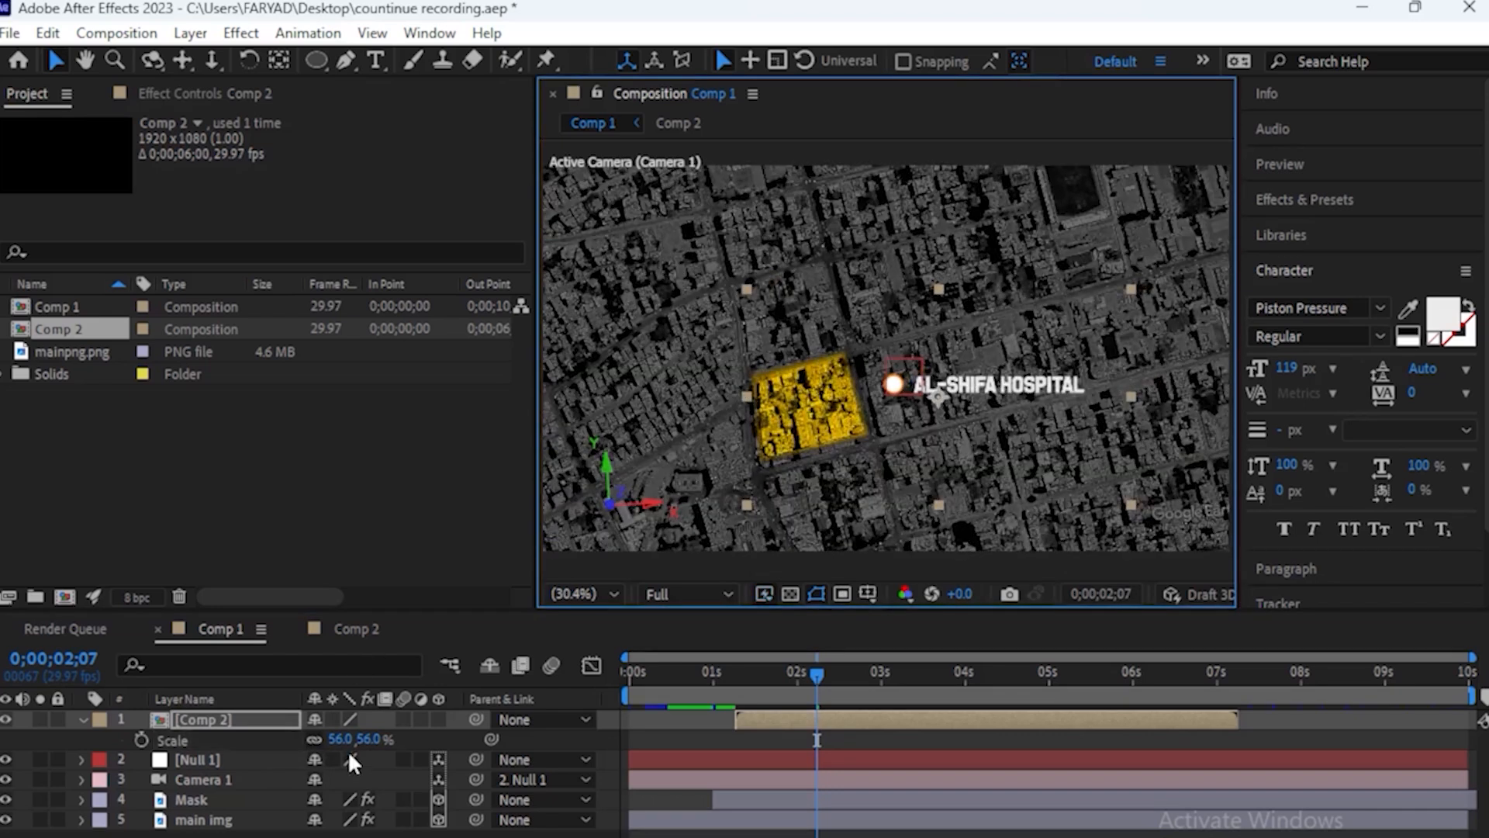
Make the Comp 2 layer 3D and set its Scale to 65%
click(439, 718)
drag(395, 748, 418, 746)
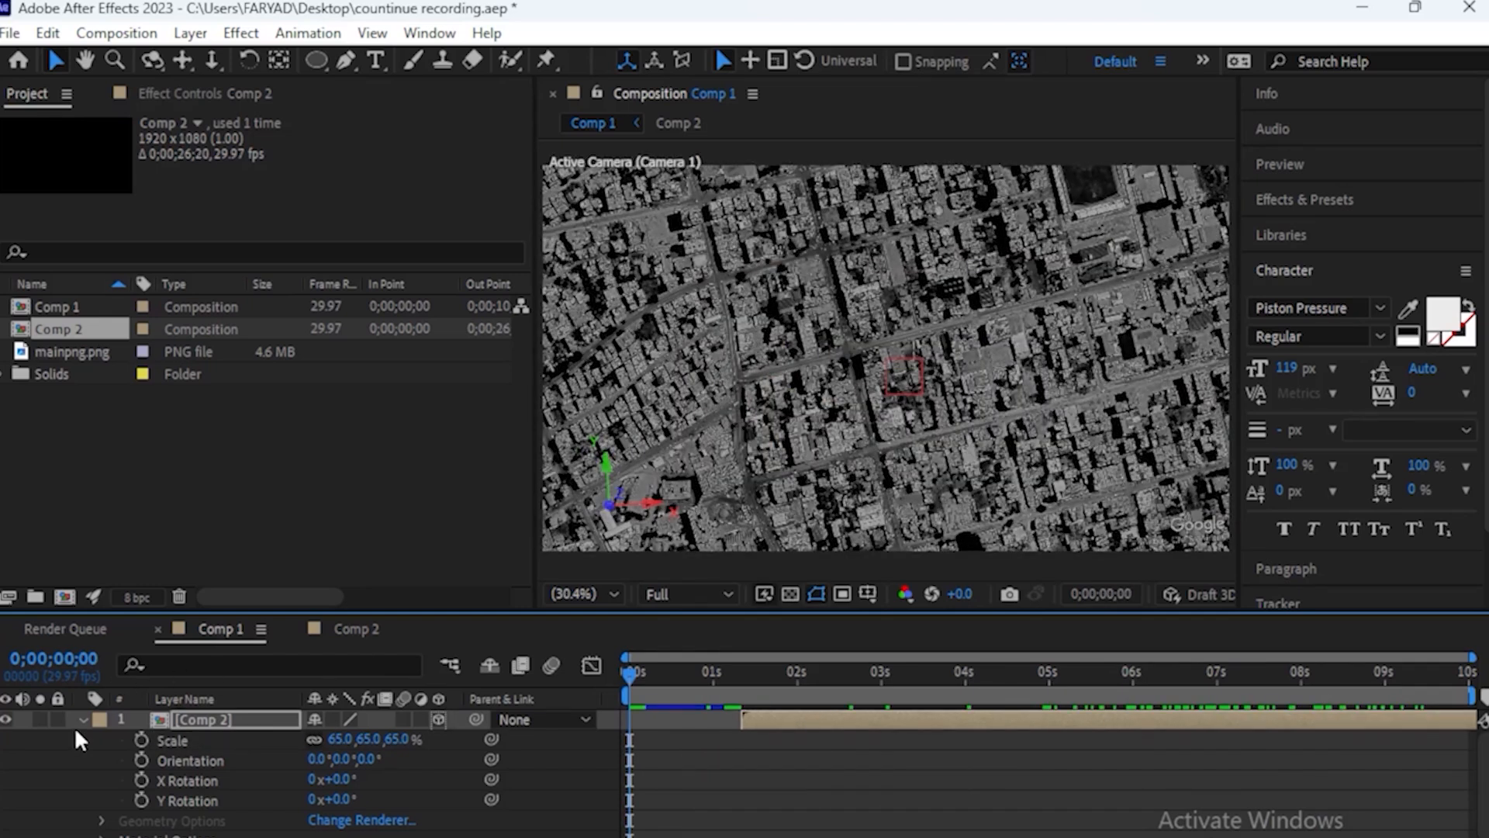
click(78, 720)
click(123, 823)
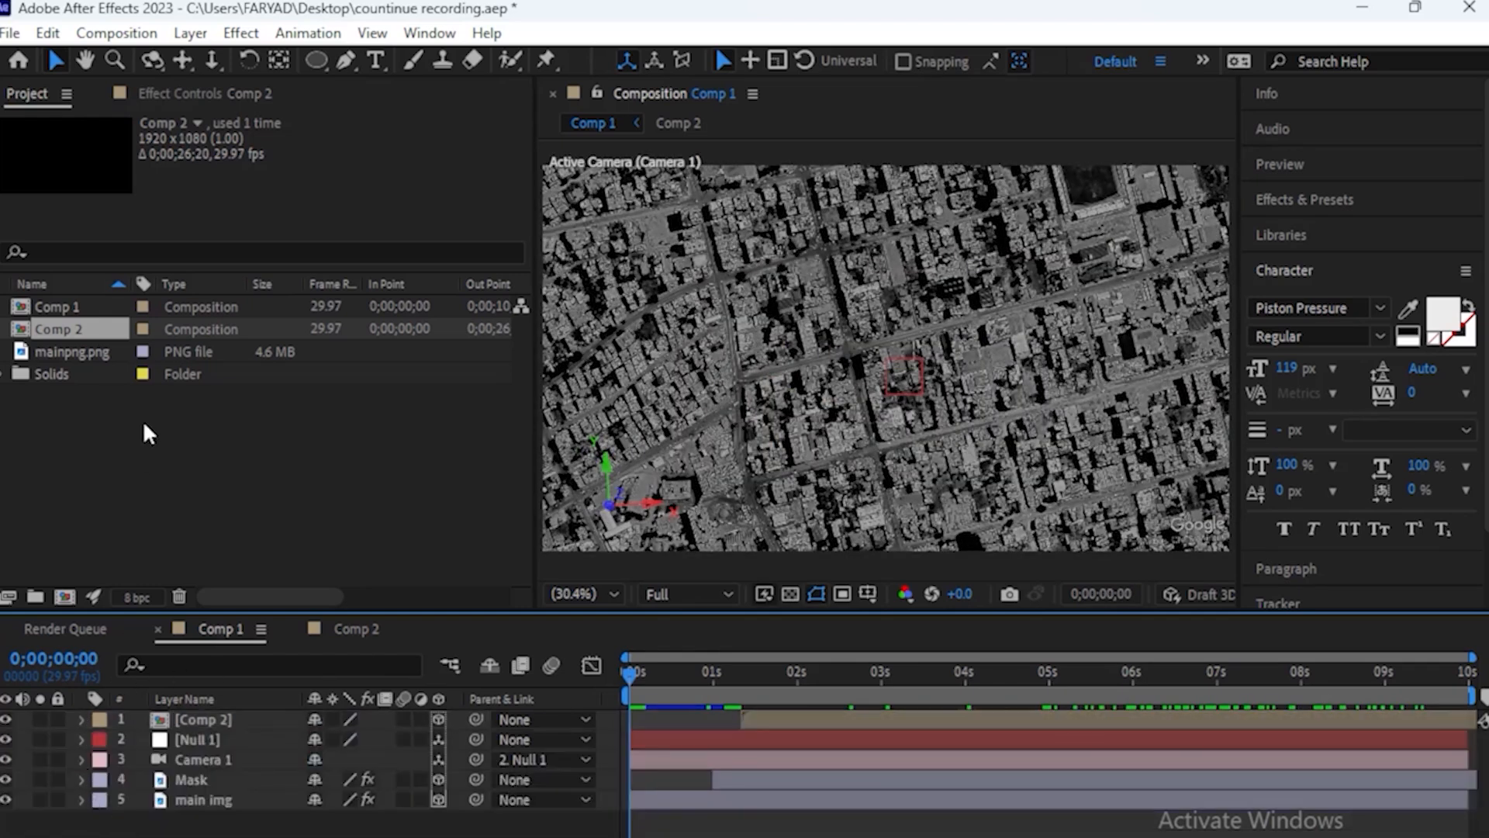
Import the 4K Dirt vintage film dust overlay MP4 and add it as the top layer of Comp 1
double_click(142, 419)
scroll(94, 414, down, 10)
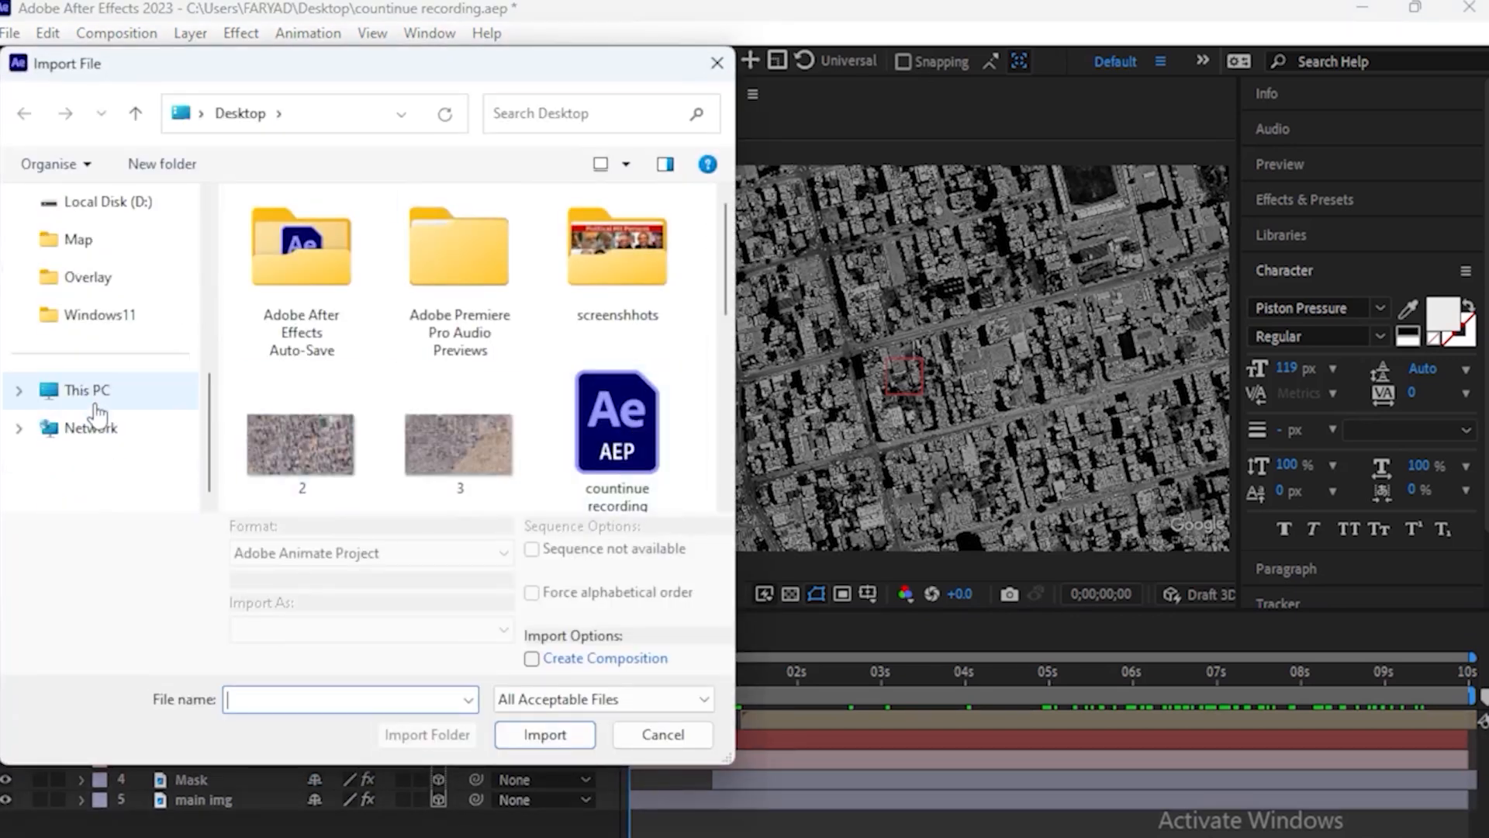
click(95, 403)
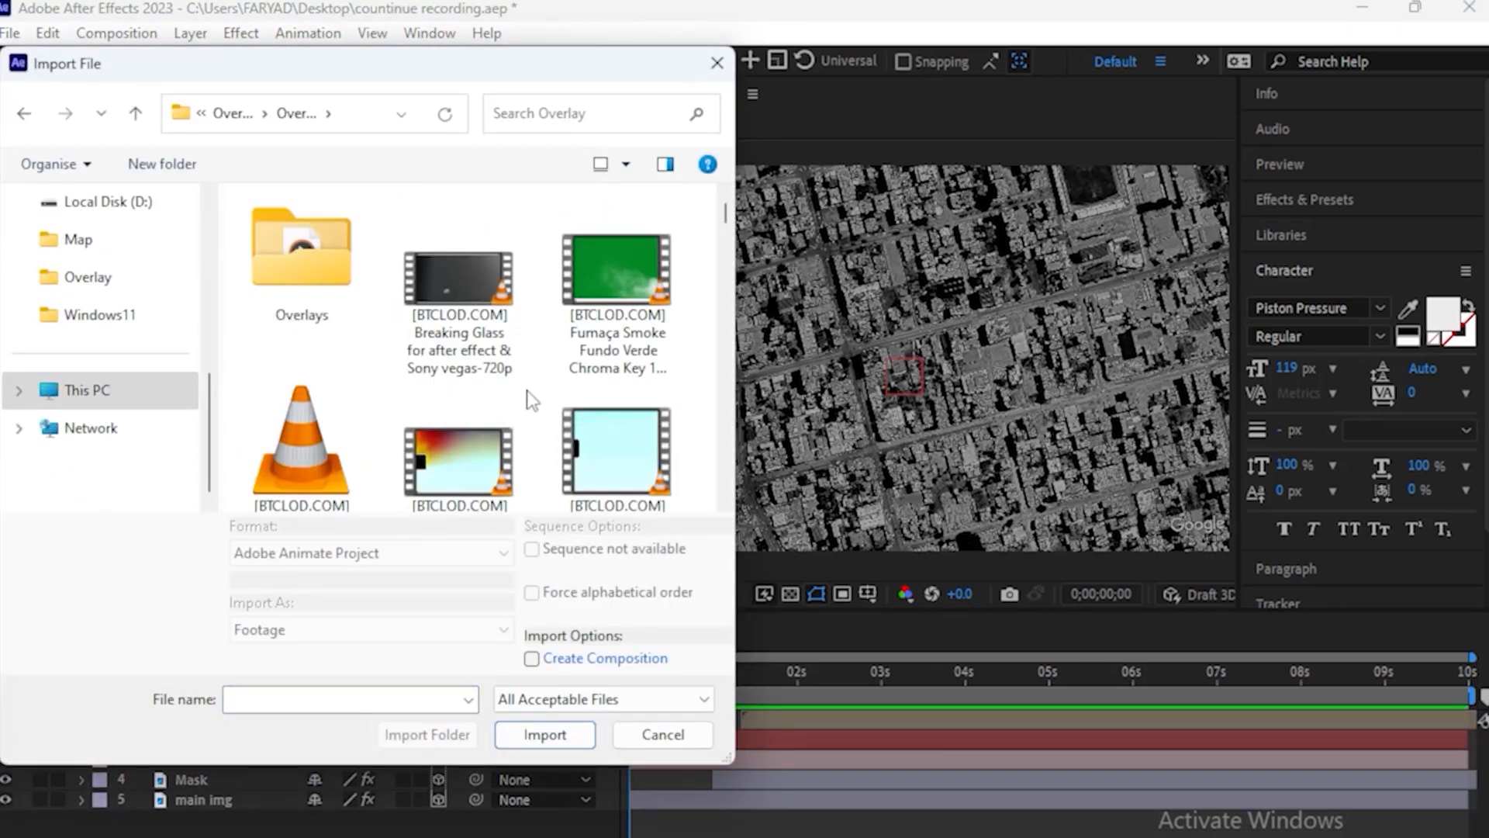
drag(725, 217, 725, 245)
click(459, 395)
click(545, 735)
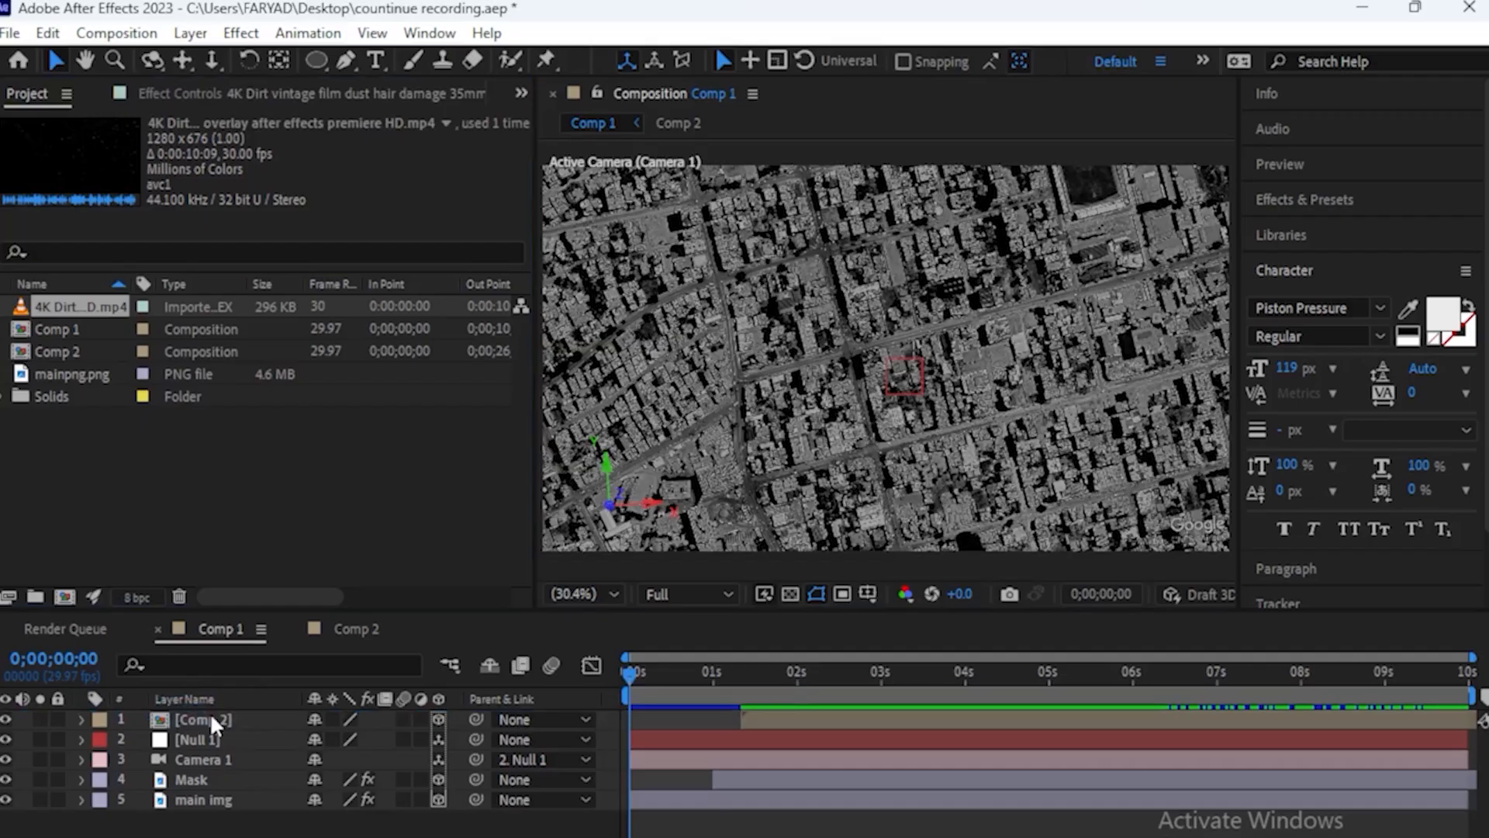
key(ctrl+slash)
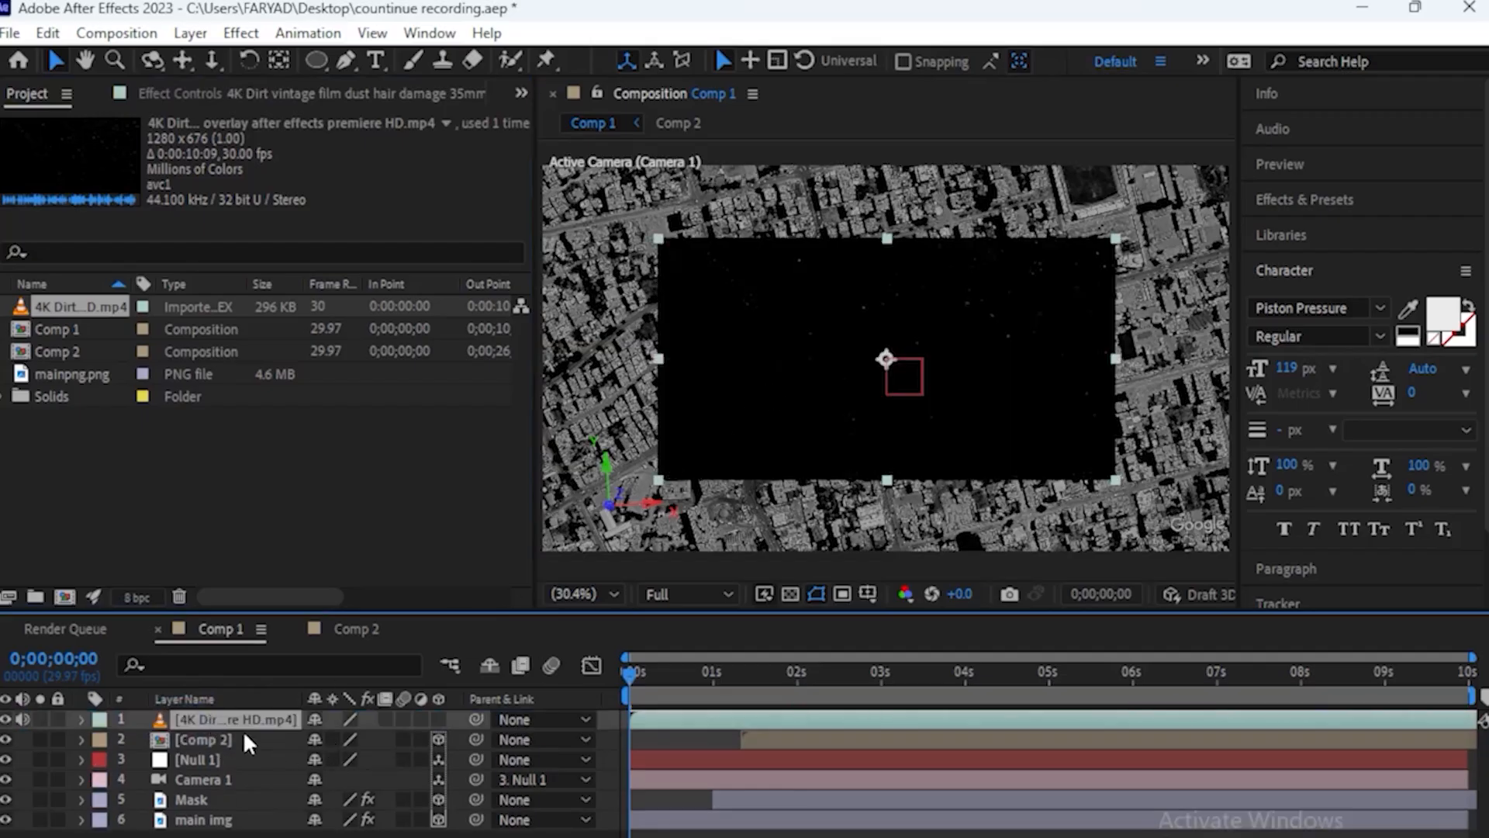
Scale the film dust overlay to 171% to cover the whole frame
key(s)
drag(345, 739, 467, 748)
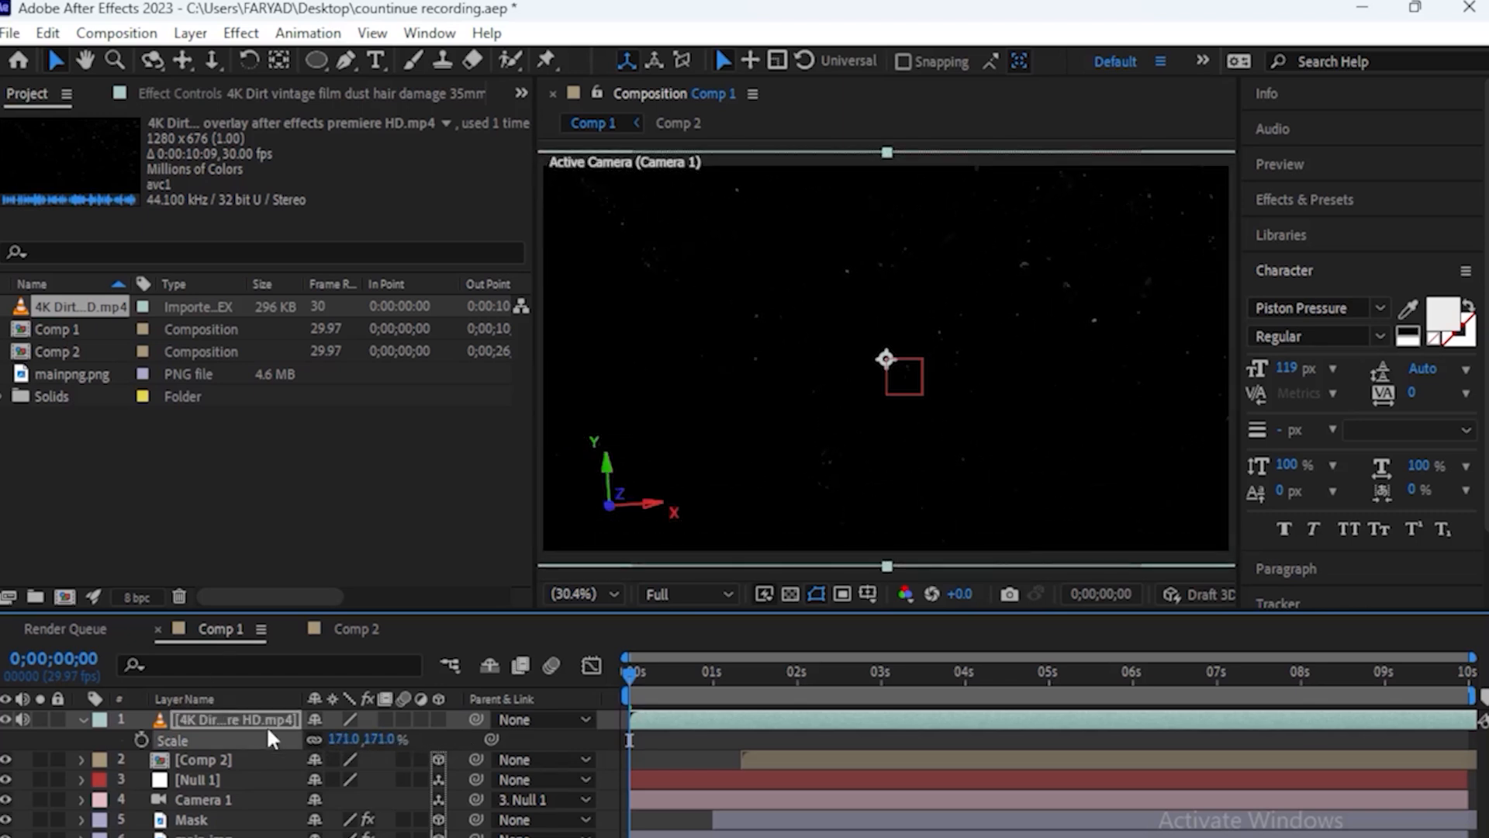
click(81, 719)
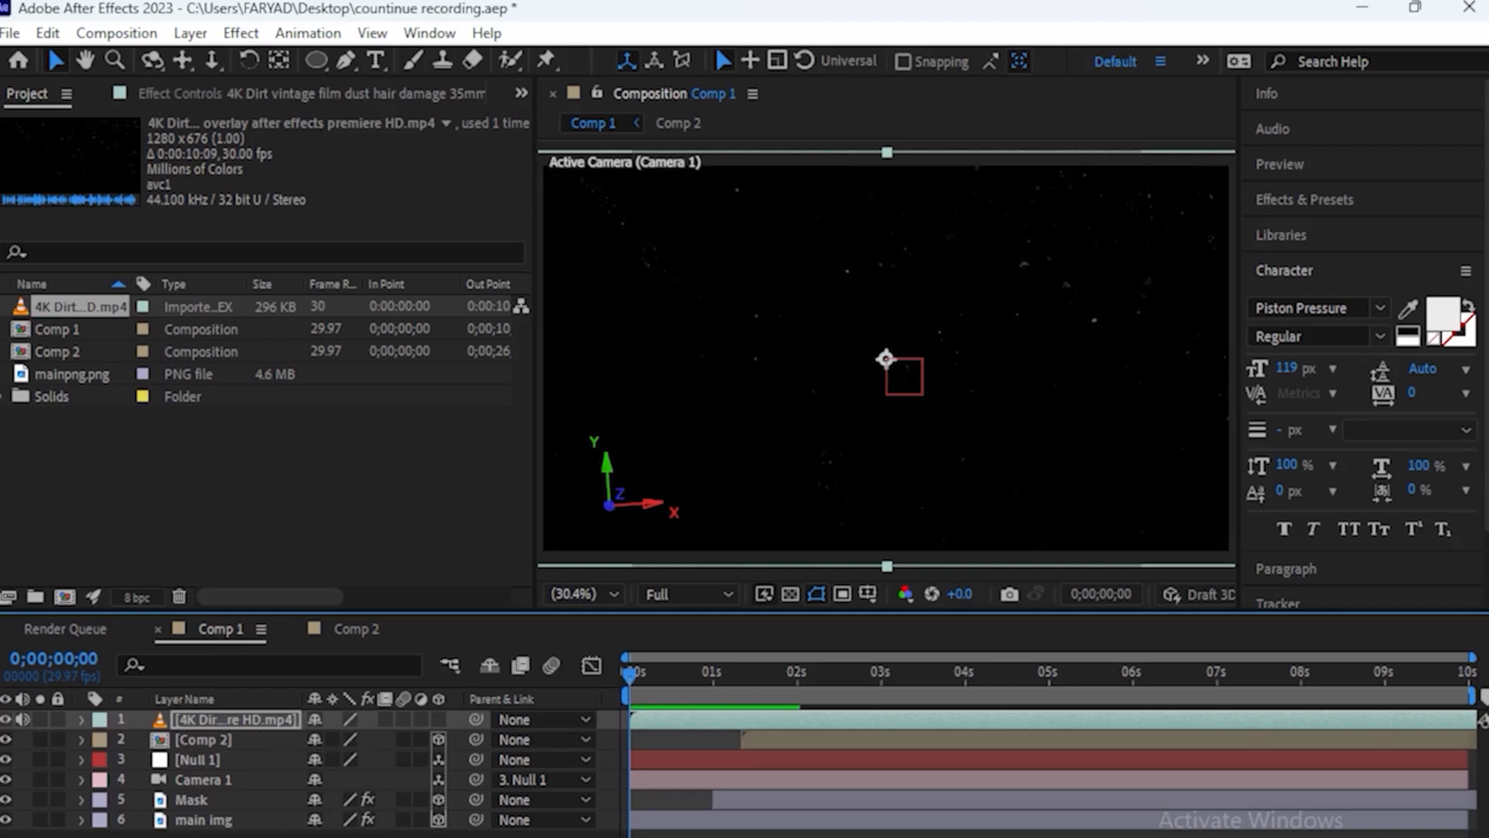
Set the film dust overlay's blending mode to Screen and return to the start of the timeline
key(F4)
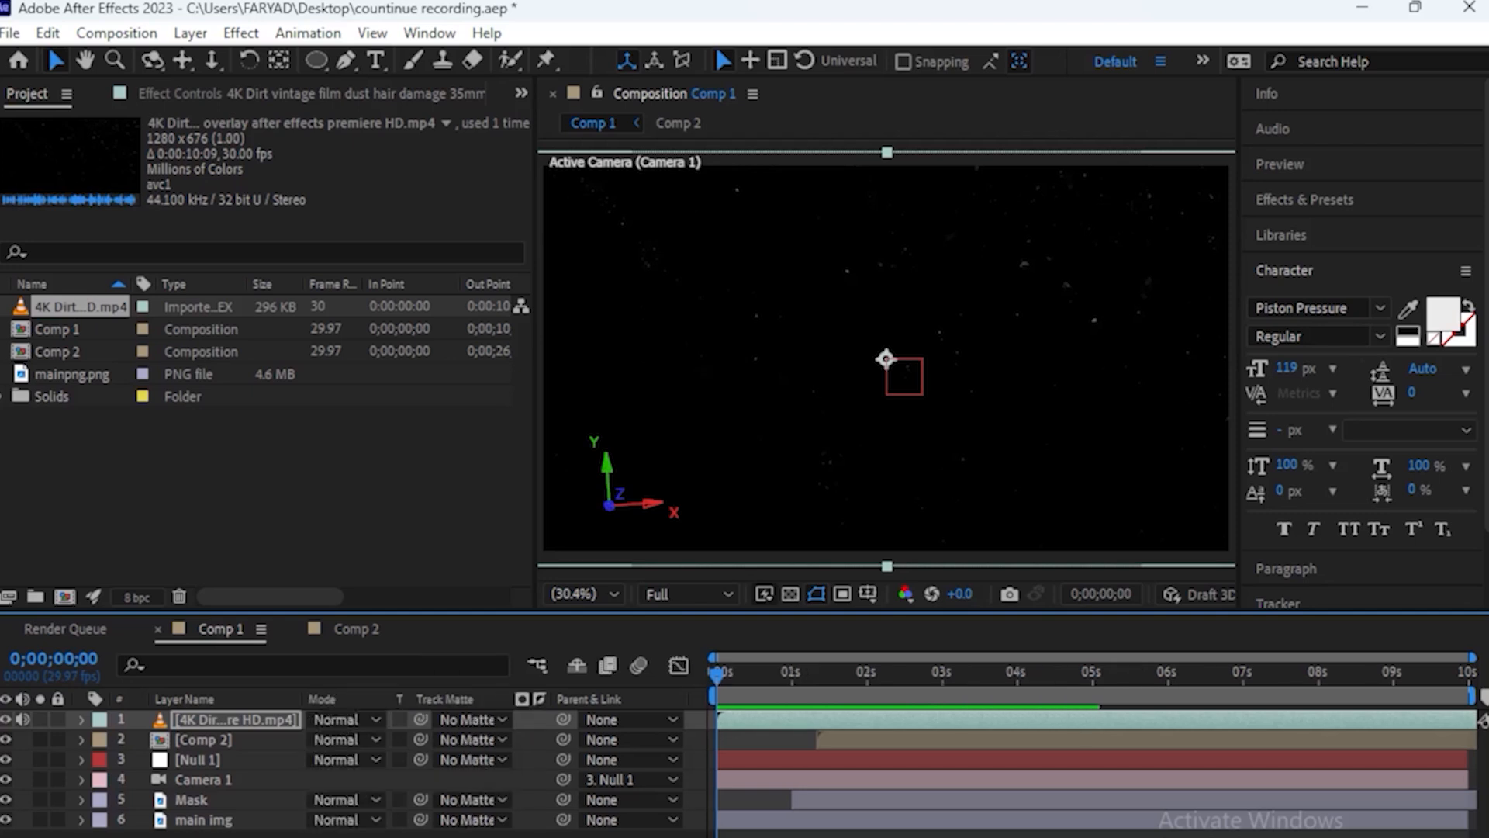
click(355, 717)
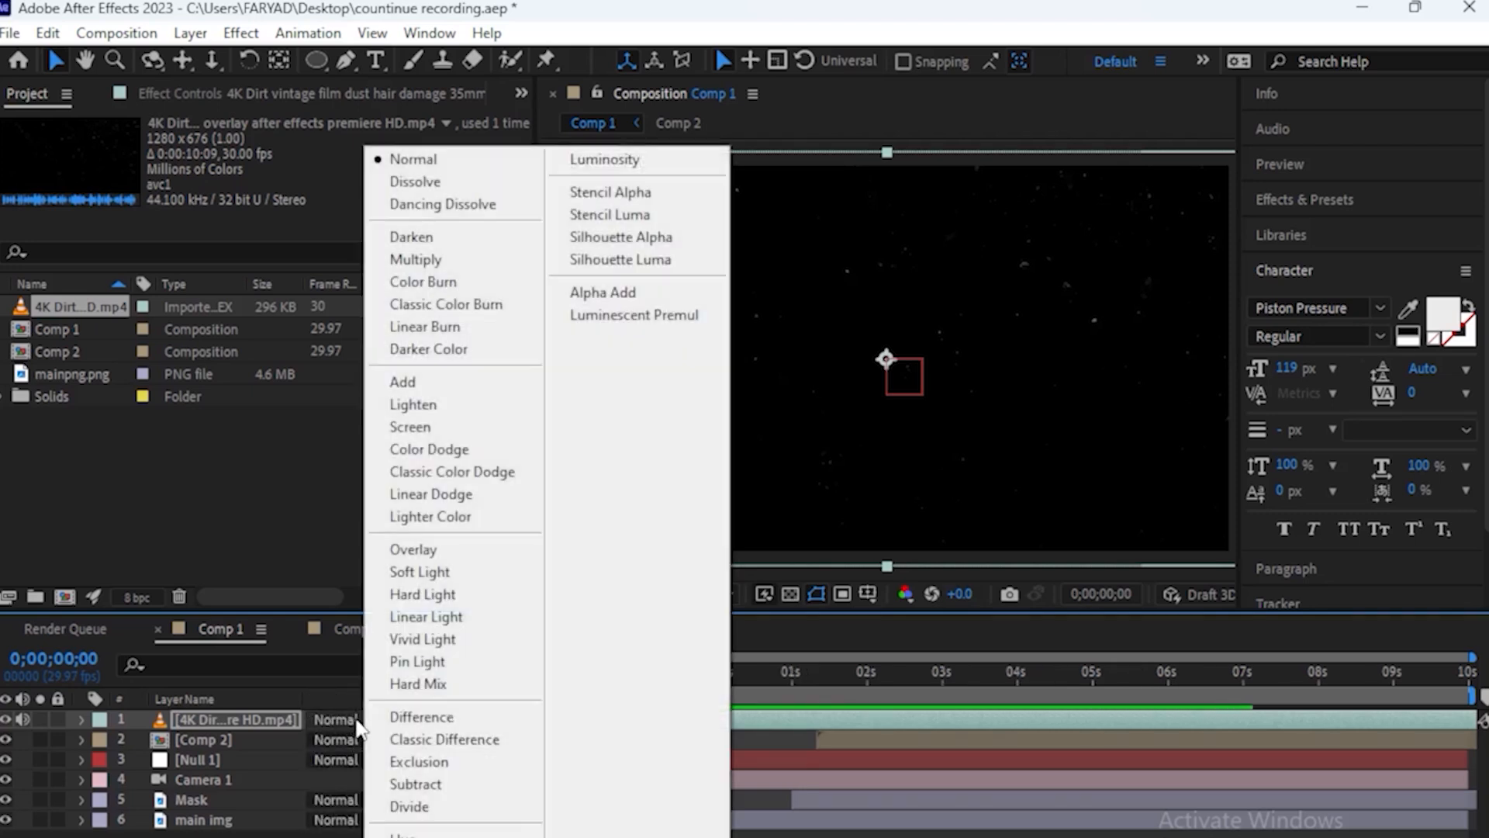
click(453, 425)
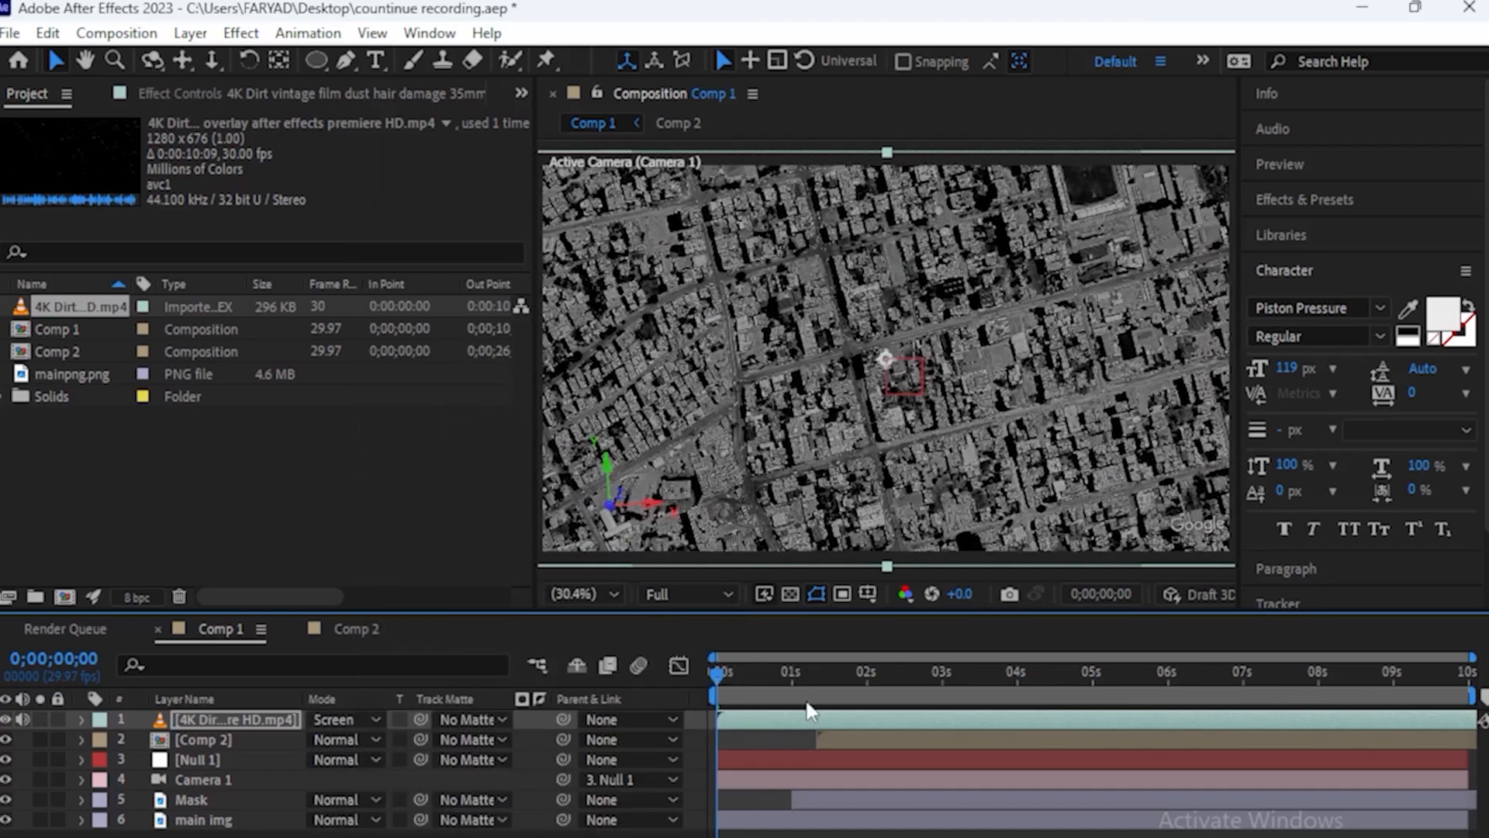
drag(726, 673, 674, 684)
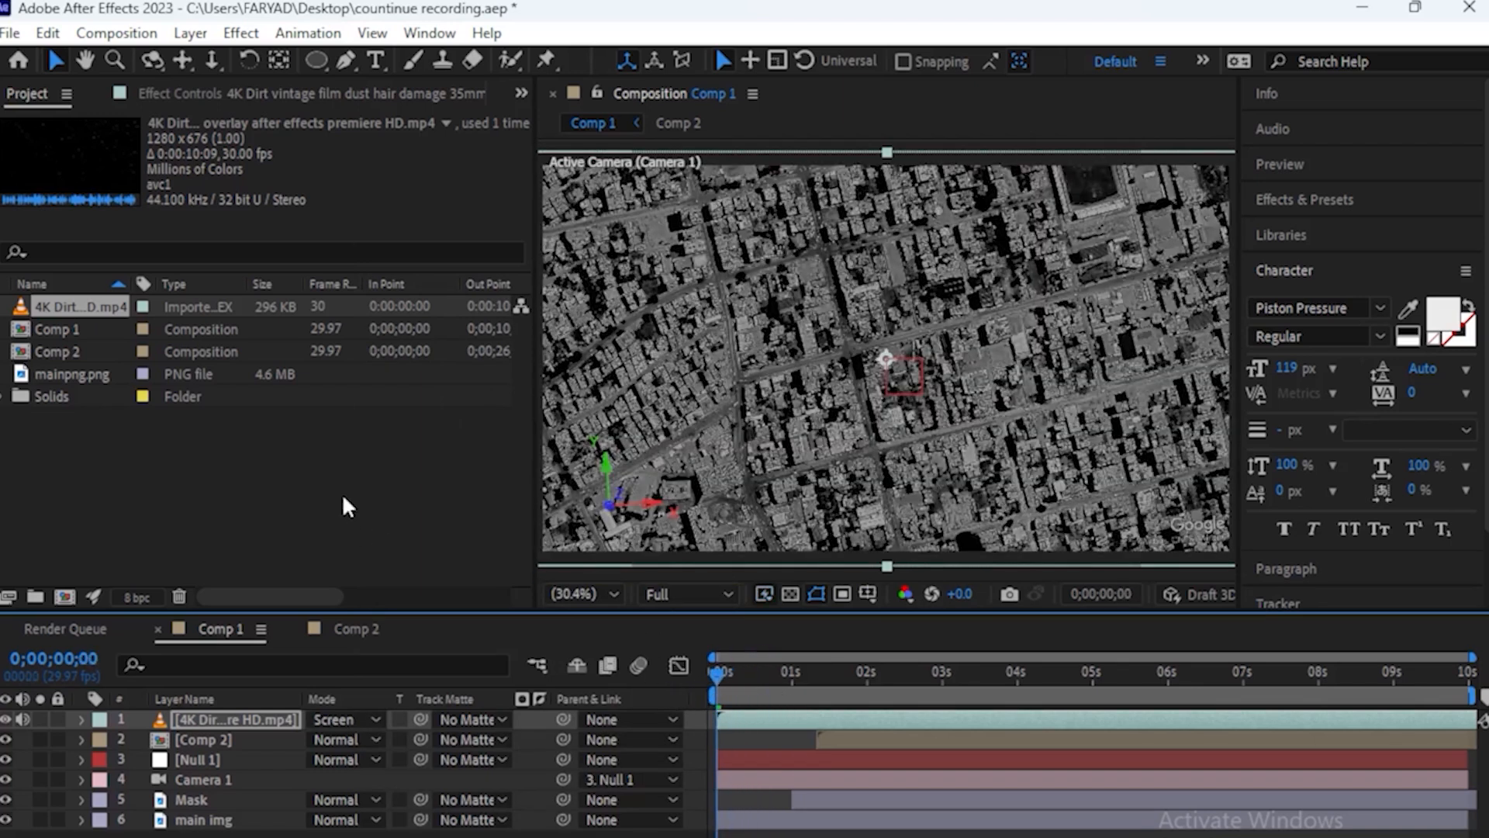